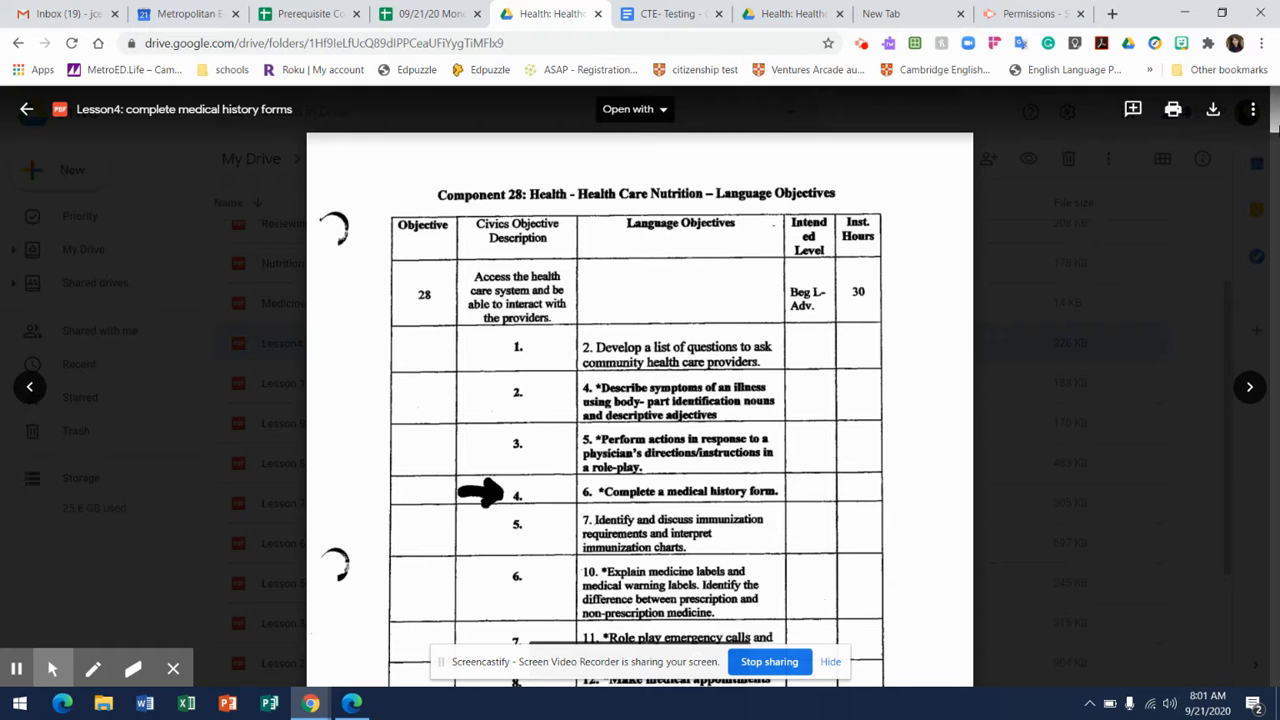
# Look through the medical history forms, reading passages and answer sheets in the Lesson4: complete medical history forms PDF.
pyautogui.moveTo(1273, 121); pyautogui.dragTo(1264, 250)
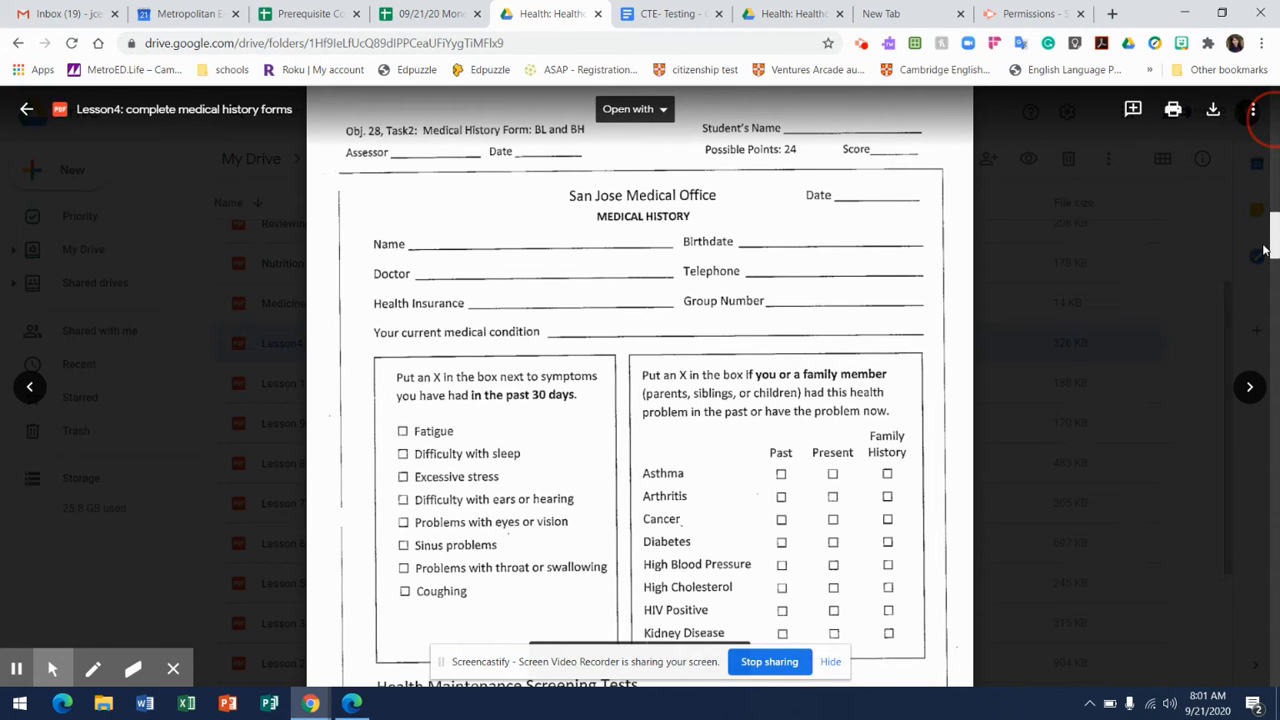
pyautogui.moveTo(1264, 250); pyautogui.dragTo(1274, 336)
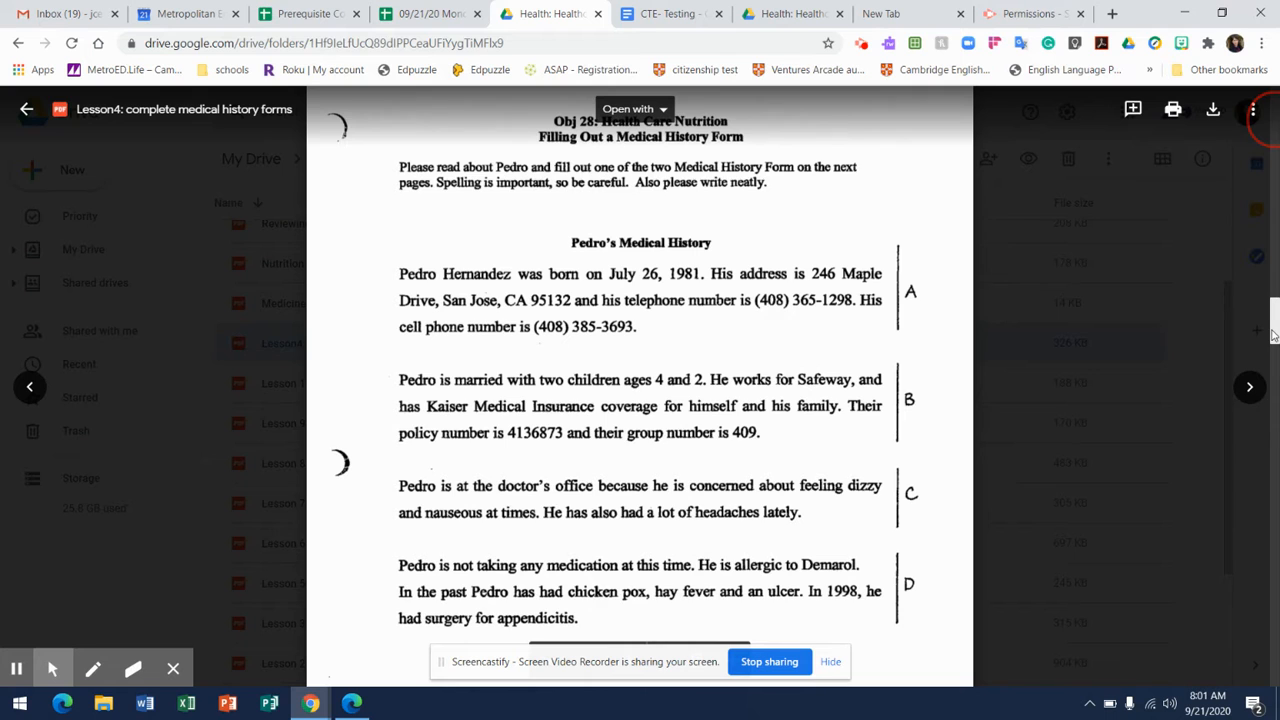
pyautogui.moveTo(1274, 336)
pyautogui.mouseDown()
pyautogui.moveTo(1268, 449)
pyautogui.moveTo(1208, 661)
pyautogui.mouseUp()
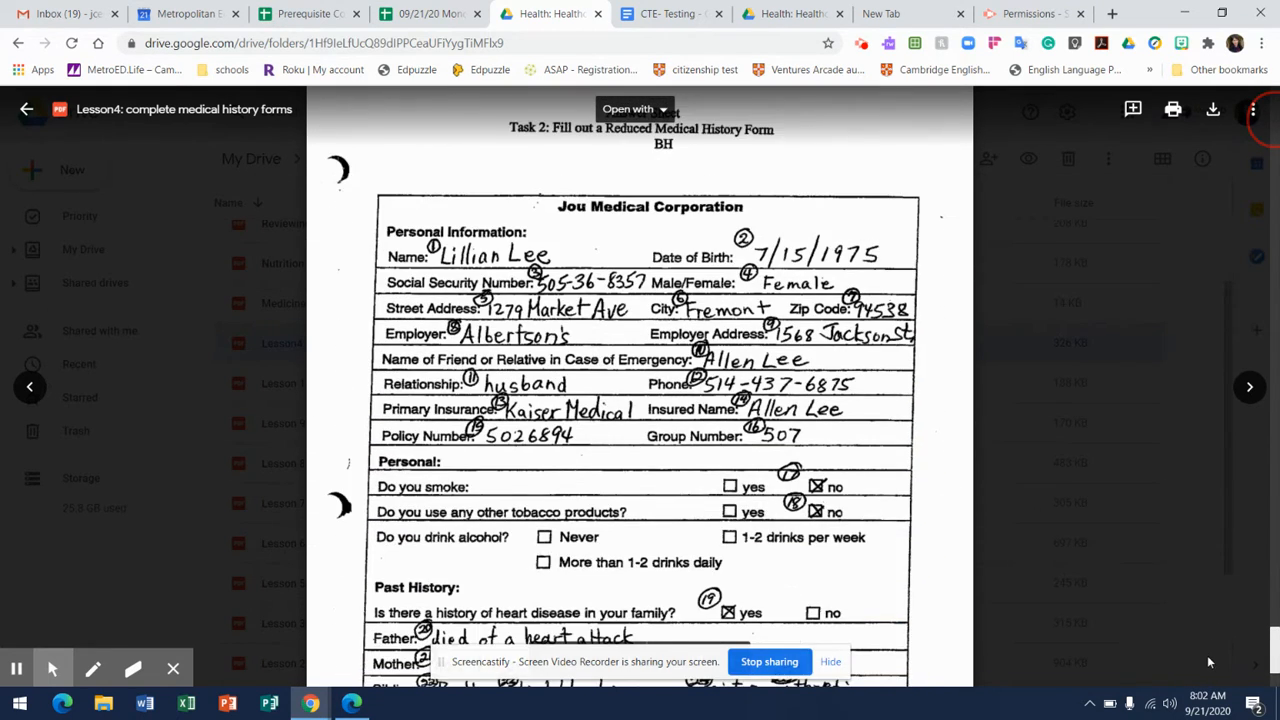
pyautogui.moveTo(1208, 661); pyautogui.dragTo(1209, 666)
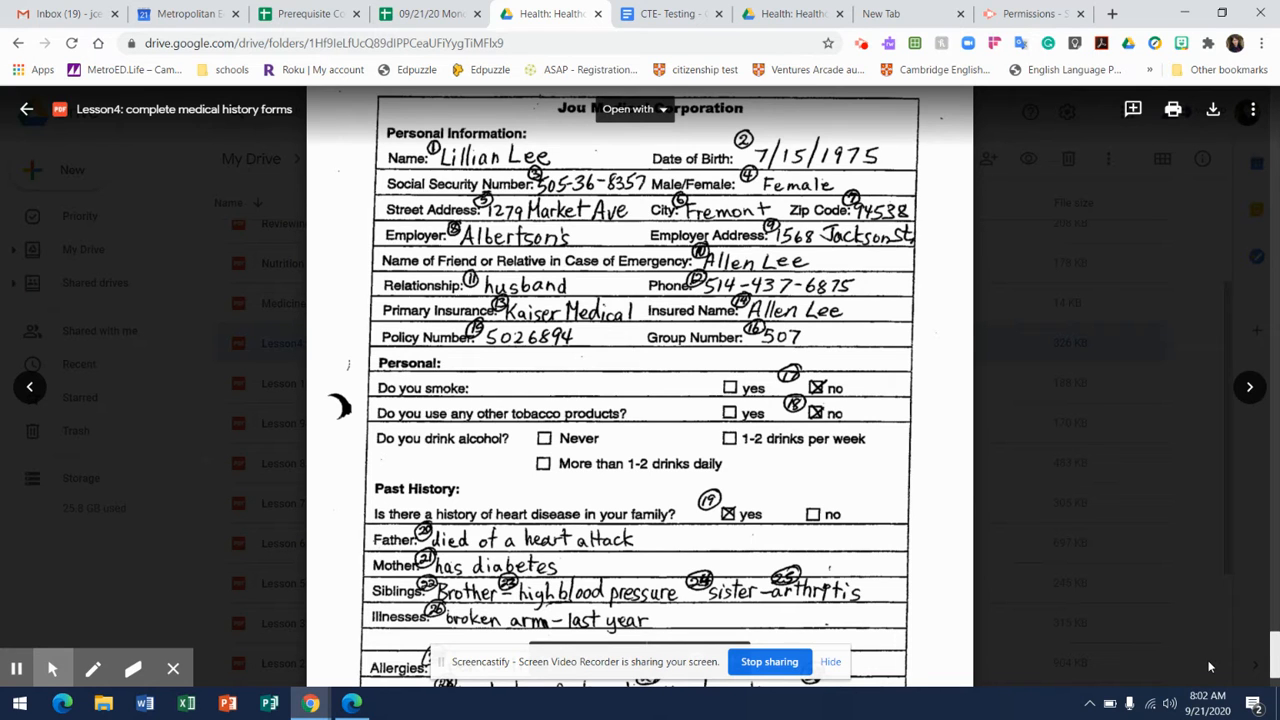
pyautogui.click(1209, 666)
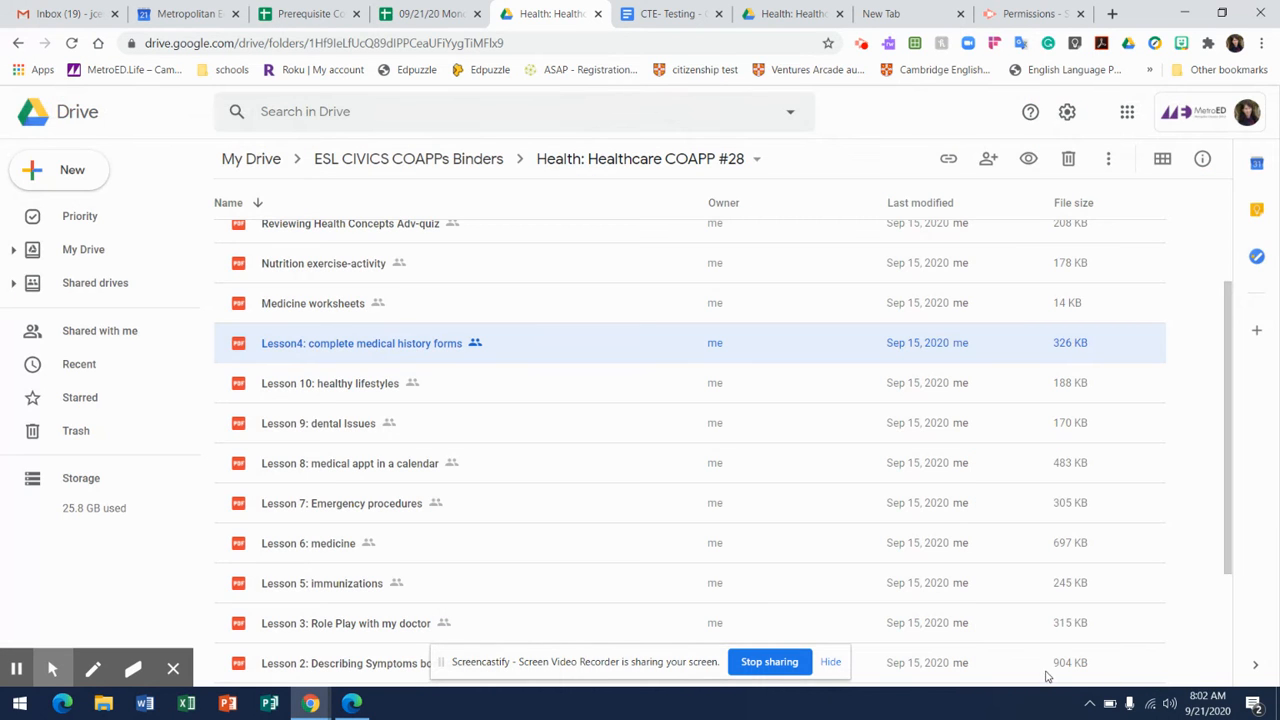
# Reopen the Lesson4: complete medical history forms PDF and snip the patient's medical history passage with its sections A to D.
pyautogui.click(437, 360)
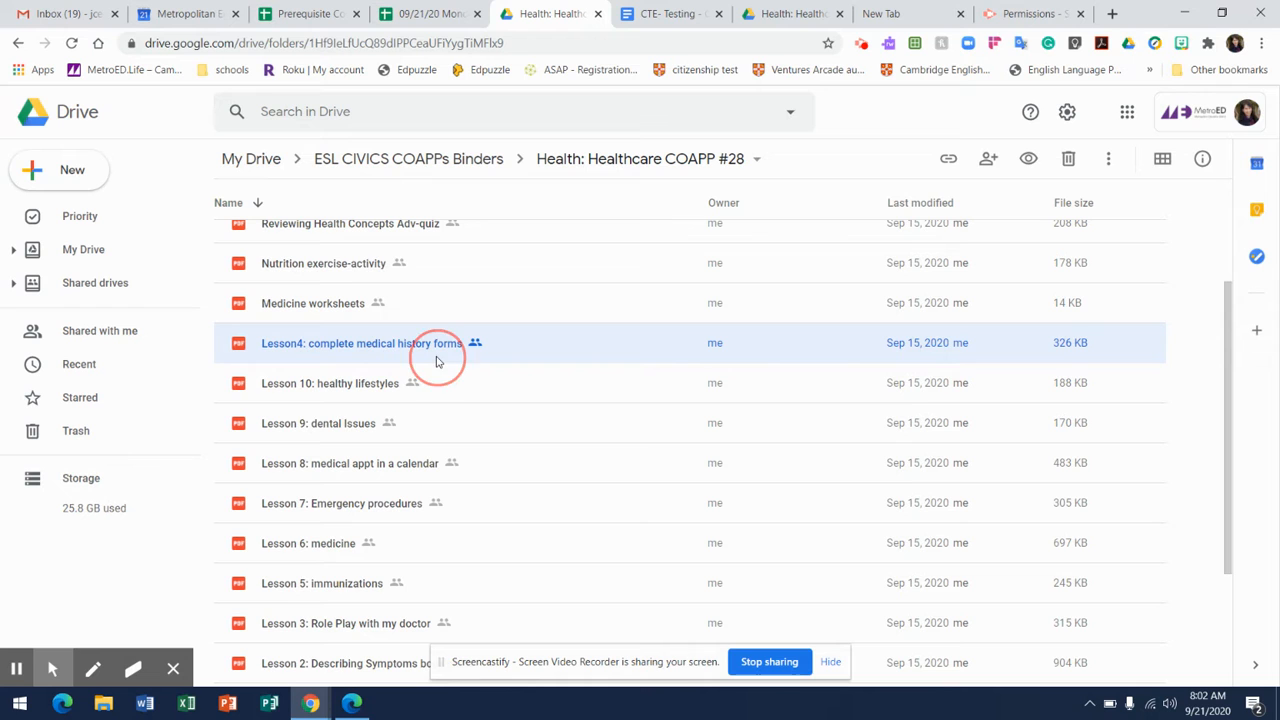
pyautogui.doubleClick(437, 360)
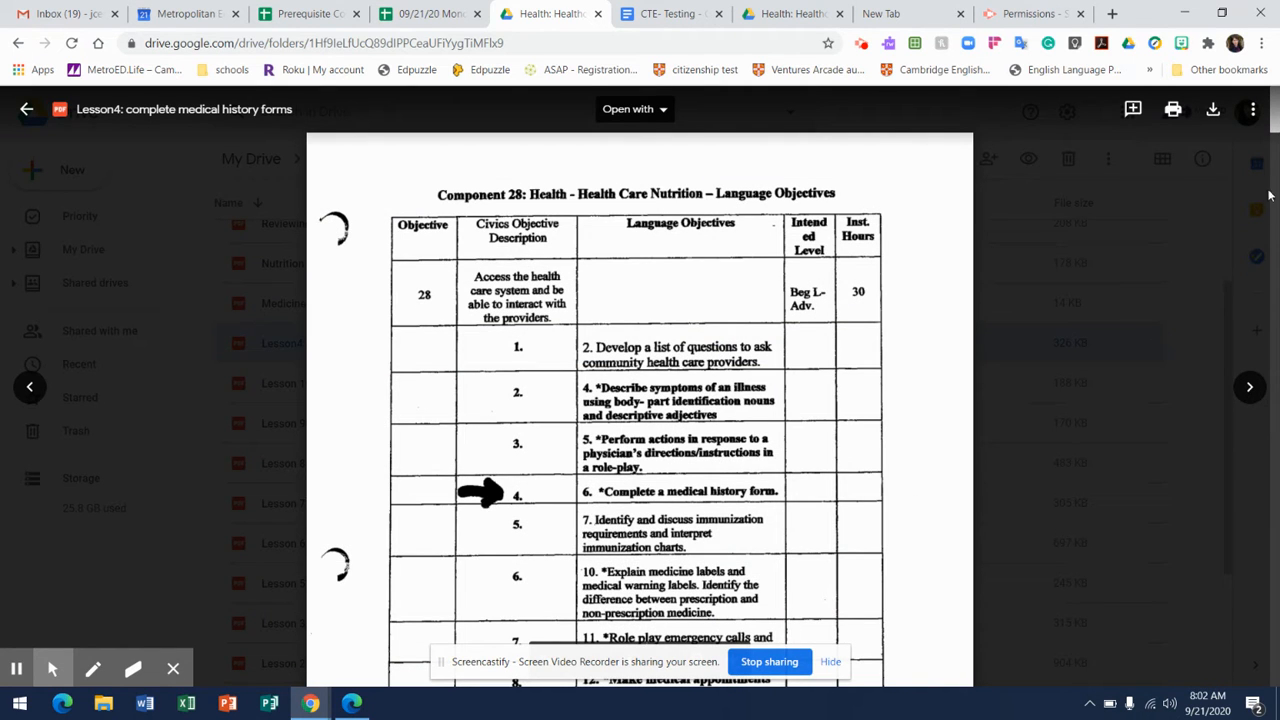
pyautogui.click(1262, 115)
pyautogui.moveTo(1275, 119); pyautogui.dragTo(1275, 290)
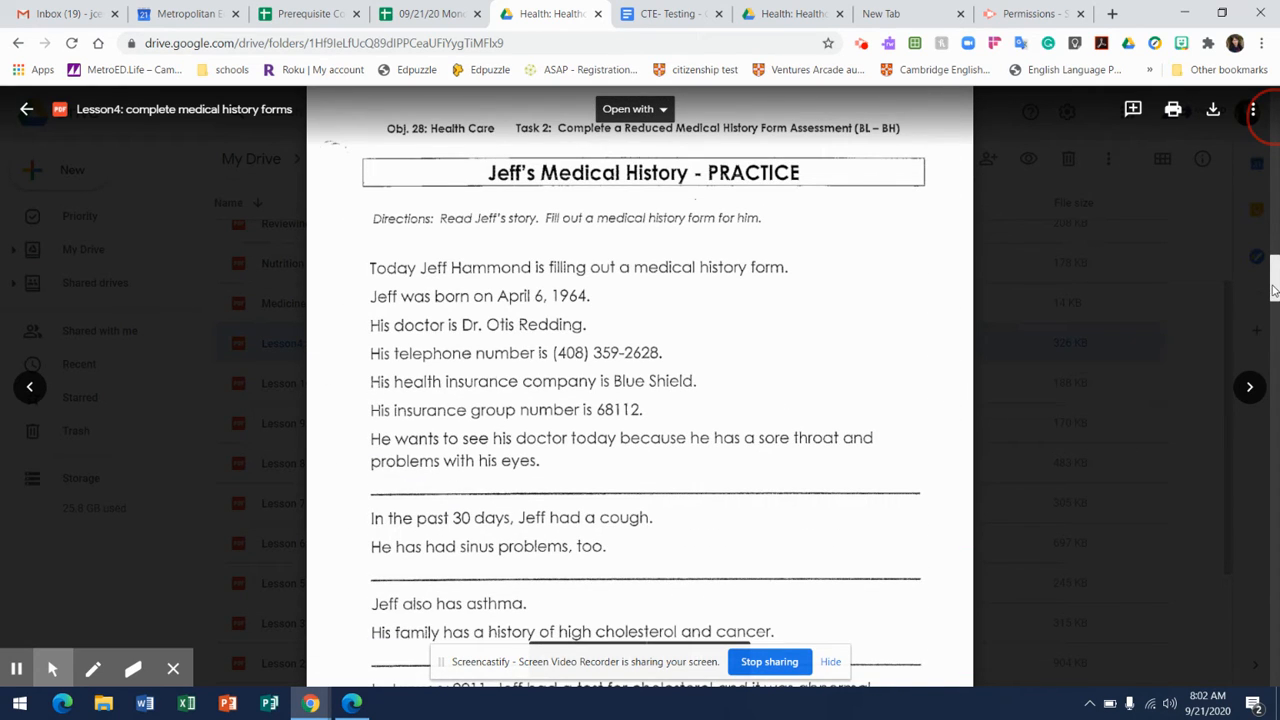
pyautogui.moveTo(1275, 290); pyautogui.dragTo(1276, 334)
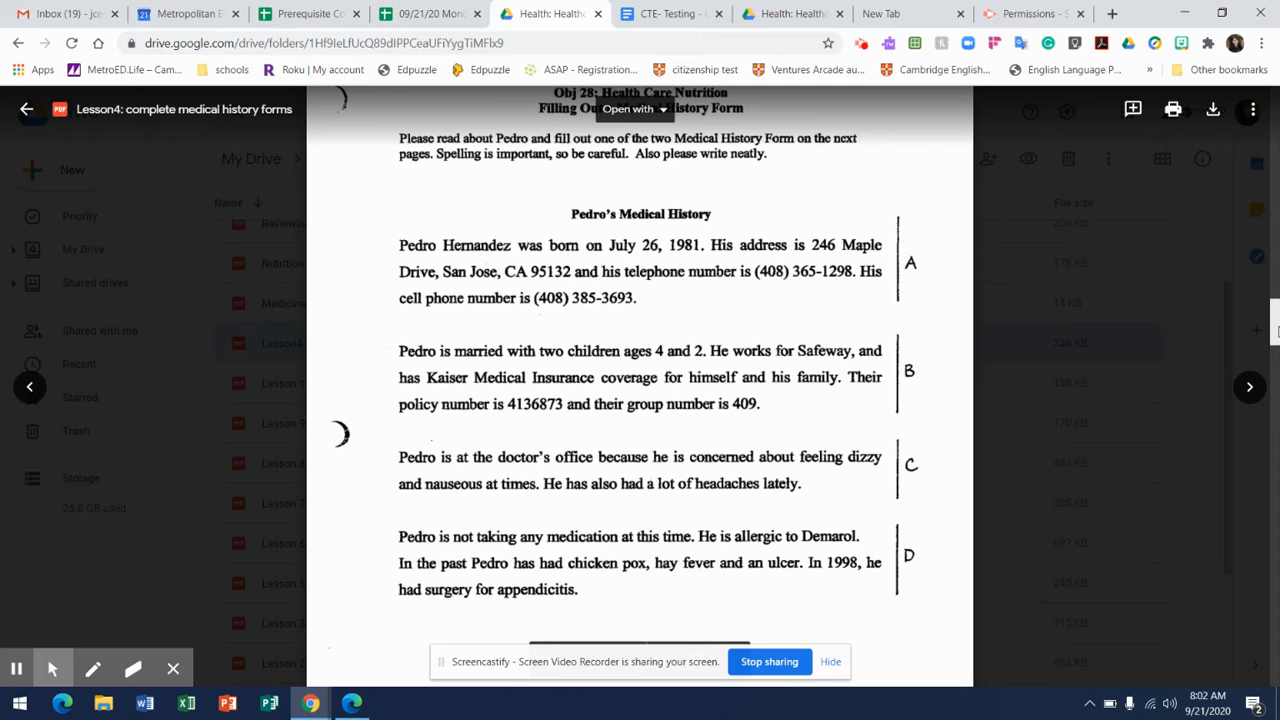
pyautogui.press('super+shift+s')
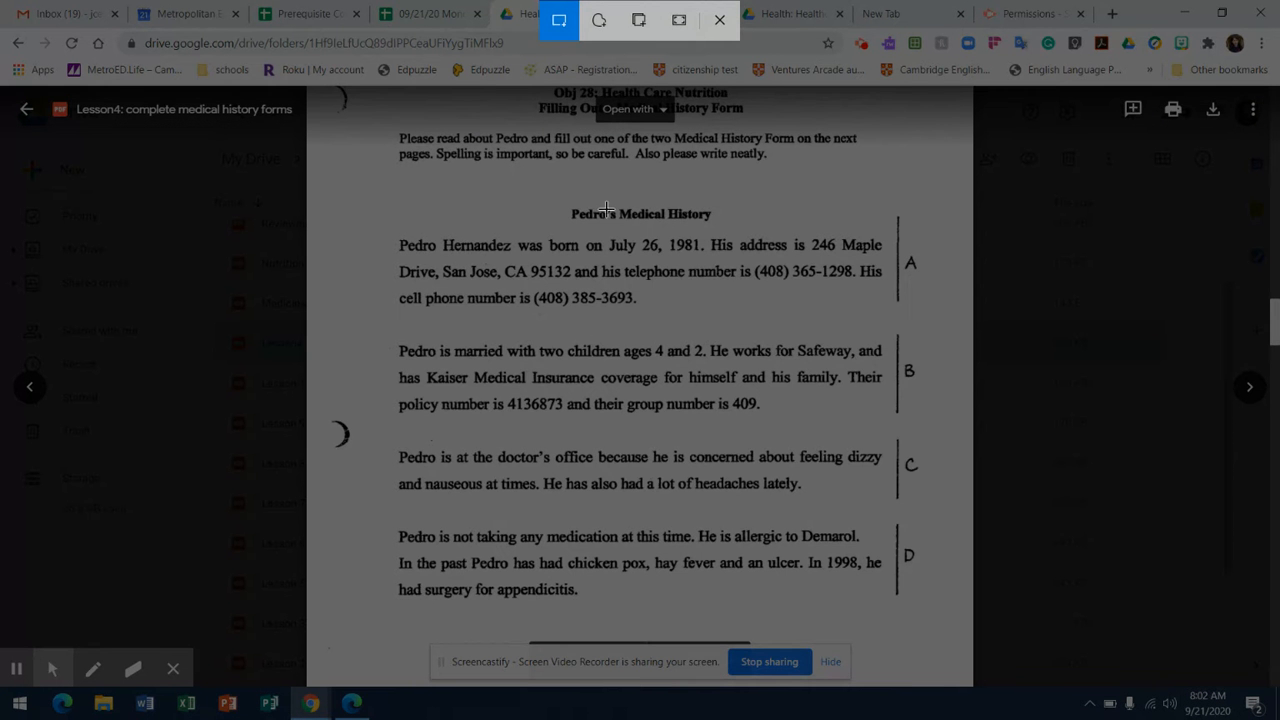
pyautogui.moveTo(371, 205); pyautogui.dragTo(927, 627)
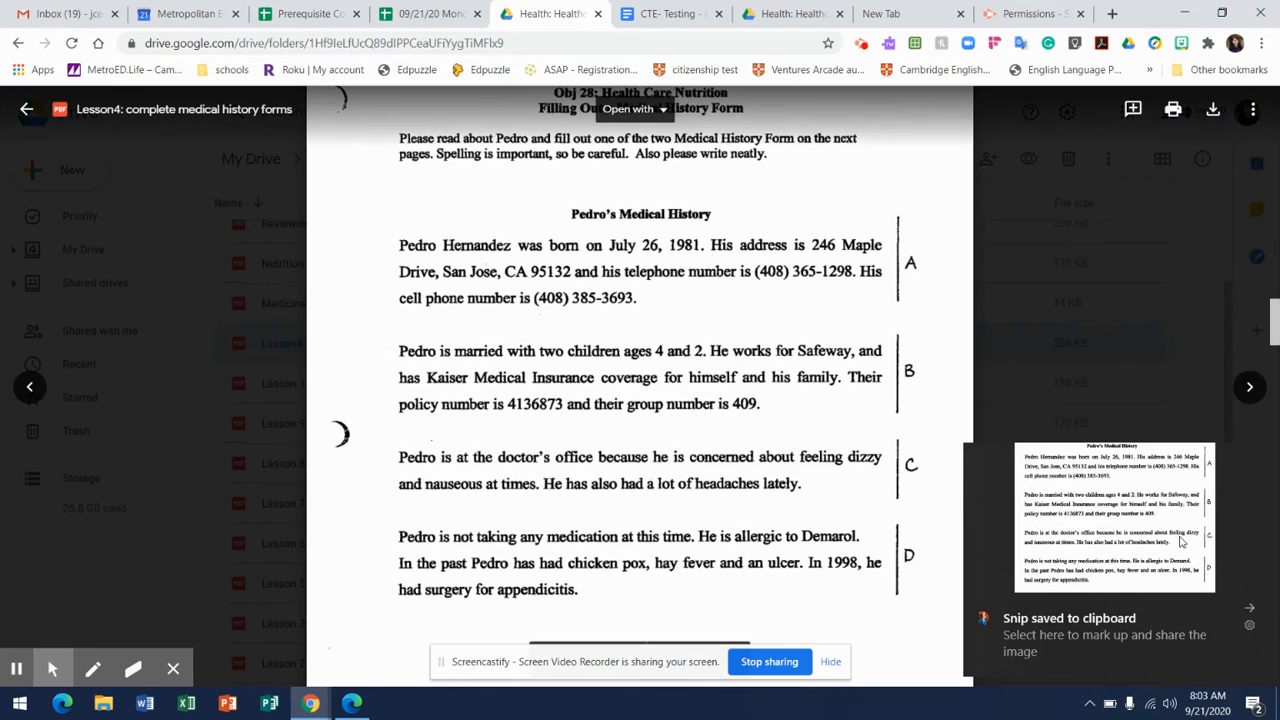
# Open the snip in Snip & Sketch and save it as a PNG in Pictures, named with the patient's first name plus "medical history".
pyautogui.click(1183, 538)
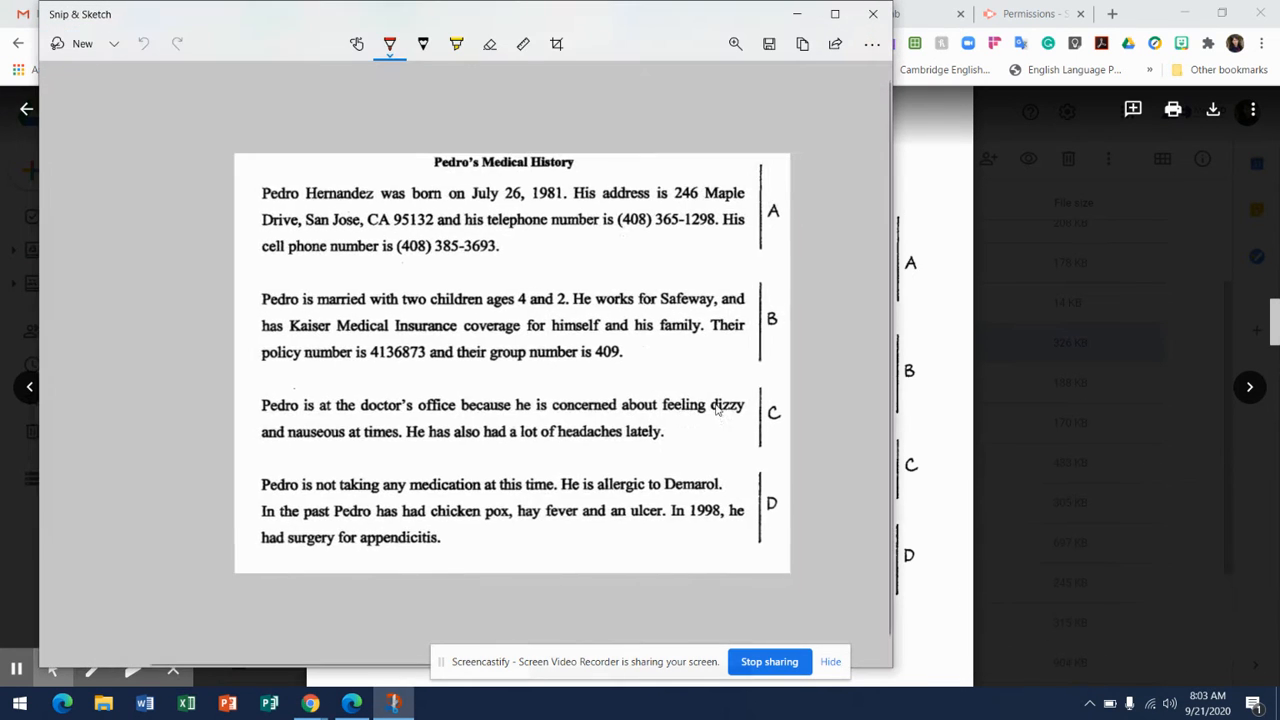
pyautogui.click(772, 46)
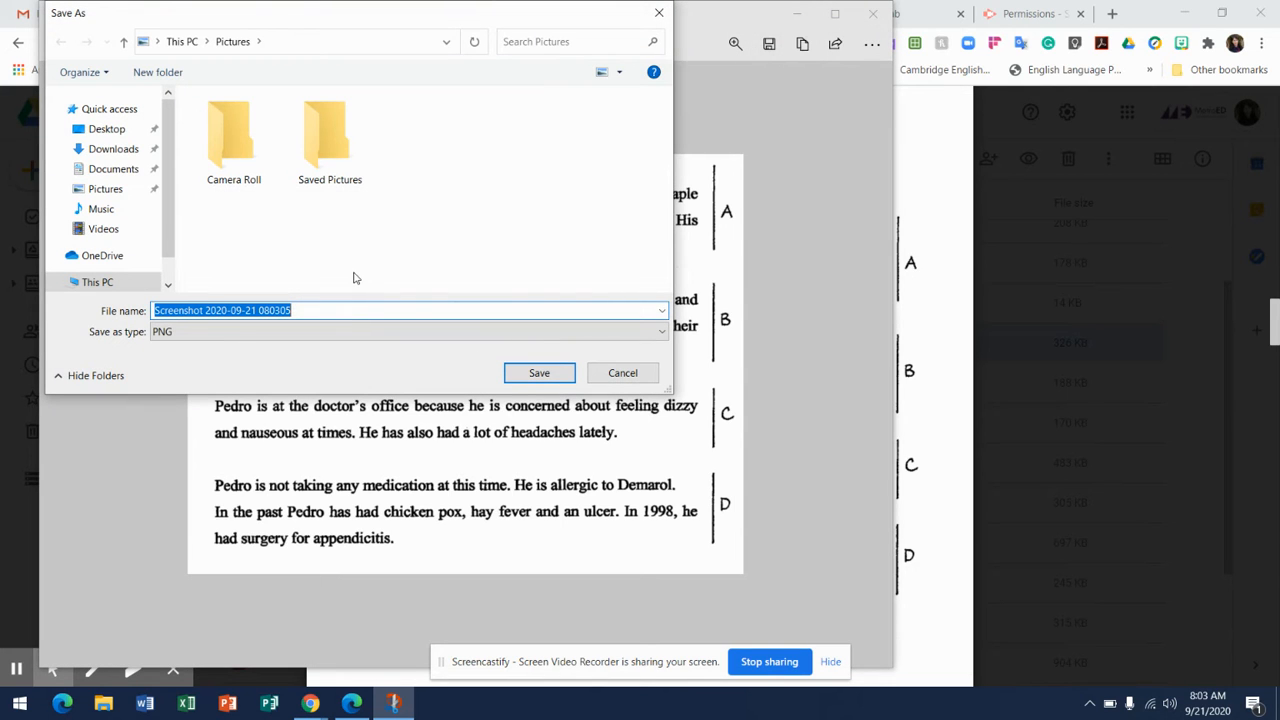
pyautogui.write('Pedro')
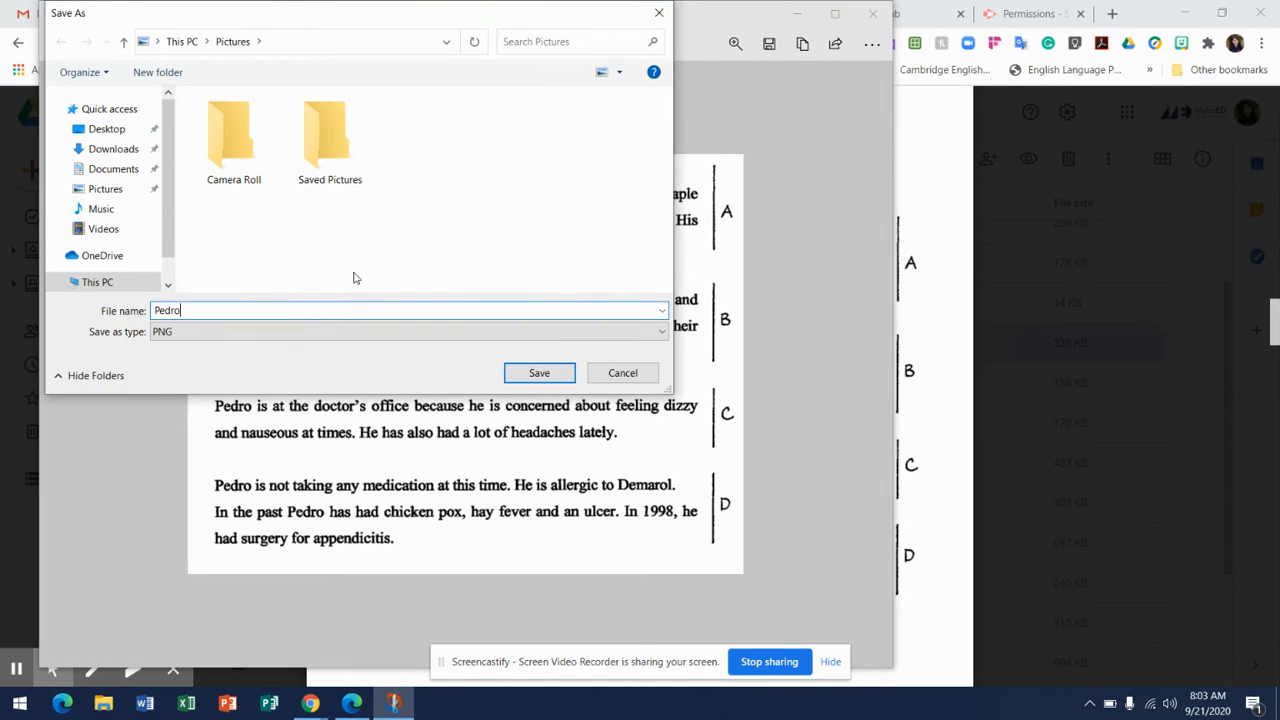
pyautogui.write("'s medical history")
pyautogui.click(539, 373)
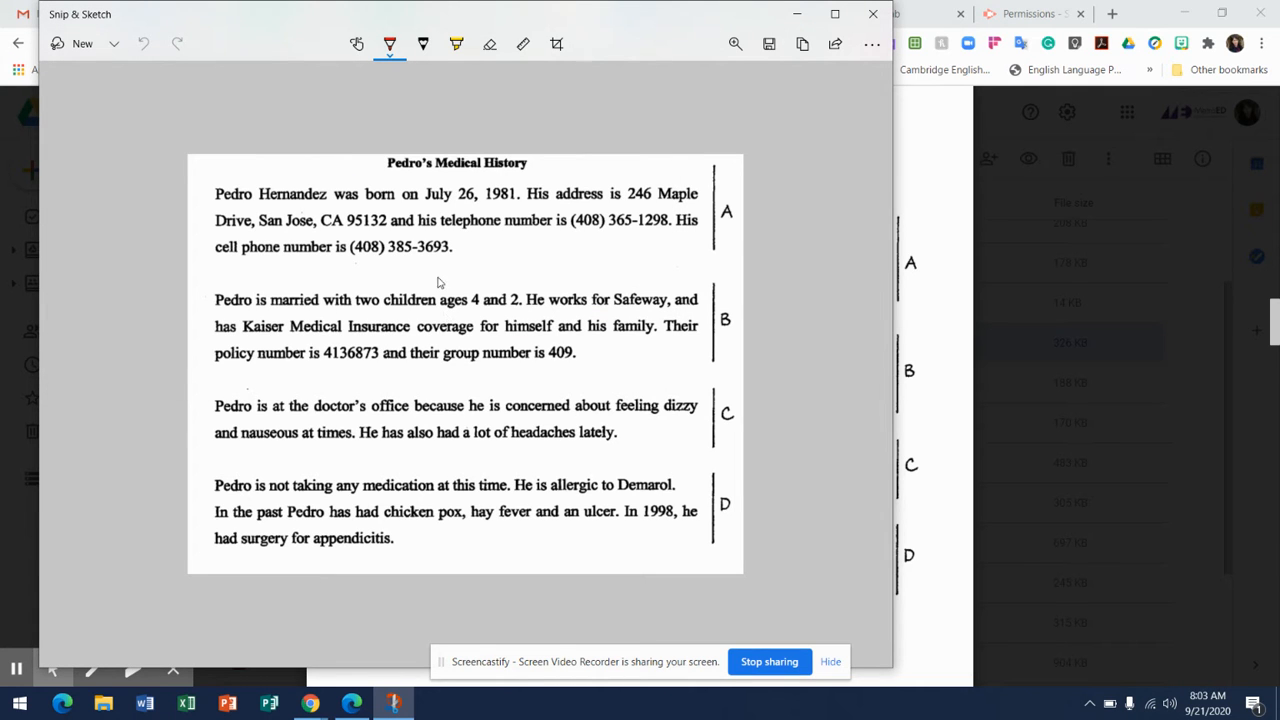
pyautogui.click(799, 14)
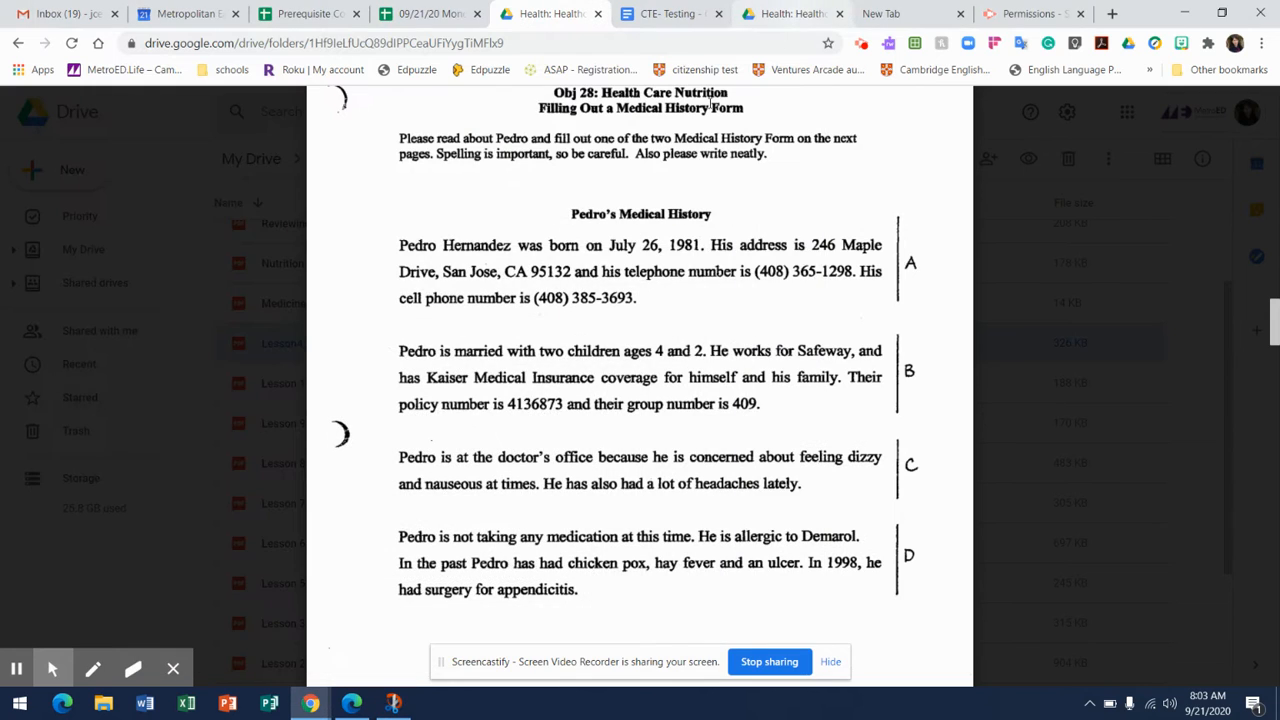
# Close the Task 2 assessment preview in the other Drive tab, switch to Google Forms and create a blank quiz.
pyautogui.click(818, 15)
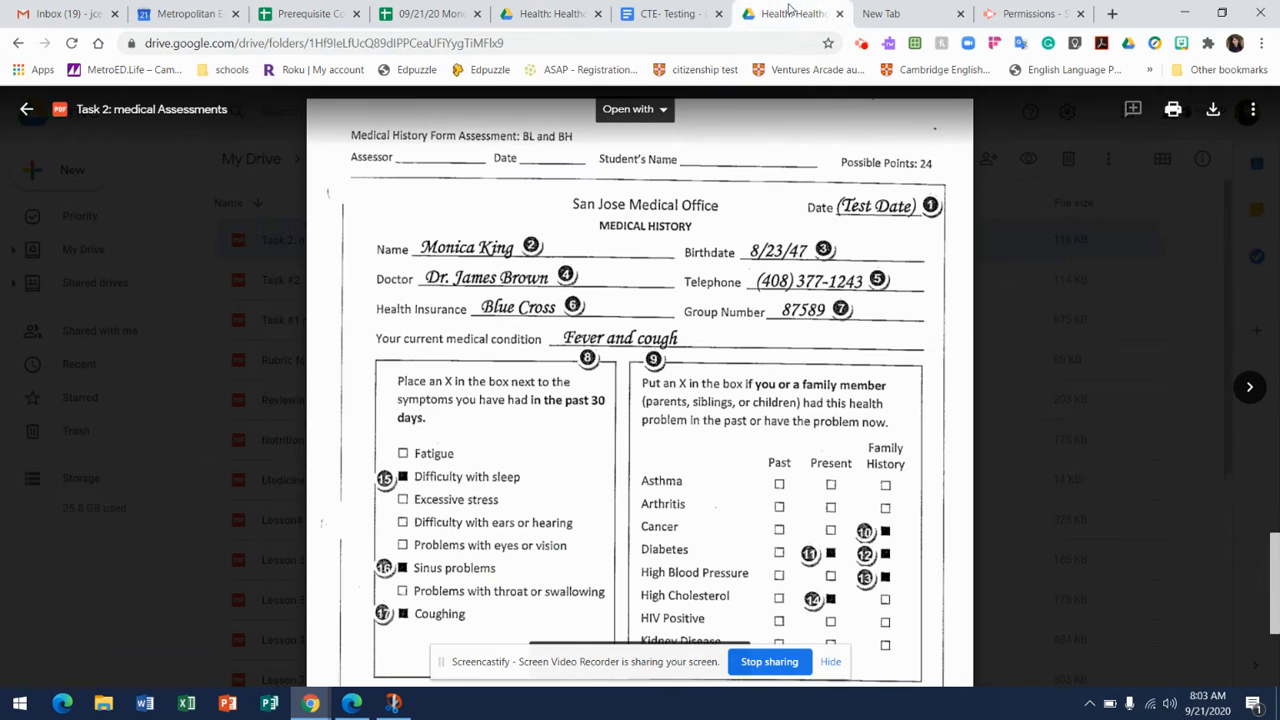
pyautogui.click(27, 109)
pyautogui.click(1127, 113)
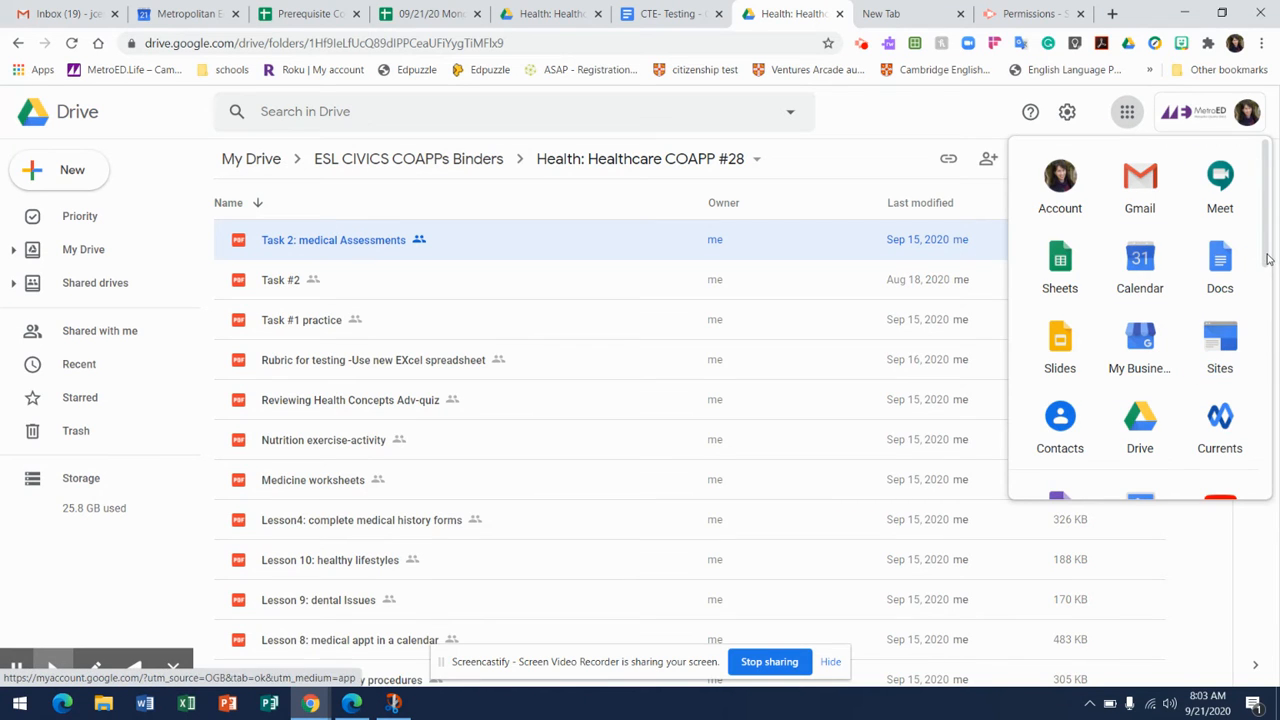
pyautogui.scroll(-3, 1265, 256)
pyautogui.click(1062, 335)
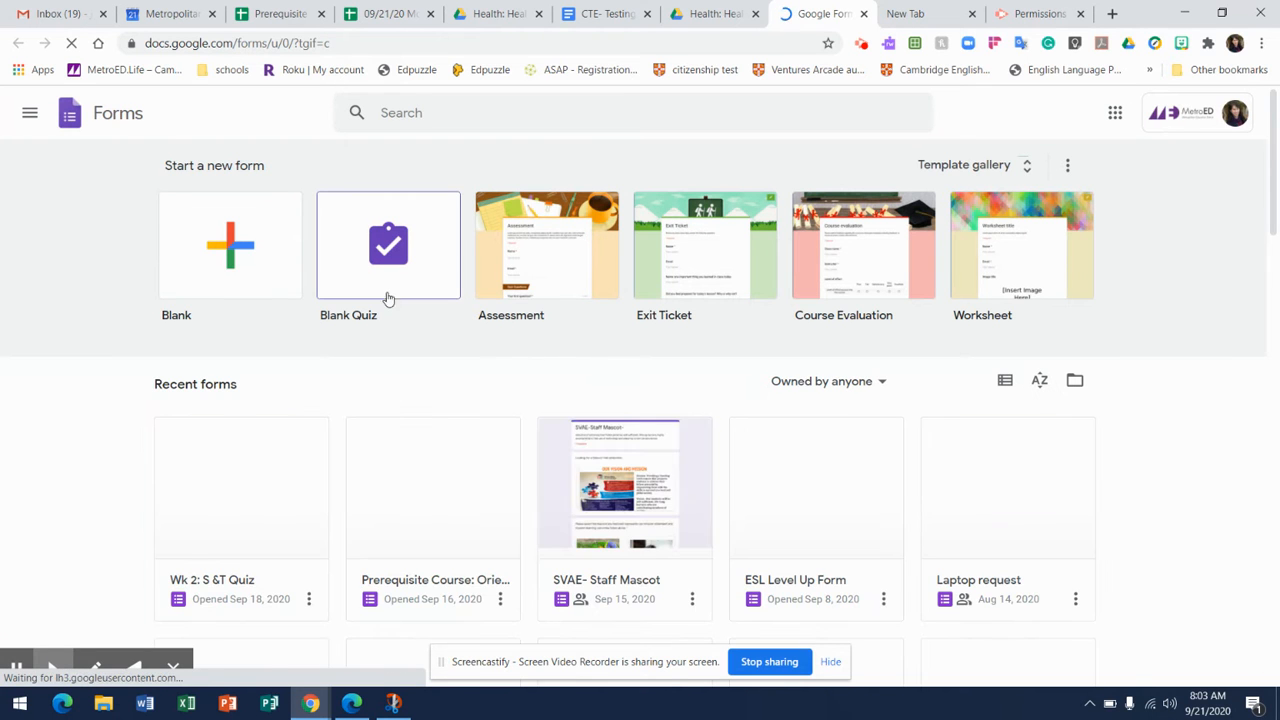
pyautogui.click(388, 259)
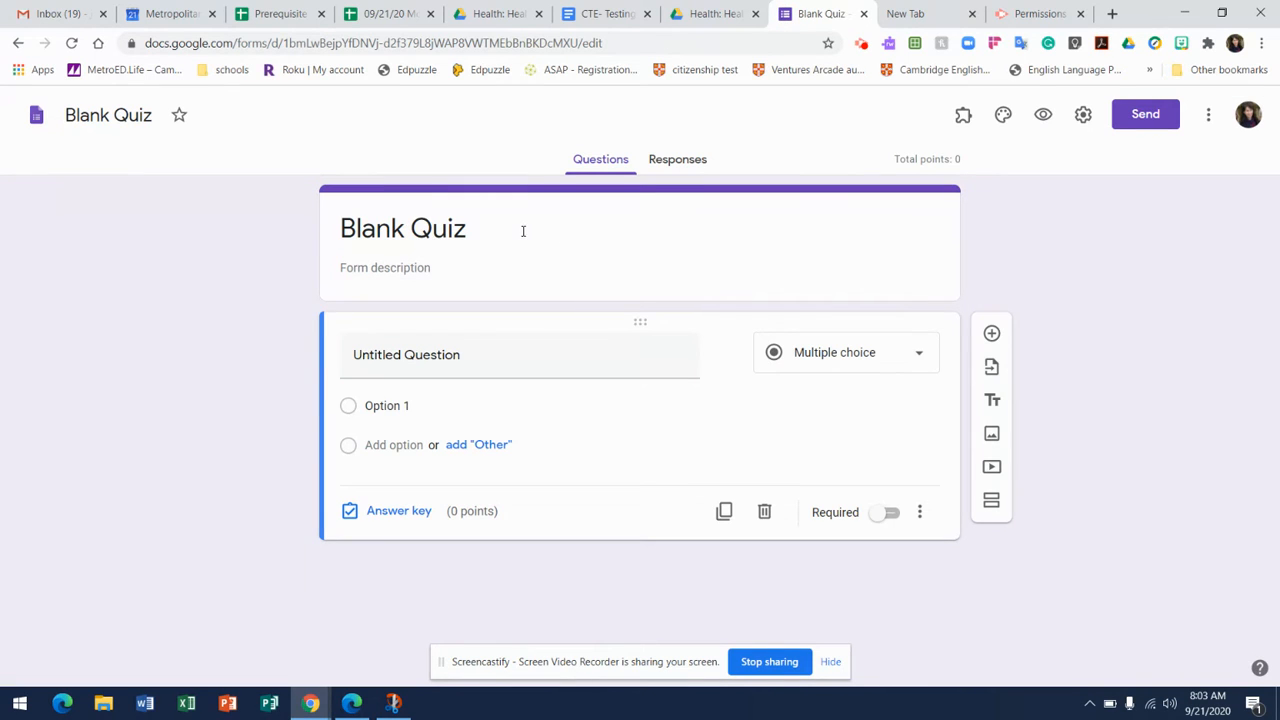
# Insert the saved medical history snip from the Pictures folder into the quiz as an image.
pyautogui.click(992, 435)
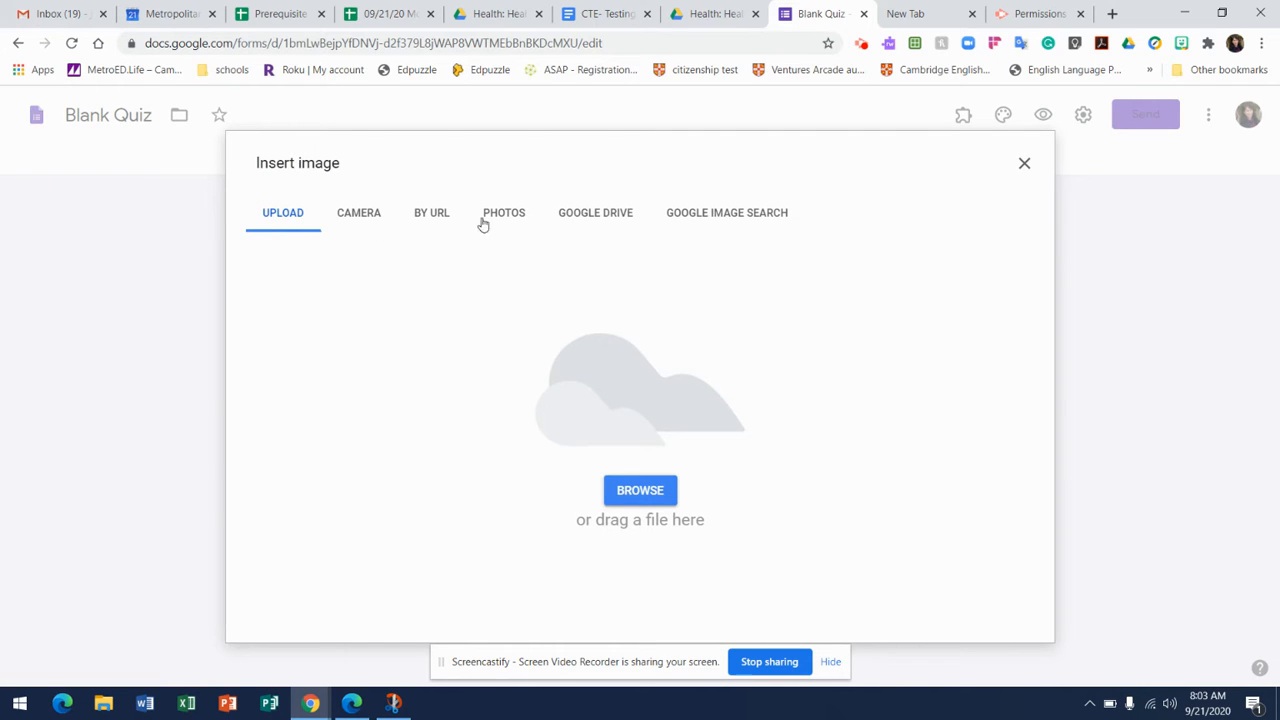
pyautogui.click(628, 492)
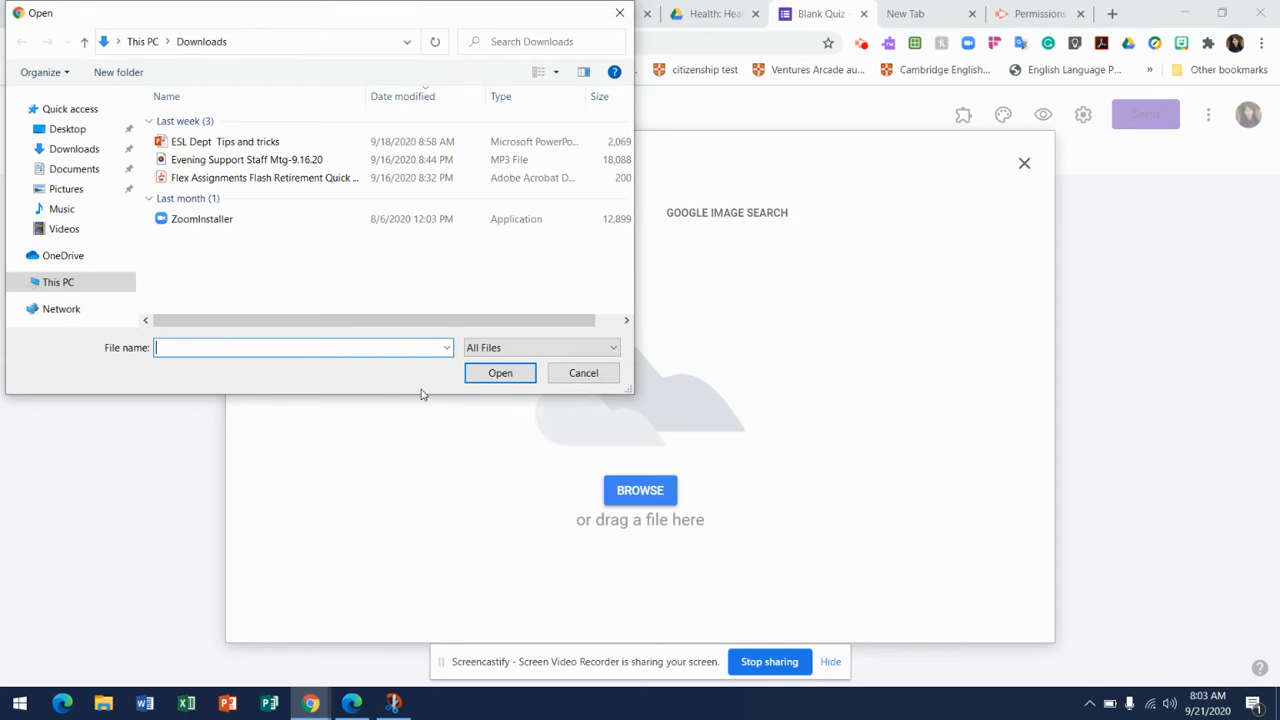
pyautogui.click(66, 189)
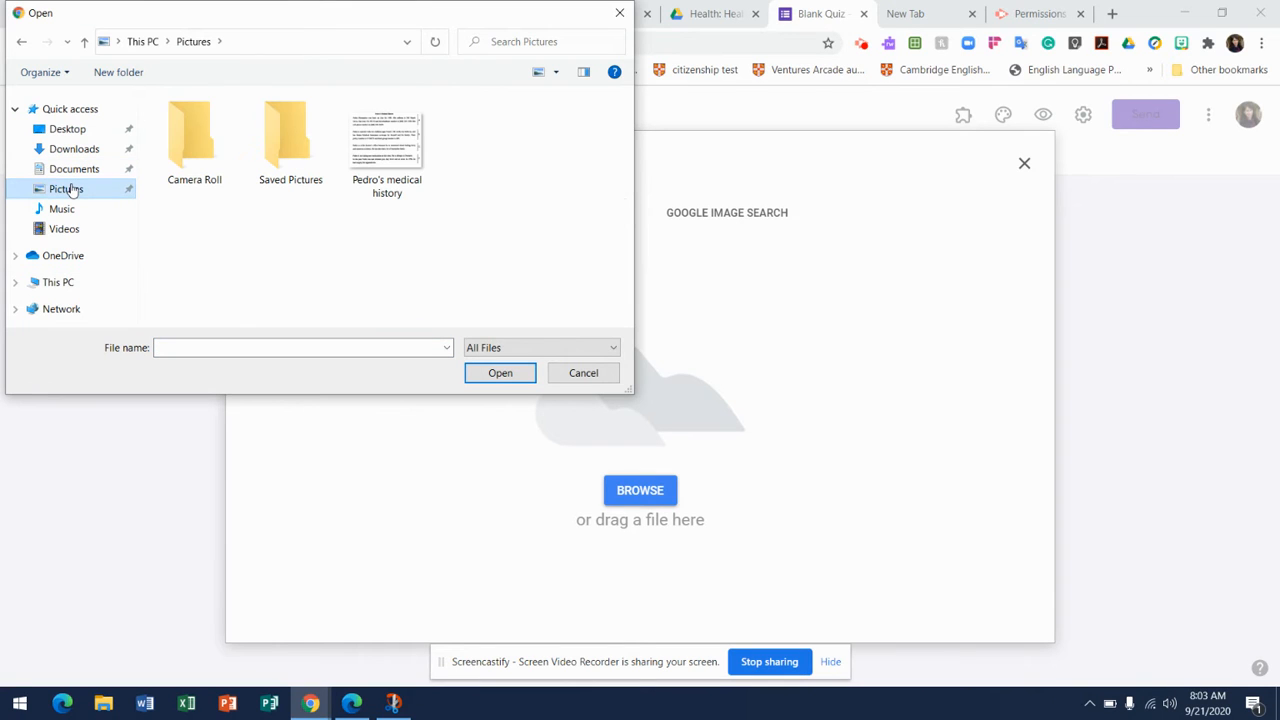
pyautogui.click(379, 147)
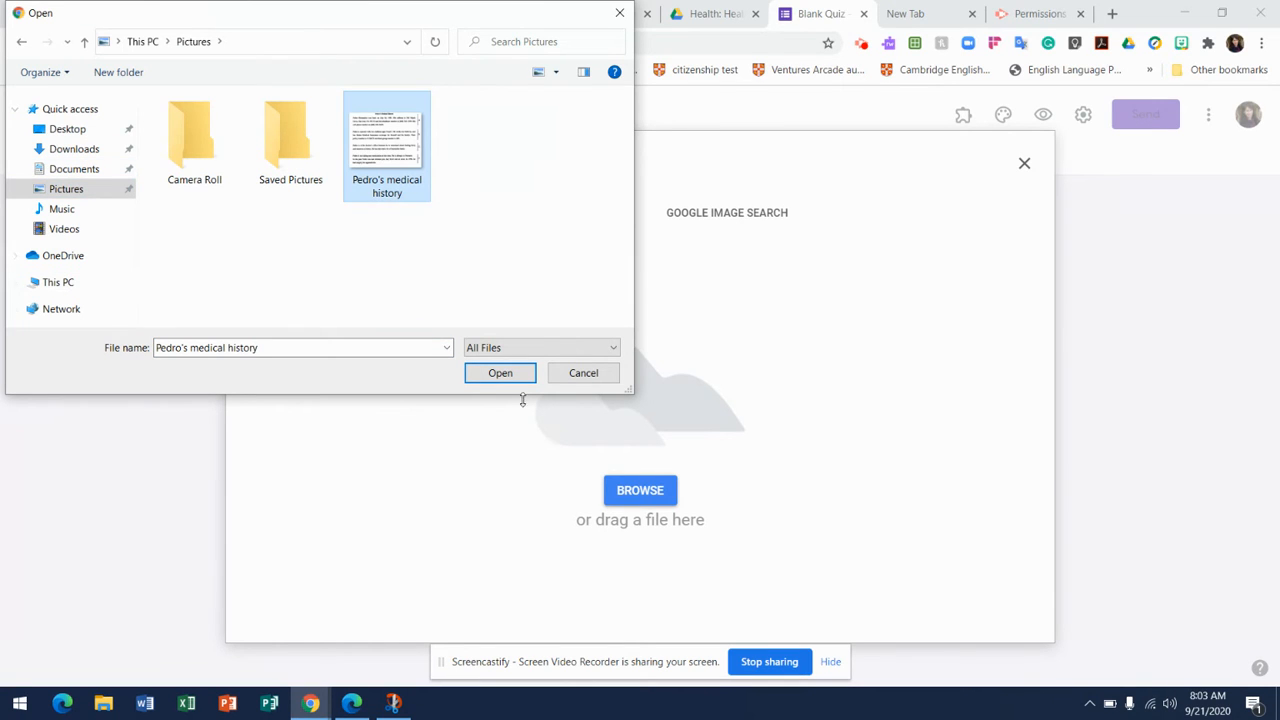
pyautogui.click(500, 373)
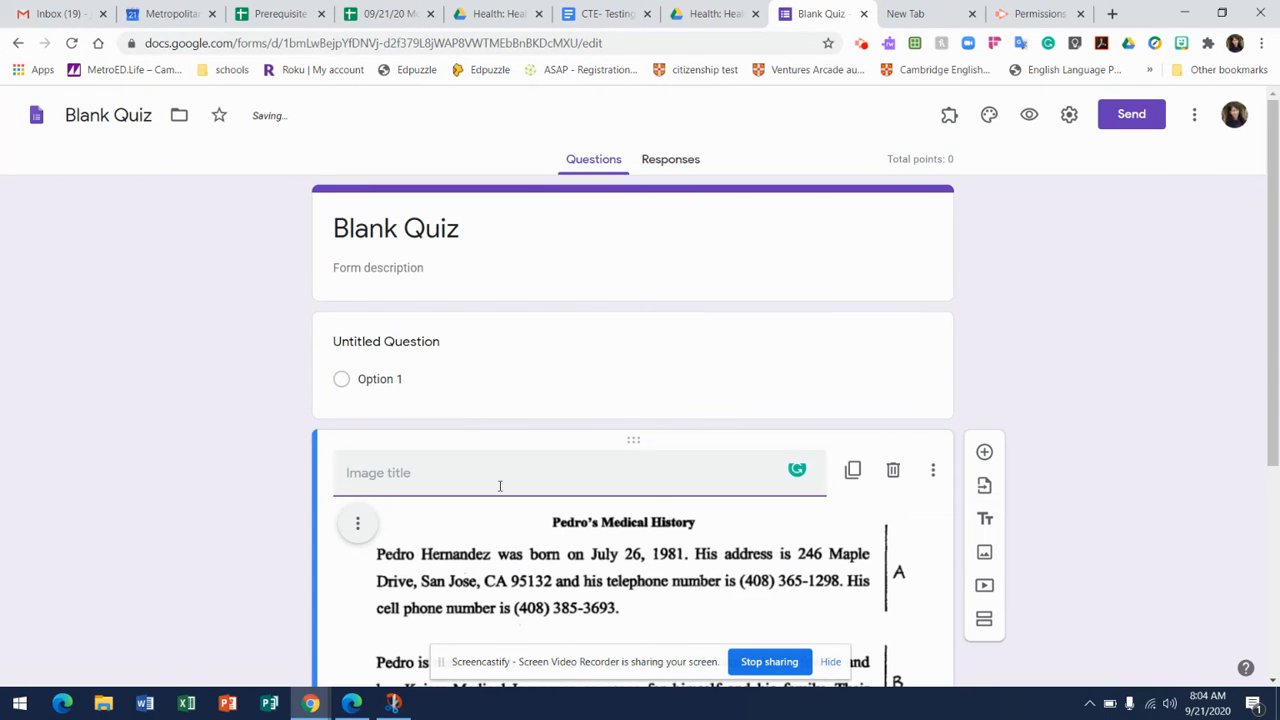
# Title the image "Medical History-" followed by the patient's first name.
pyautogui.write('M')
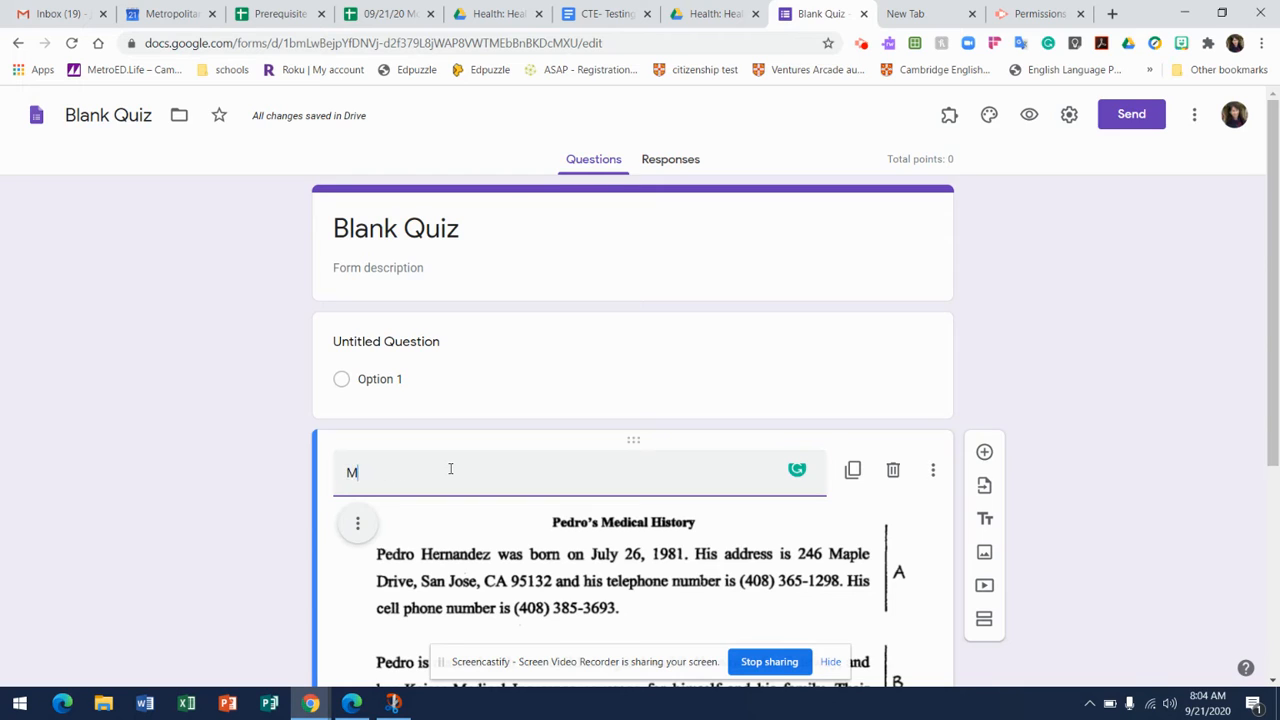
pyautogui.write('edical History- Pedro')
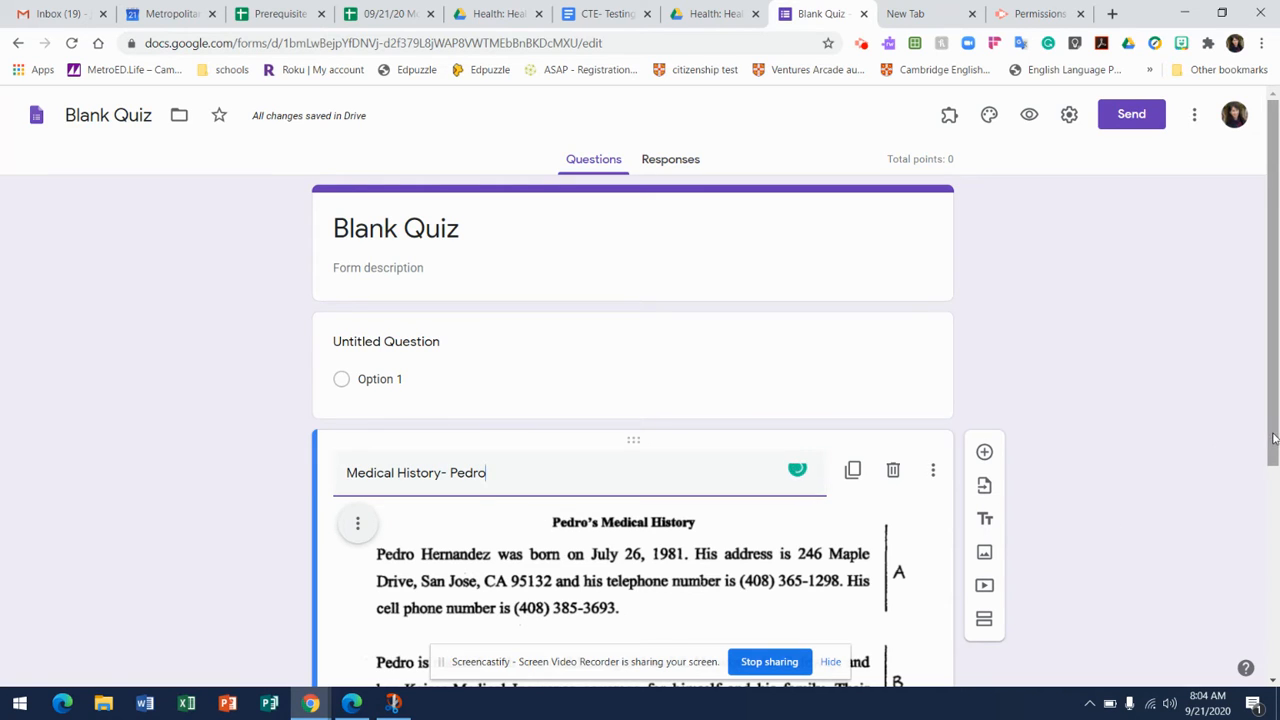
# Try to move the untitled question below the medical history image.
pyautogui.moveTo(1273, 461); pyautogui.dragTo(1273, 528)
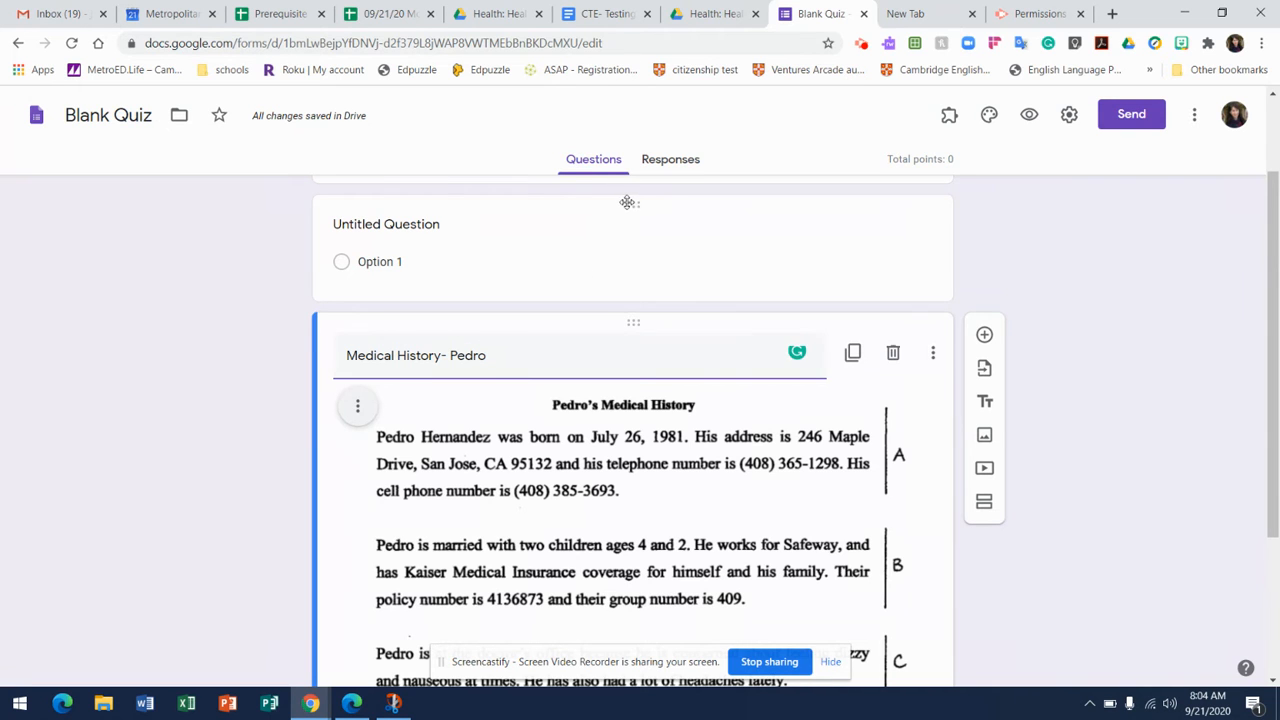
pyautogui.moveTo(630, 204); pyautogui.dragTo(676, 683)
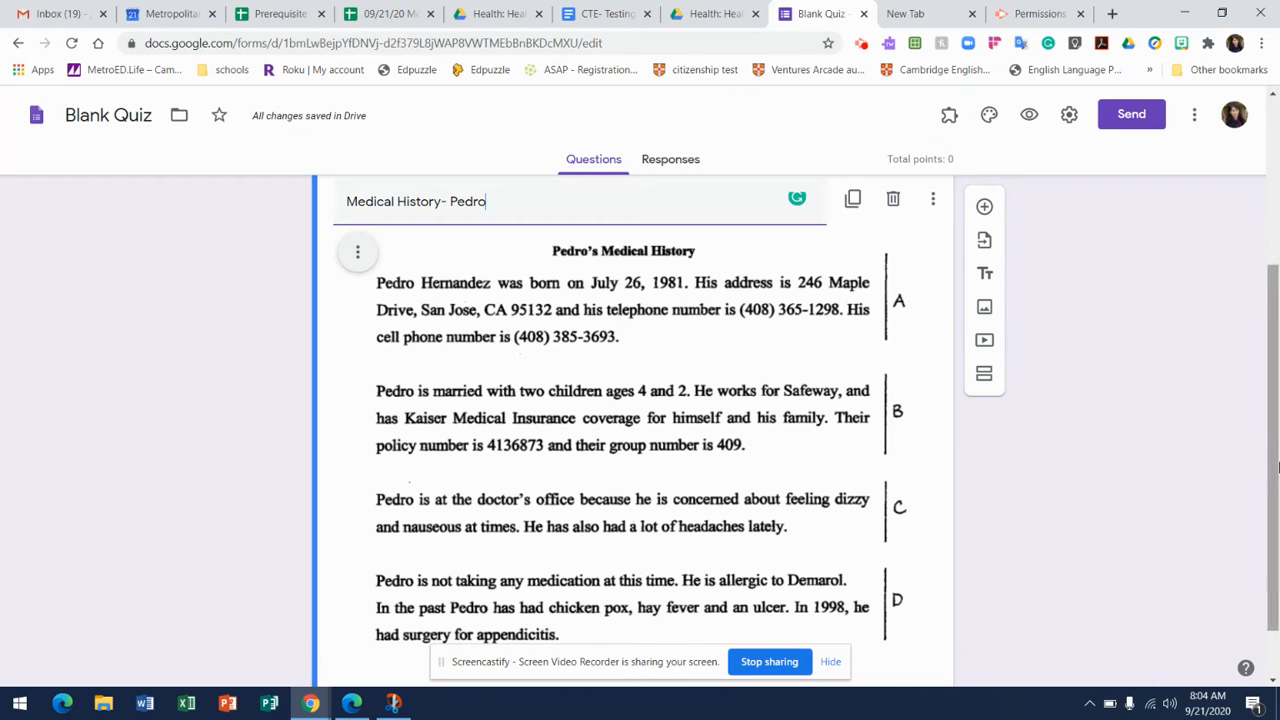
# Rename the Blank Quiz form as "Written Post test".
pyautogui.click(90, 116)
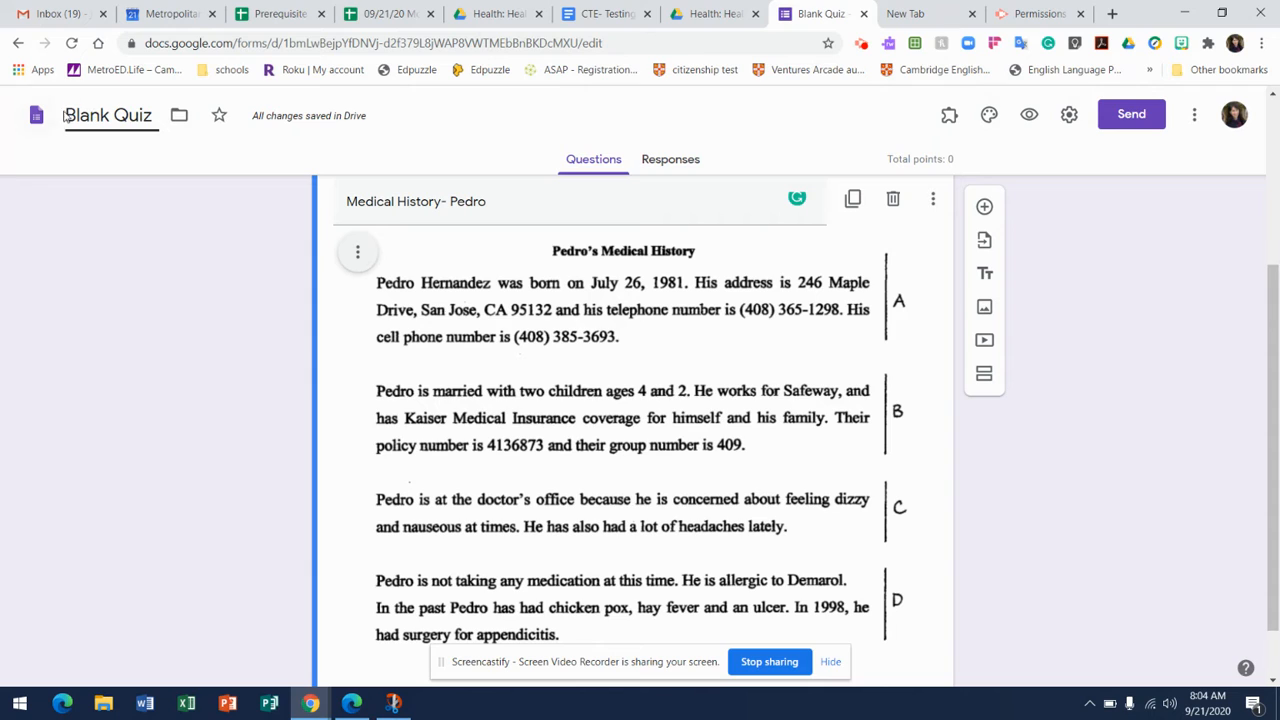
pyautogui.moveTo(64, 115); pyautogui.dragTo(158, 121)
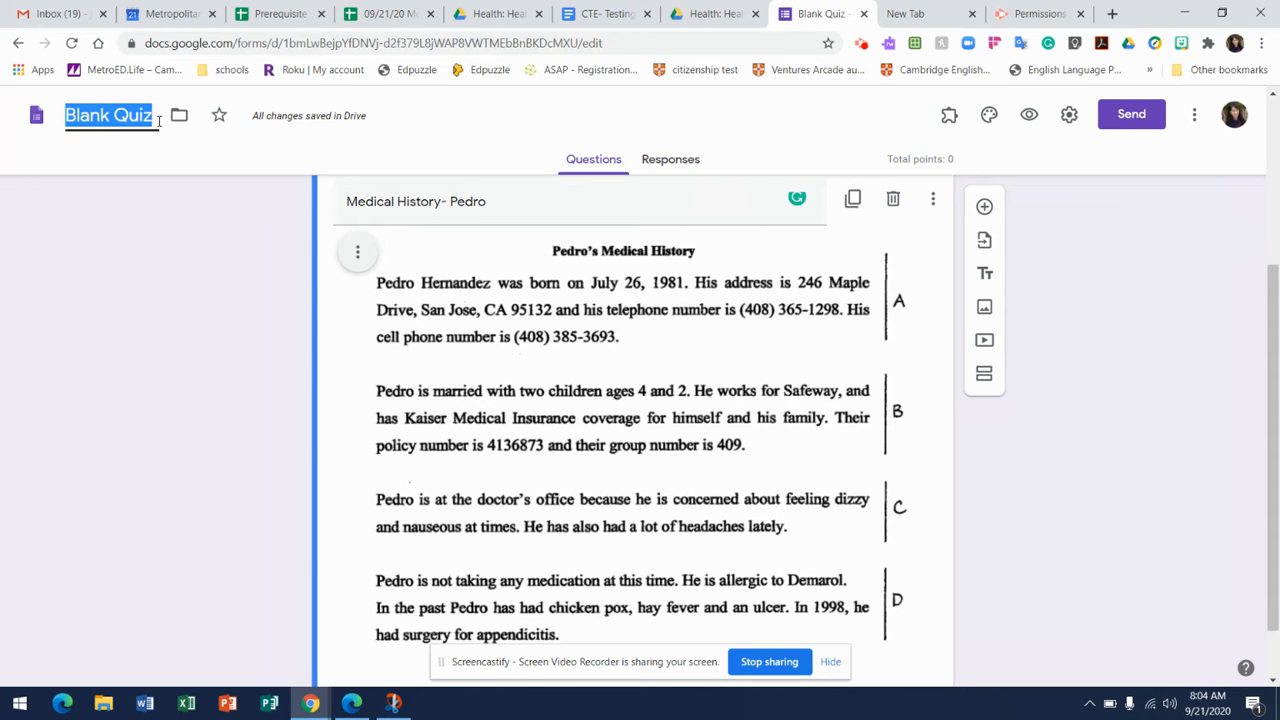
pyautogui.write('Wri')
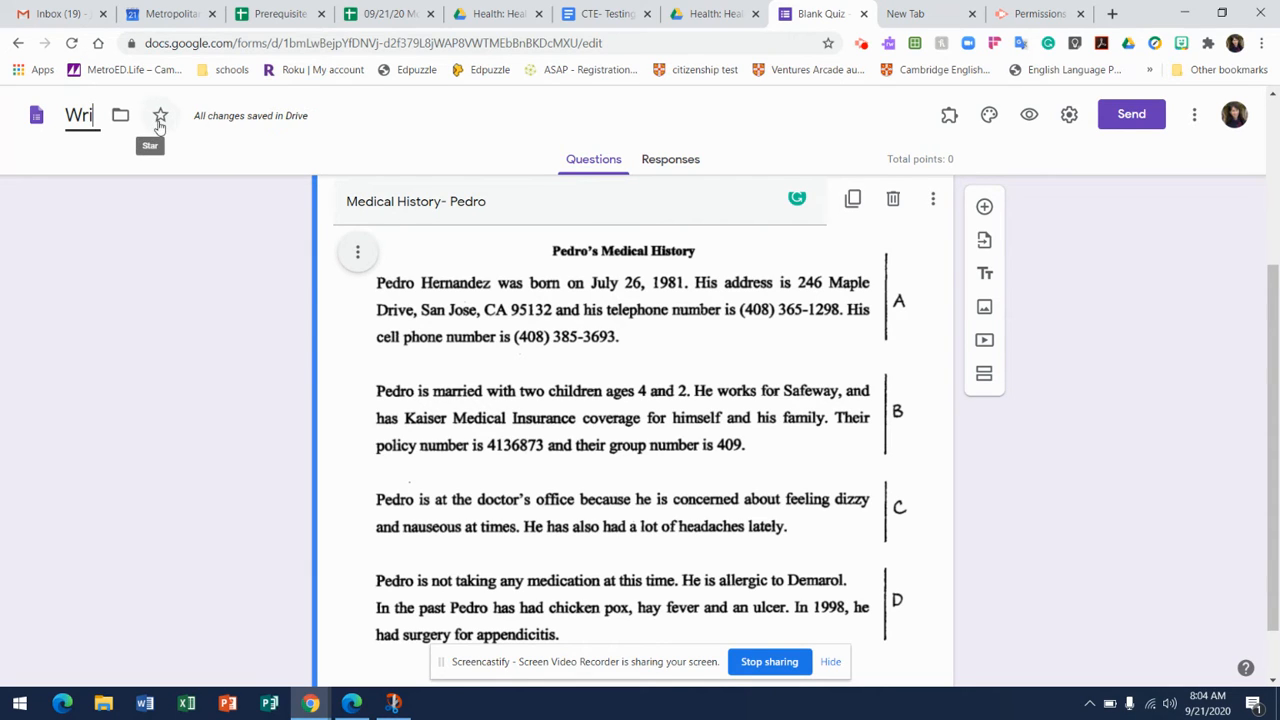
pyautogui.write('tten Pos')
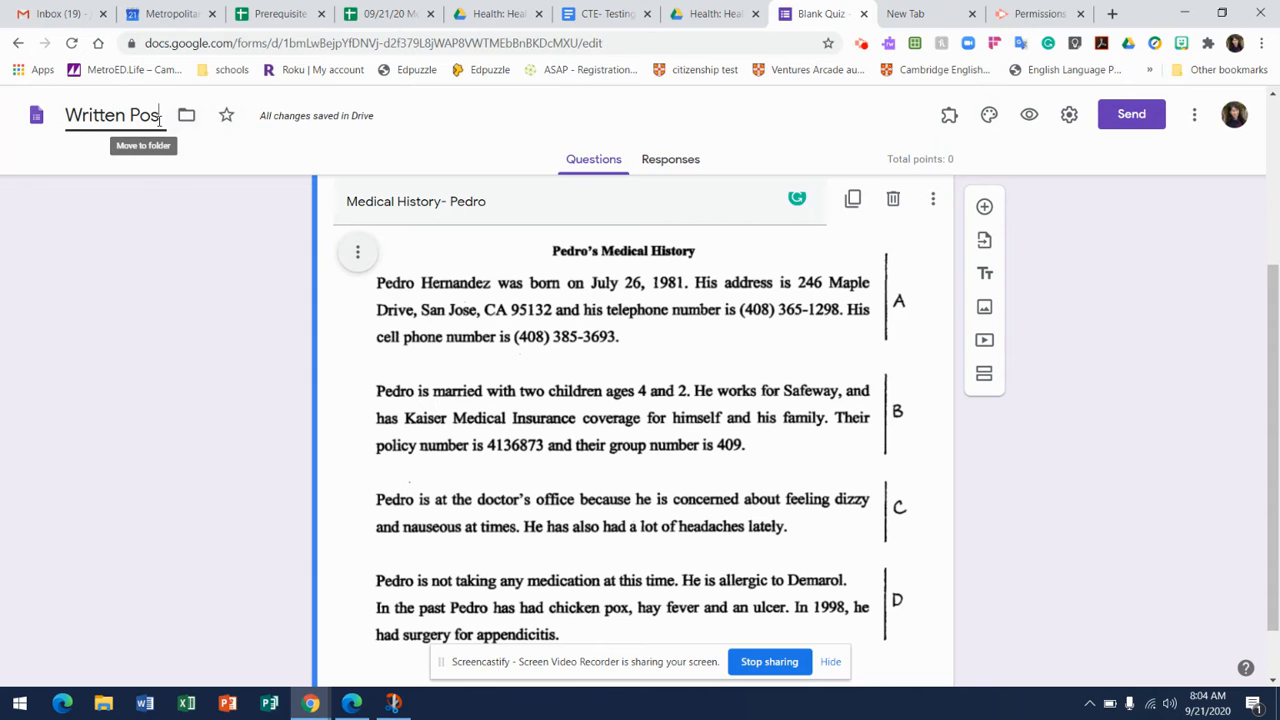
pyautogui.write('t test')
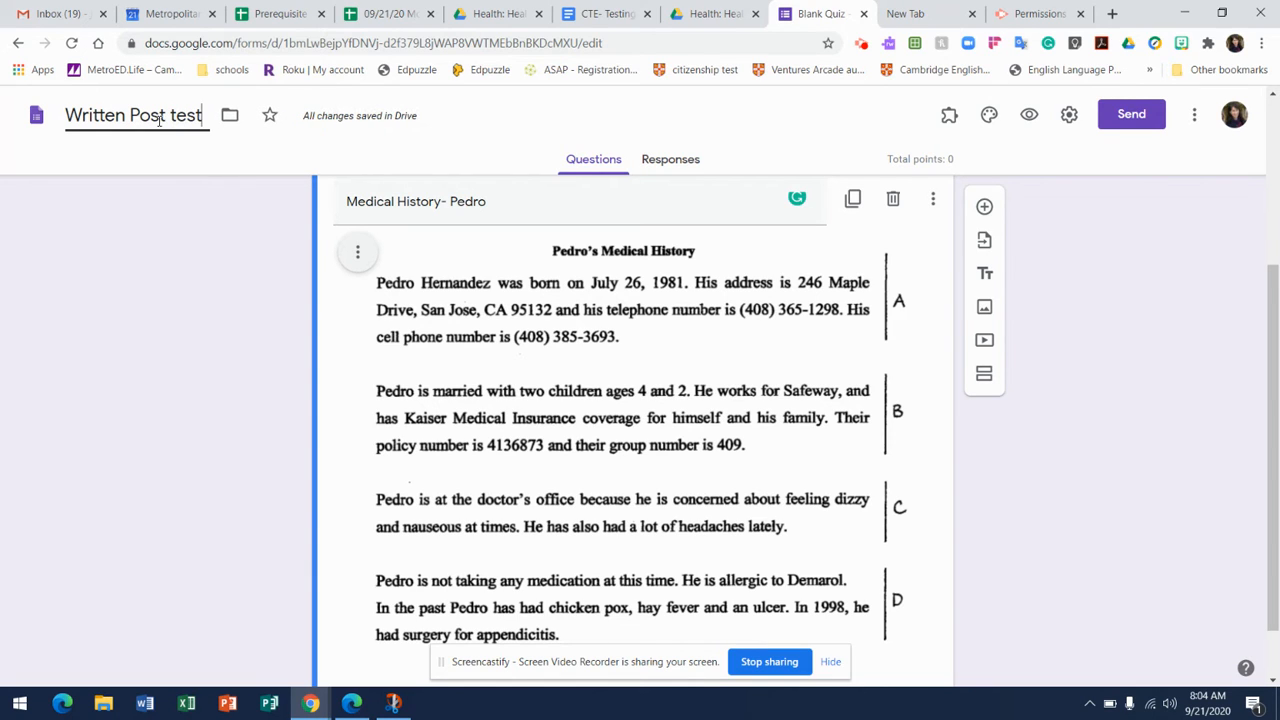
pyautogui.write('-medica')
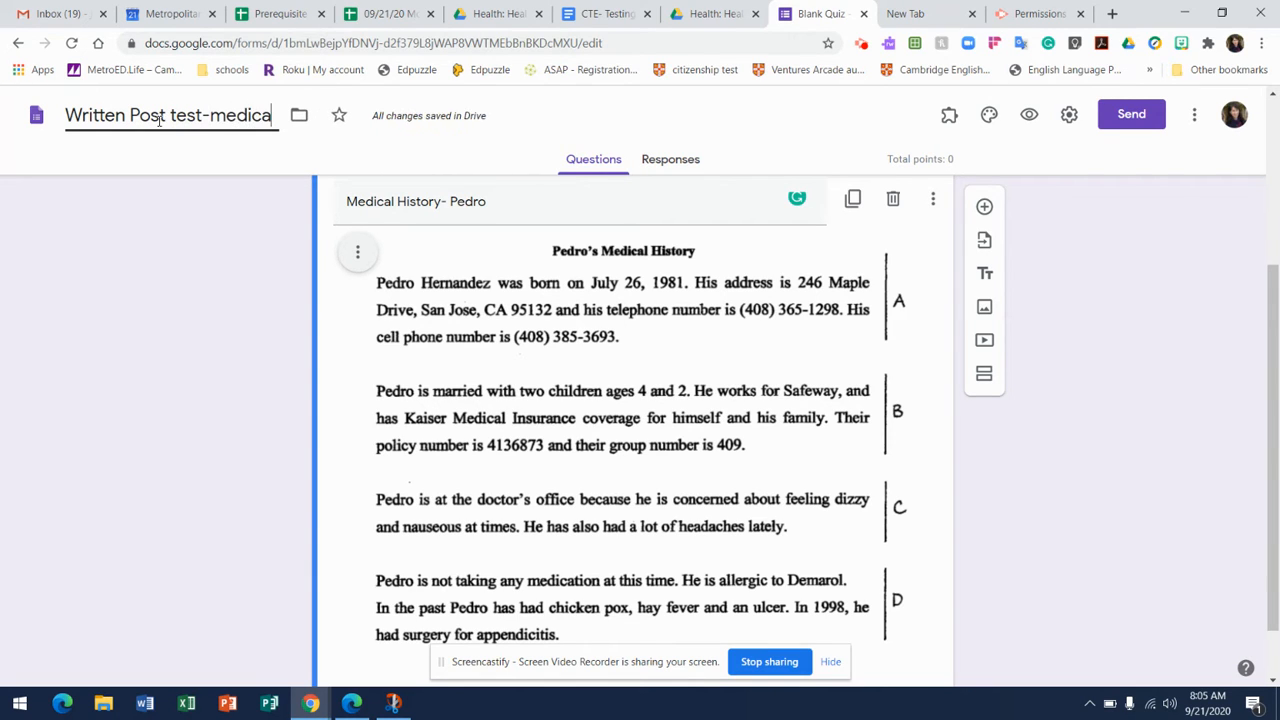
pyautogui.write('l Hso')
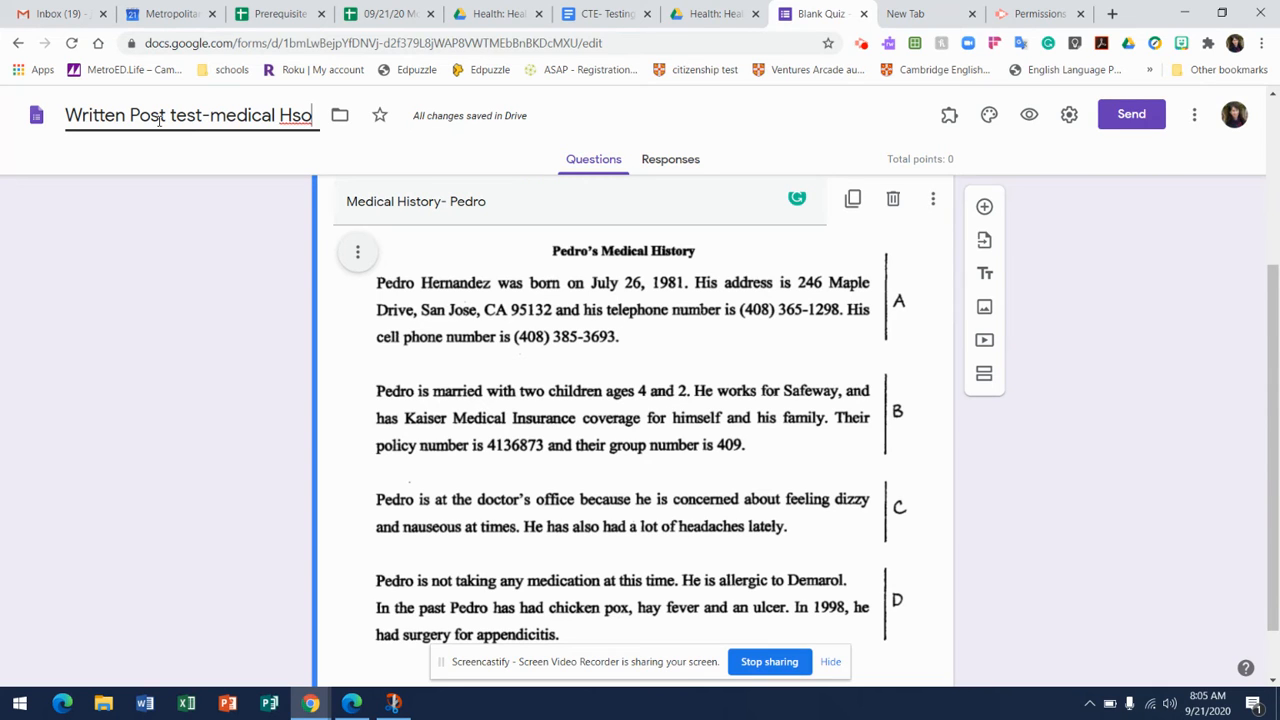
# Extend the form's file name to "Written Post test-Medical History".
pyautogui.press('BackSpace')
pyautogui.press('BackSpace')
pyautogui.write('istory')
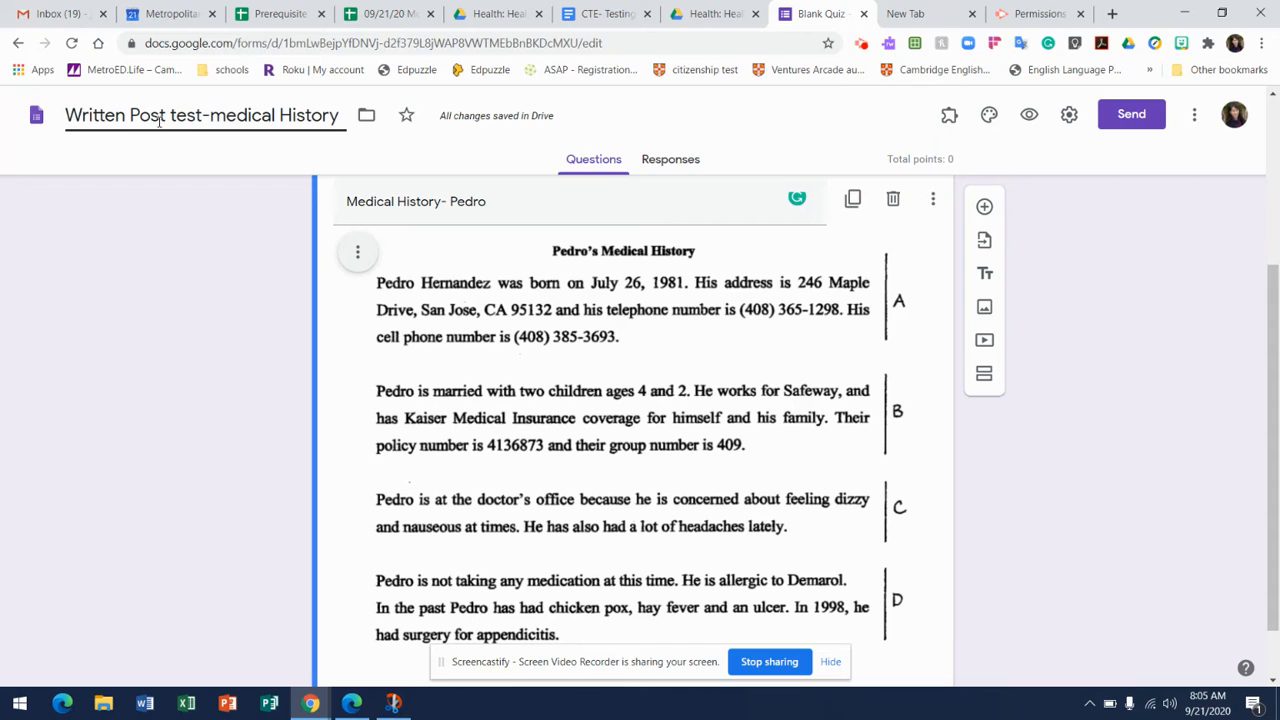
pyautogui.click(226, 114)
pyautogui.press('BackSpace')
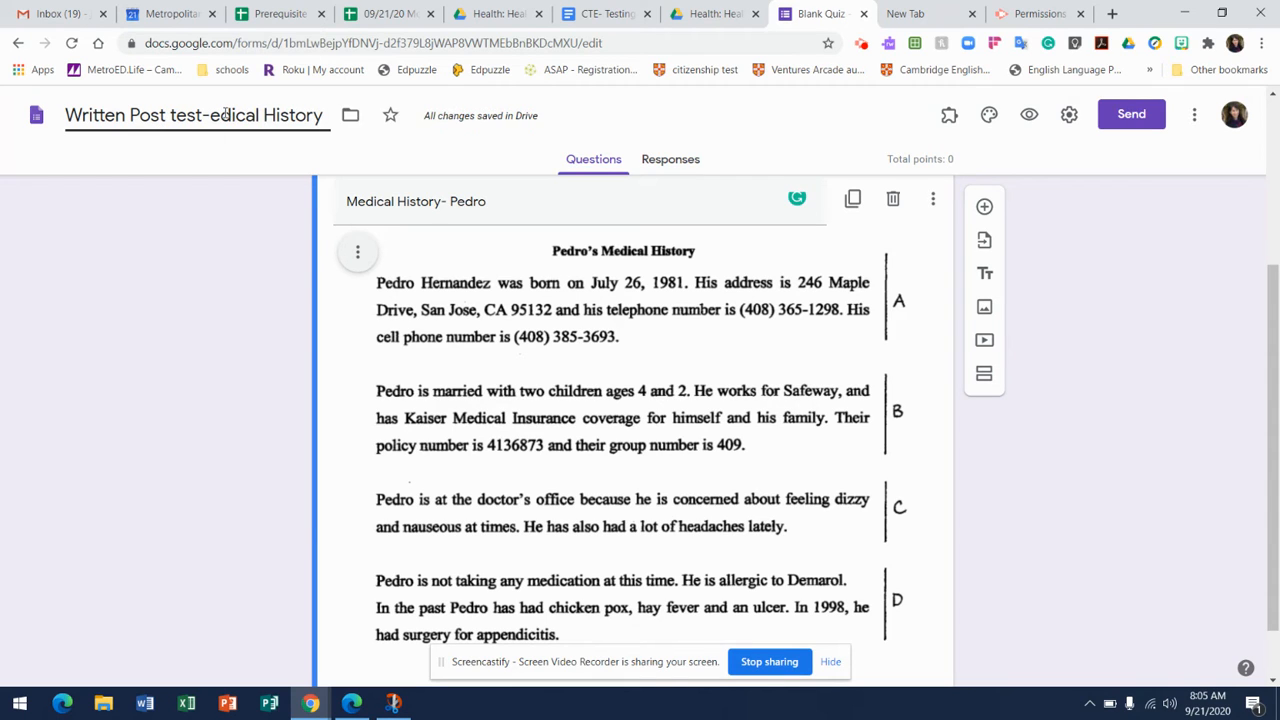
pyautogui.write('M')
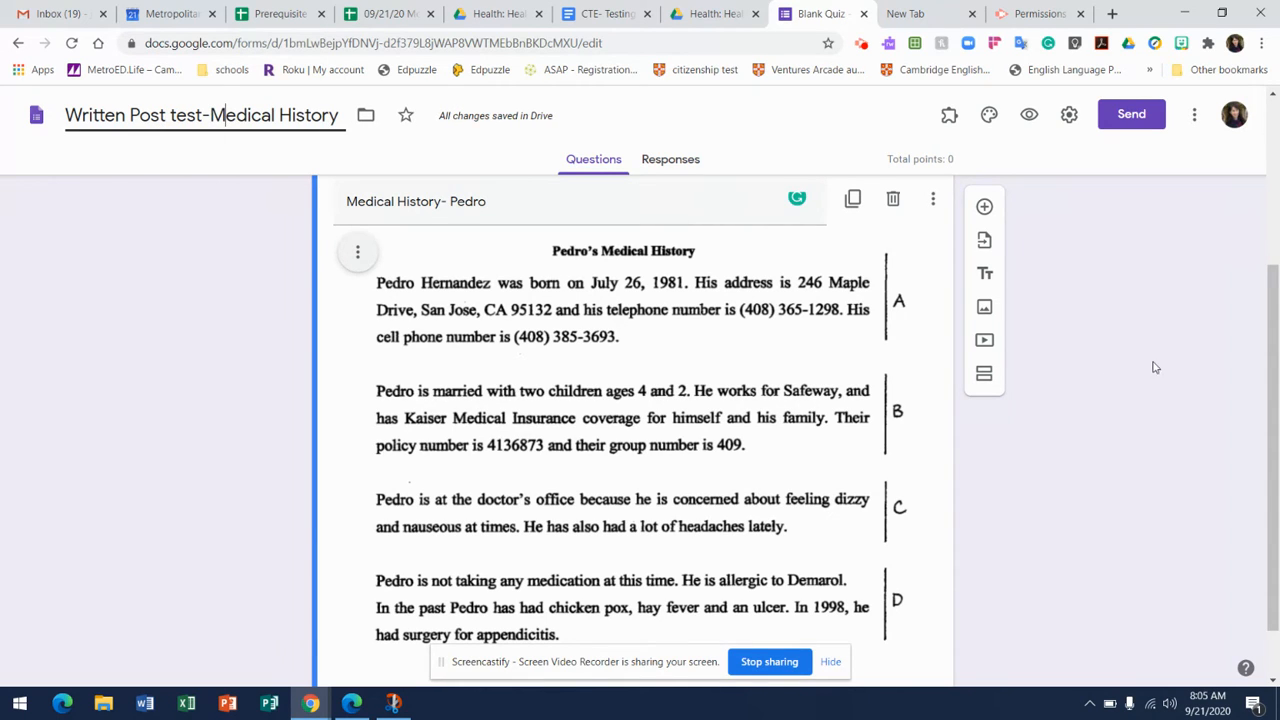
# Add a new question directly below the medical history image.
pyautogui.moveTo(1276, 360); pyautogui.dragTo(1266, 397)
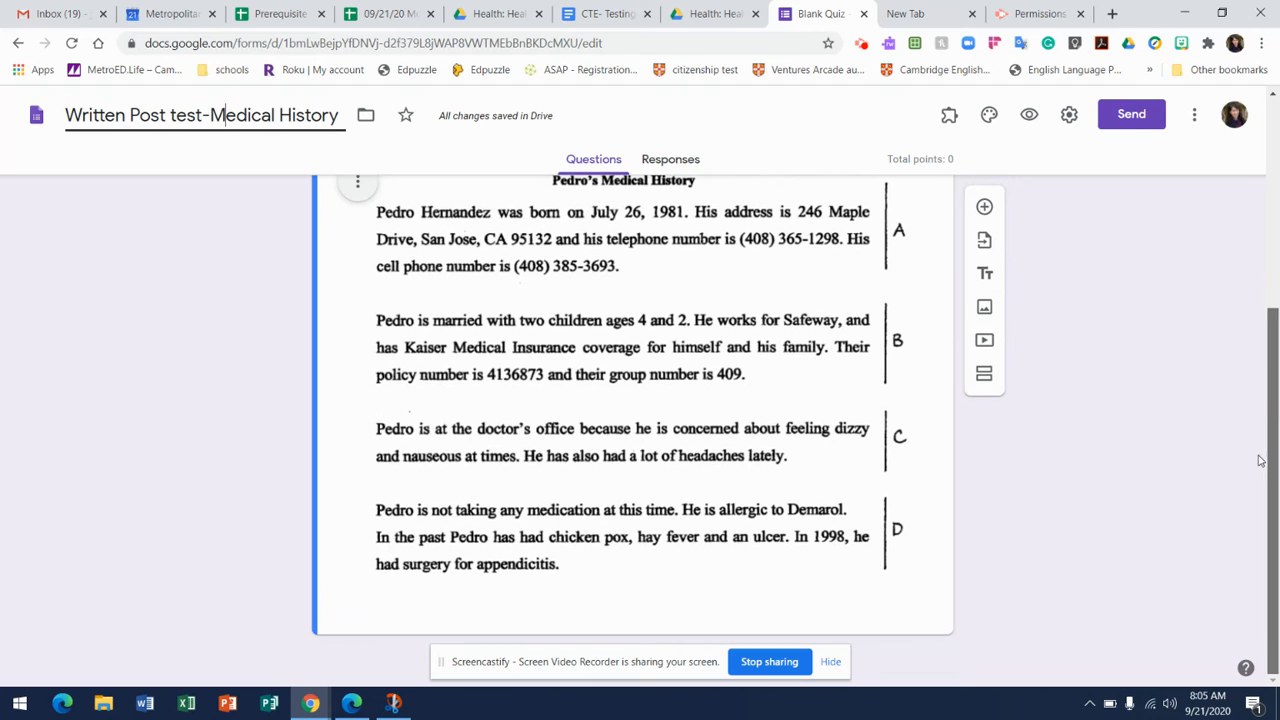
pyautogui.click(985, 207)
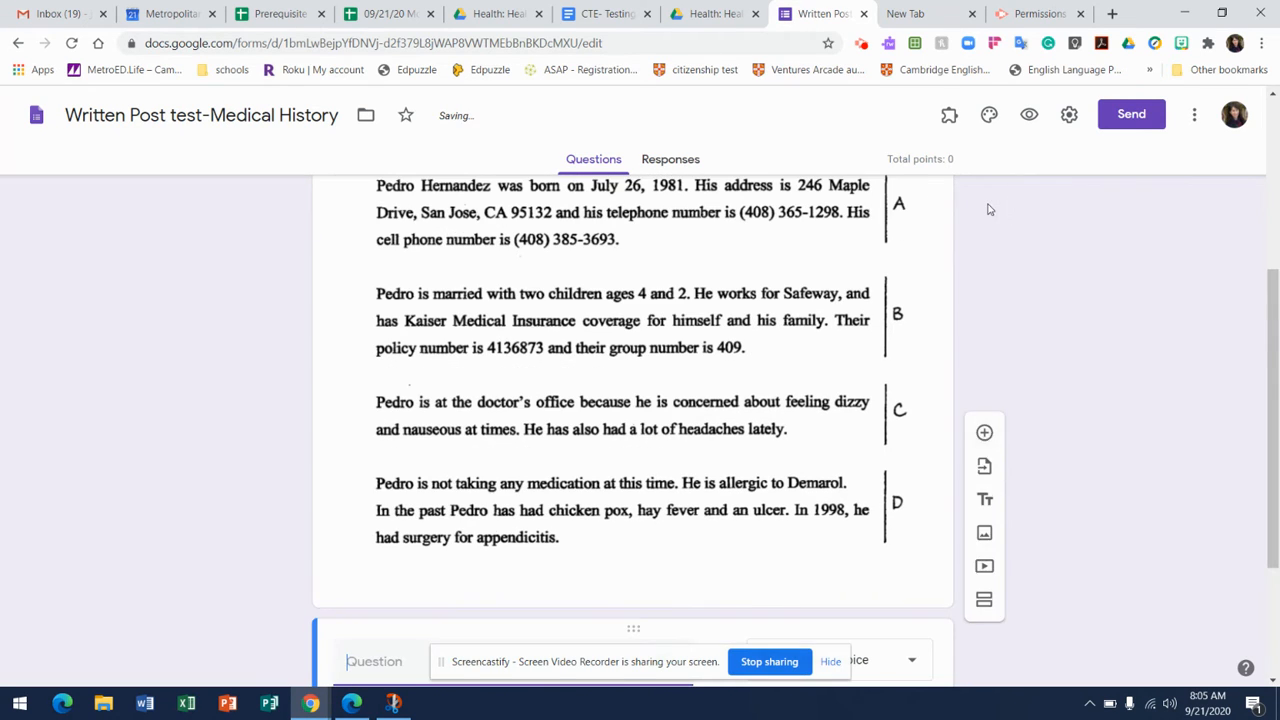
pyautogui.moveTo(1274, 319); pyautogui.dragTo(1277, 404)
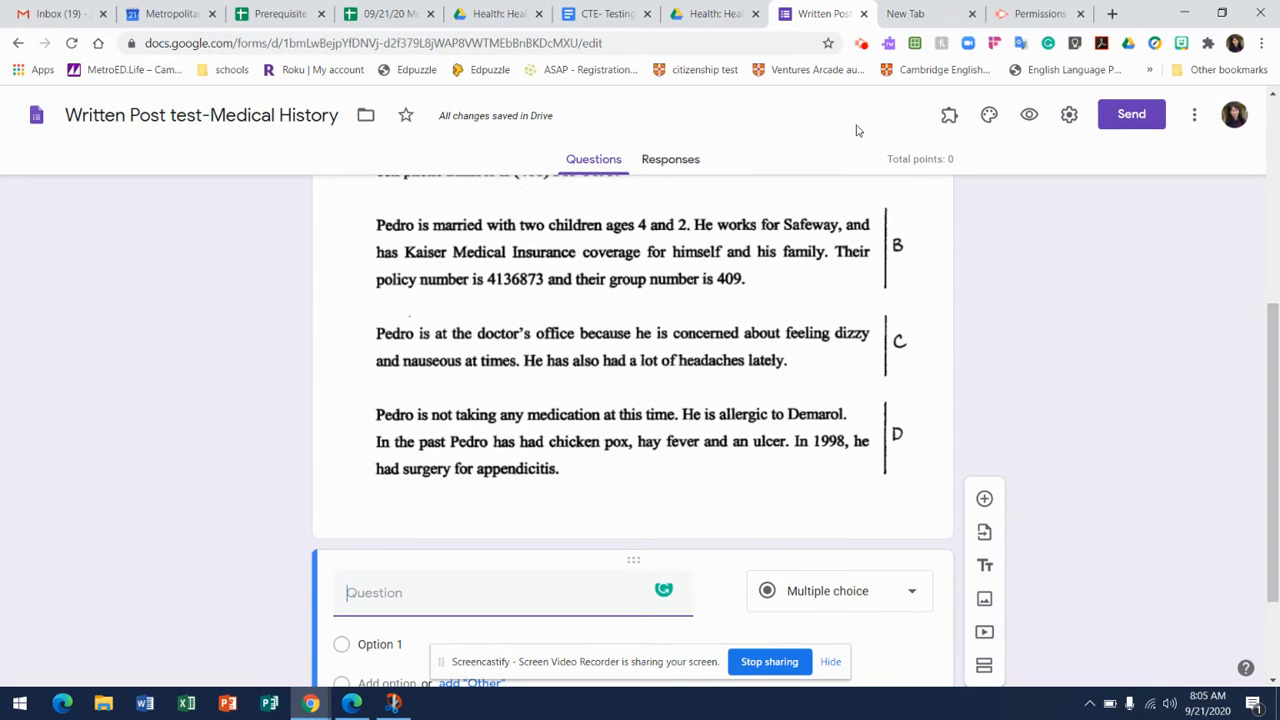
pyautogui.click(860, 45)
pyautogui.click(779, 232)
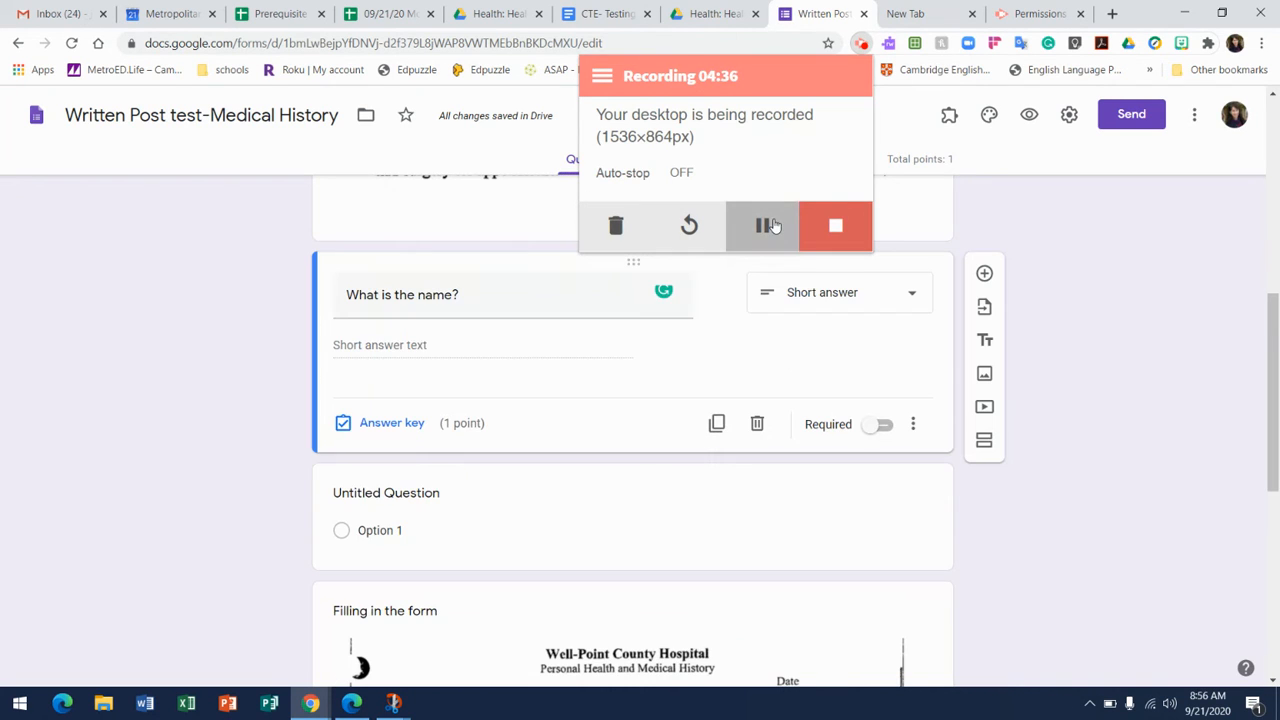
pyautogui.click(1114, 326)
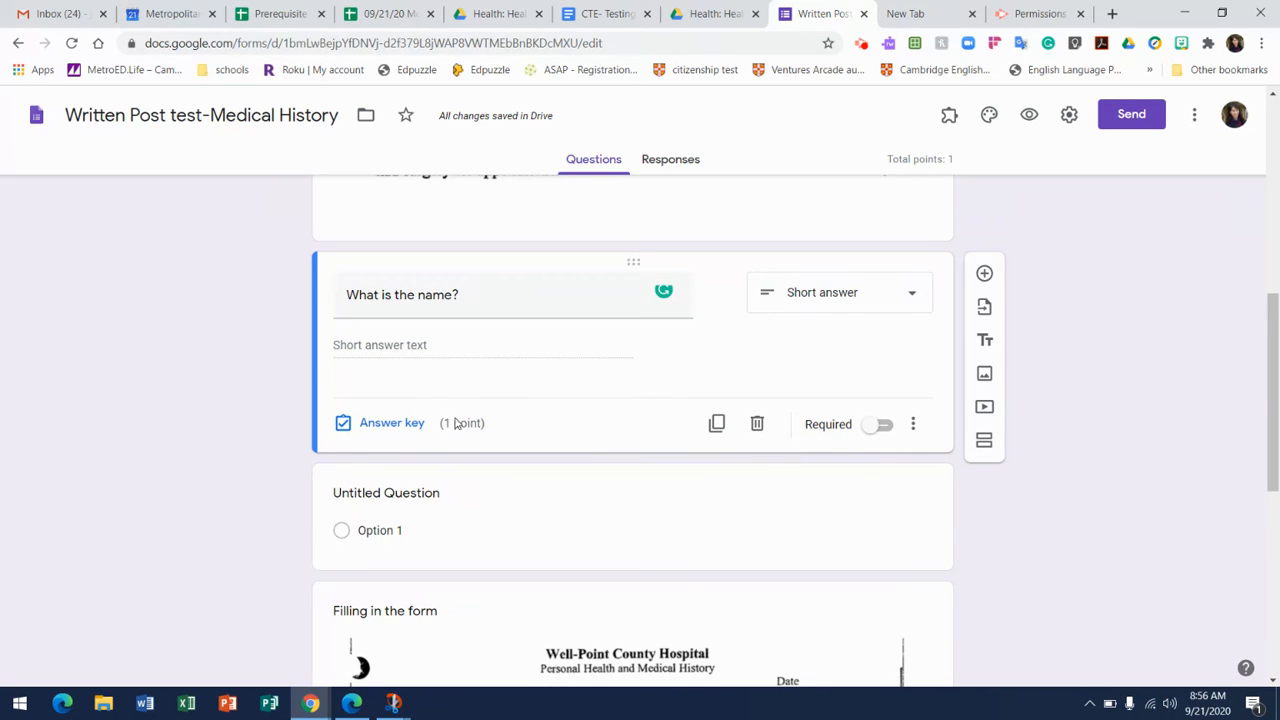
# Keep "What is the name?" as a short answer question and make it required.
pyautogui.click(912, 296)
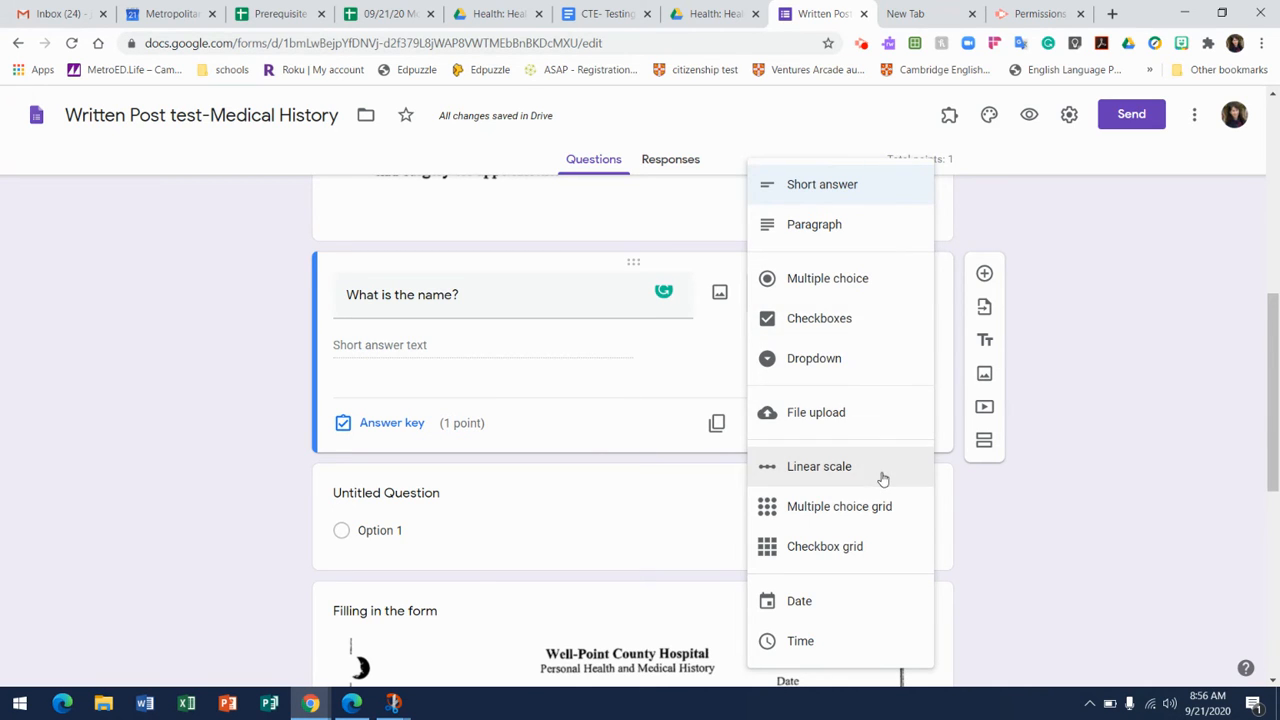
pyautogui.click(1006, 544)
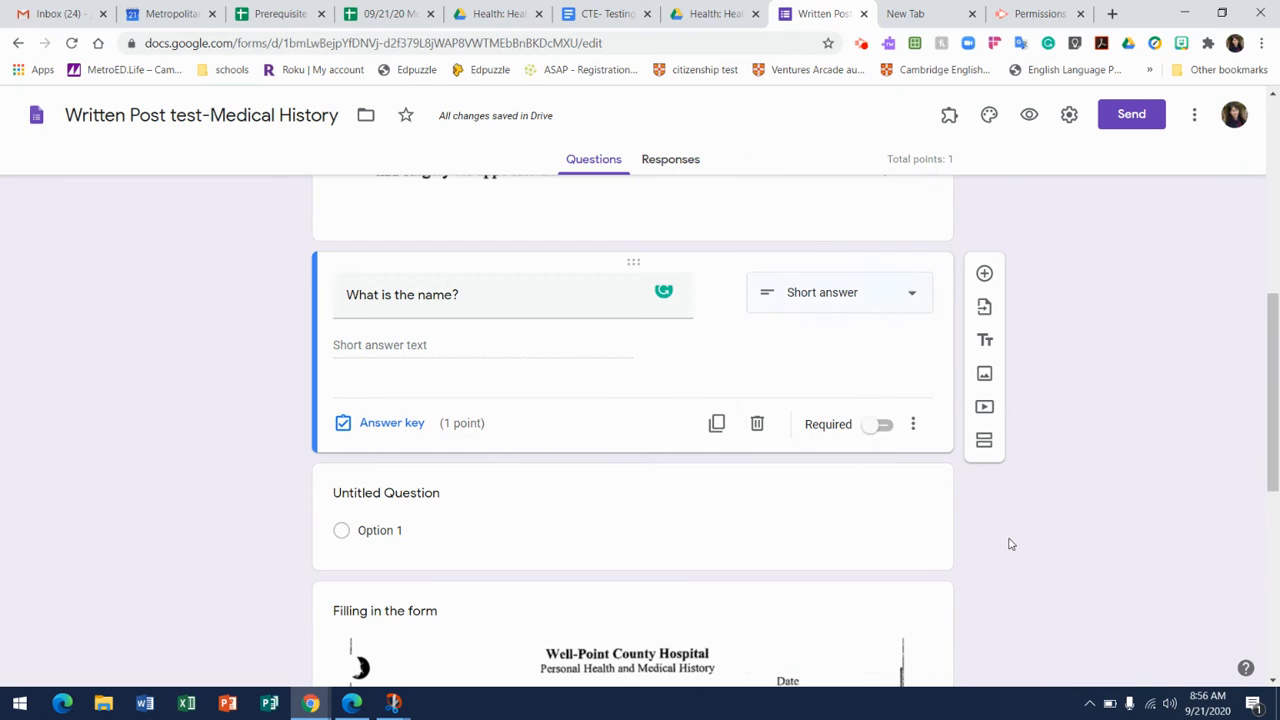
pyautogui.click(889, 428)
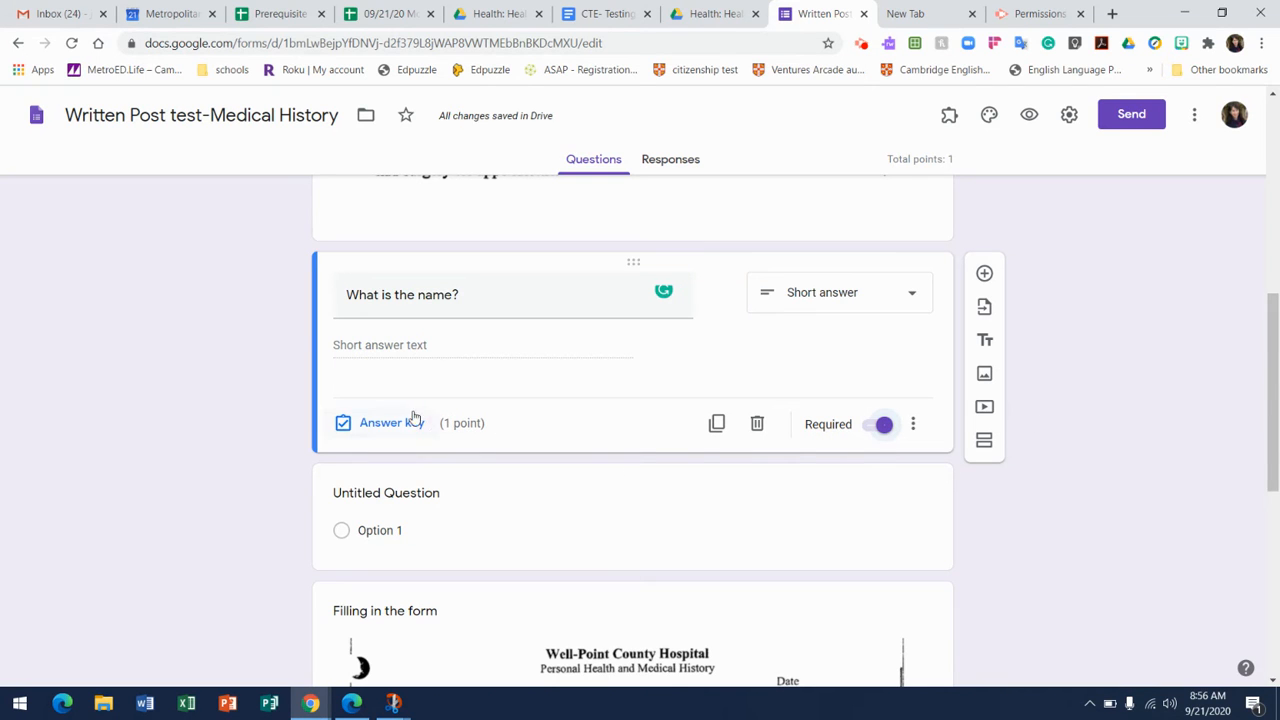
# Enter "What's the date?" as the first option of the untitled question.
pyautogui.click(650, 520)
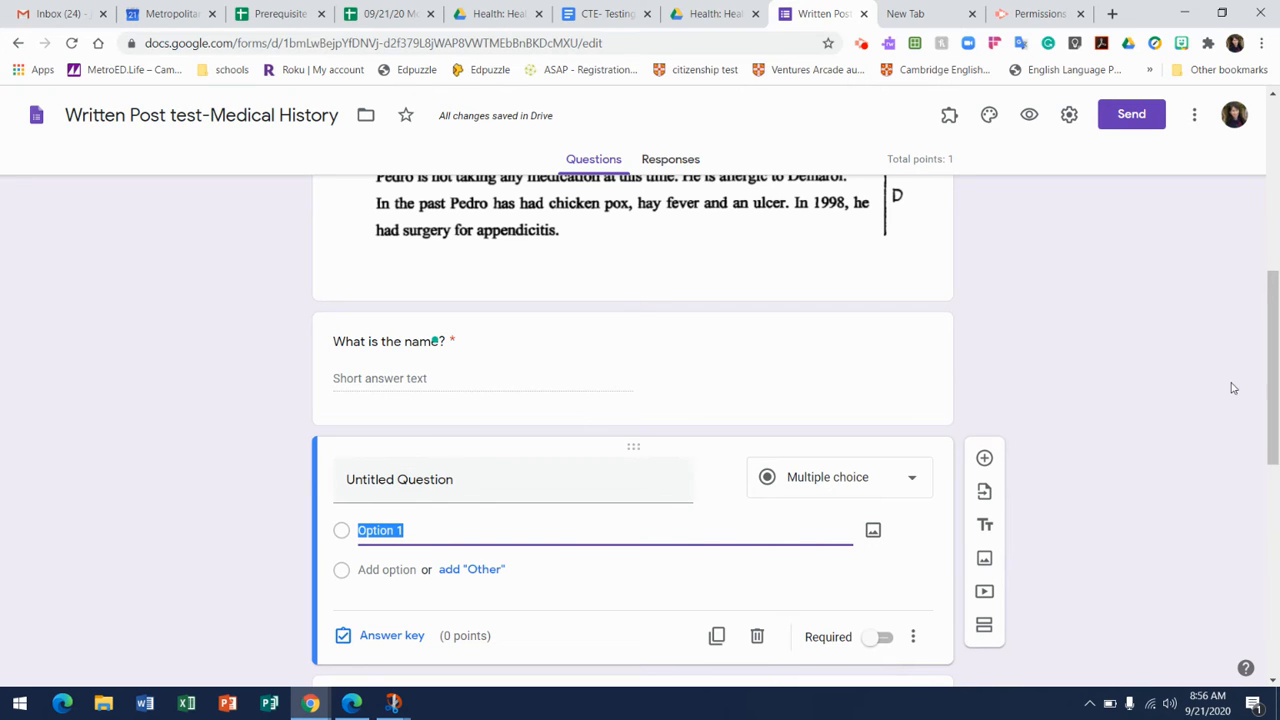
pyautogui.moveTo(1274, 395); pyautogui.dragTo(1272, 487)
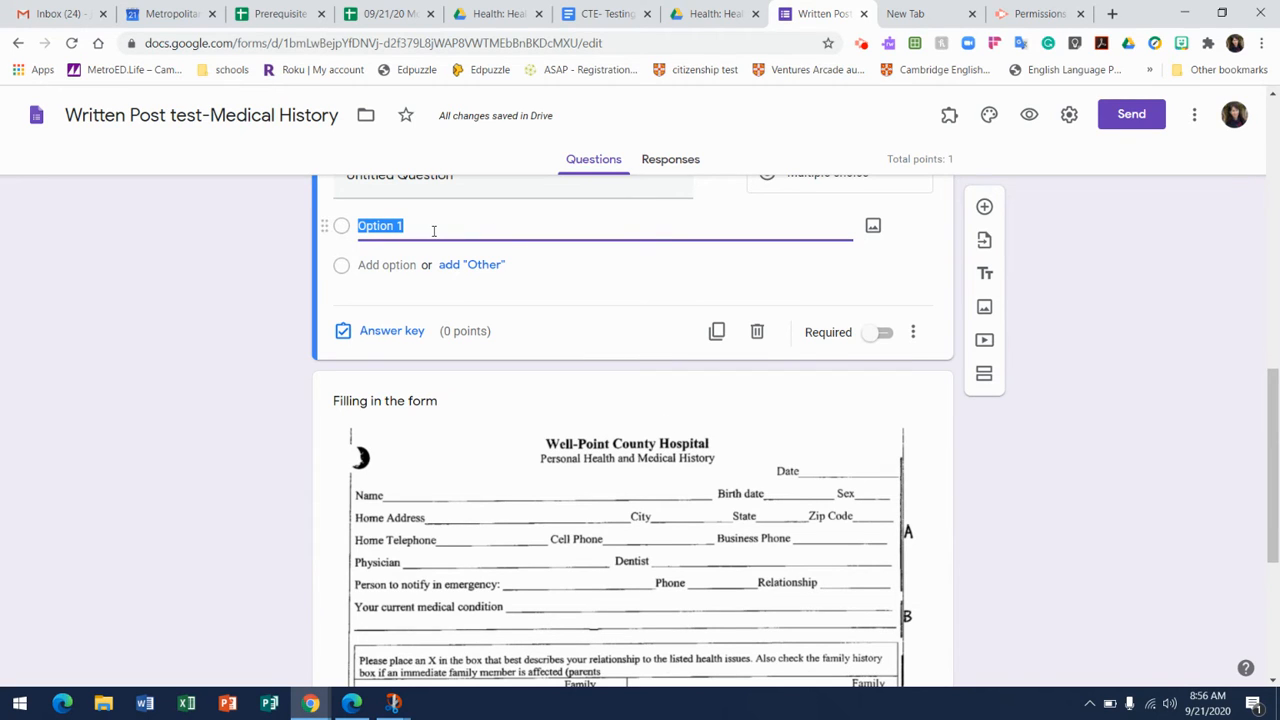
pyautogui.write('Wha')
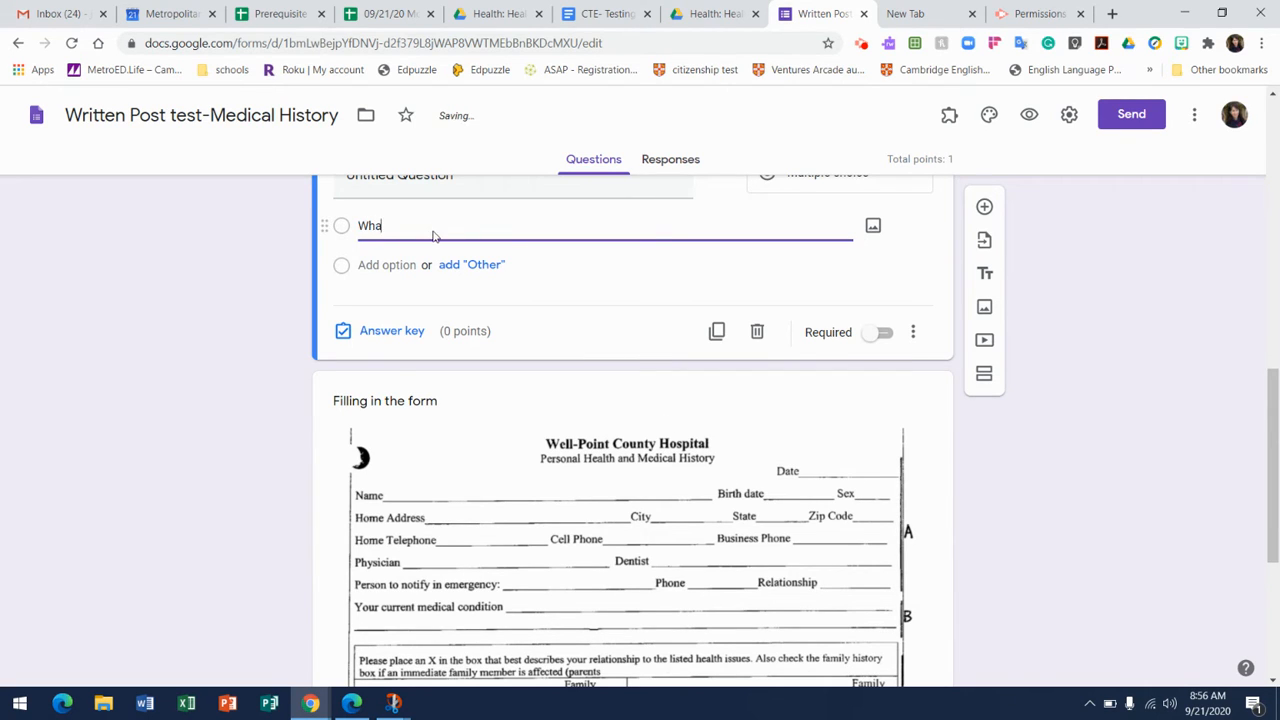
pyautogui.write("t's the date?")
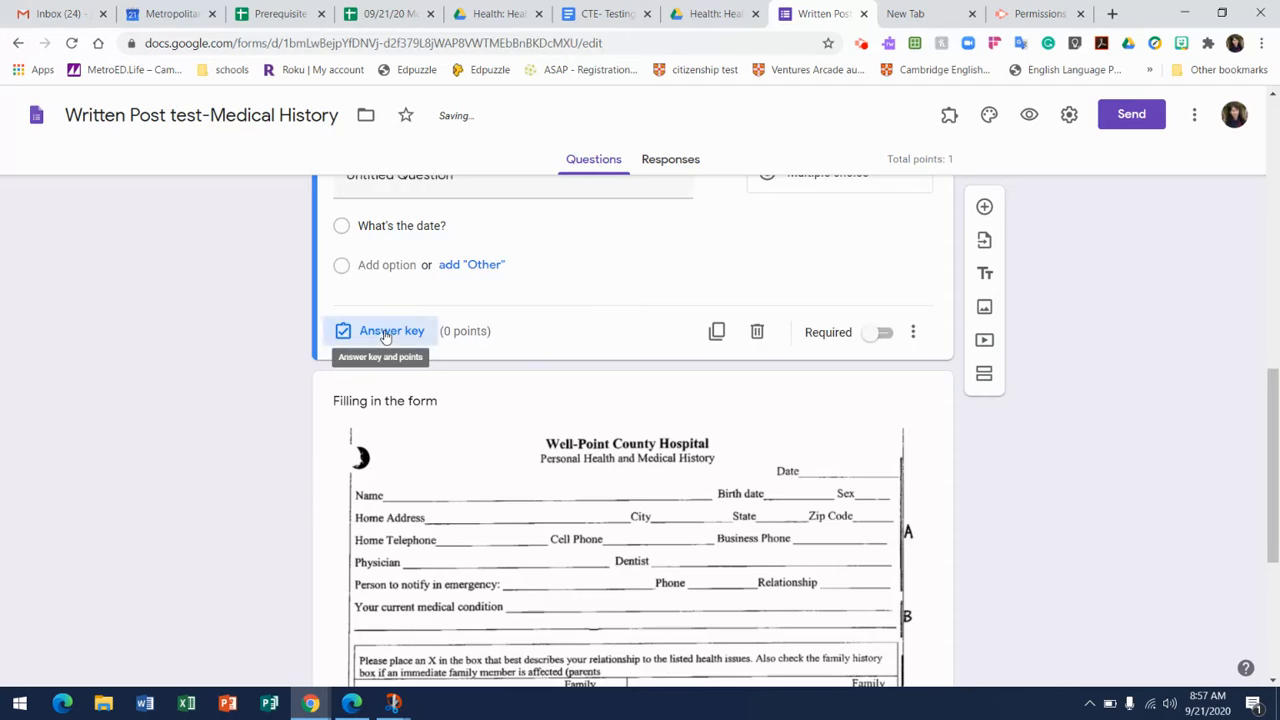
# Make the untitled question worth 1 point and mark it as required.
pyautogui.click(385, 334)
pyautogui.click(887, 224)
pyautogui.click(898, 354)
pyautogui.click(885, 334)
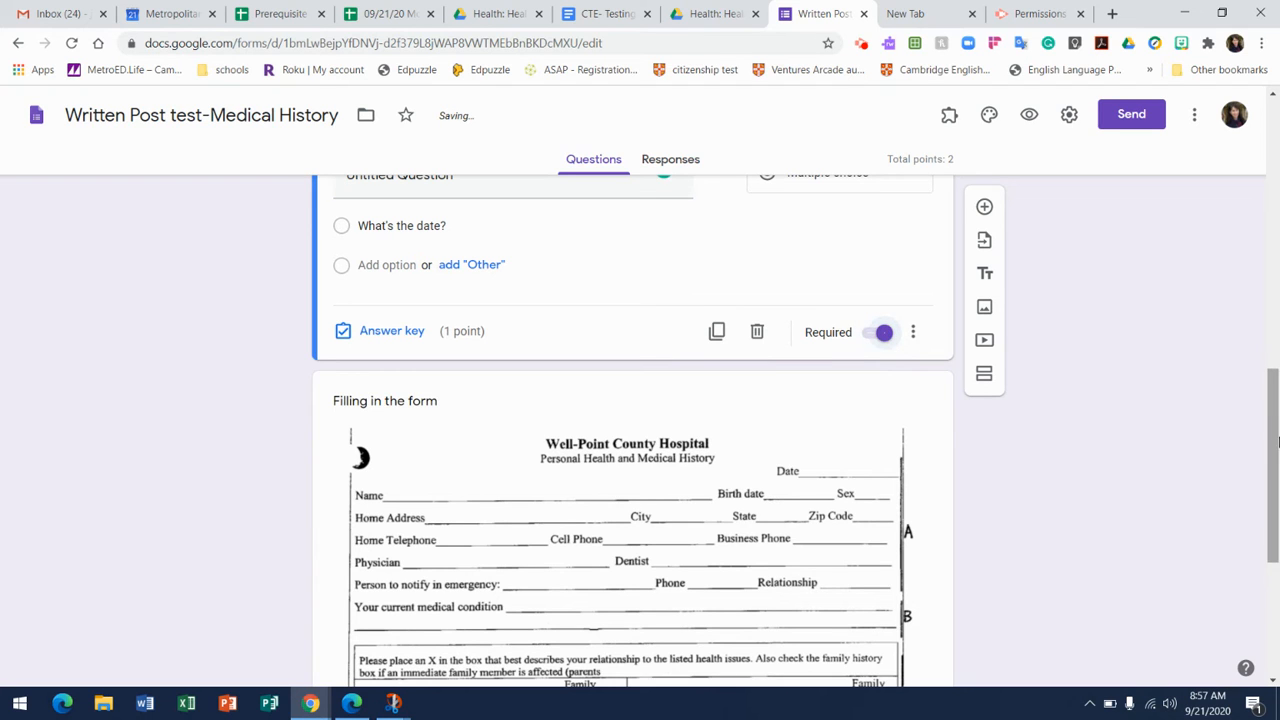
# Title the untitled question "What is … birthdate?", using the possessive form of the patient's first name.
pyautogui.moveTo(1273, 435); pyautogui.dragTo(1273, 122)
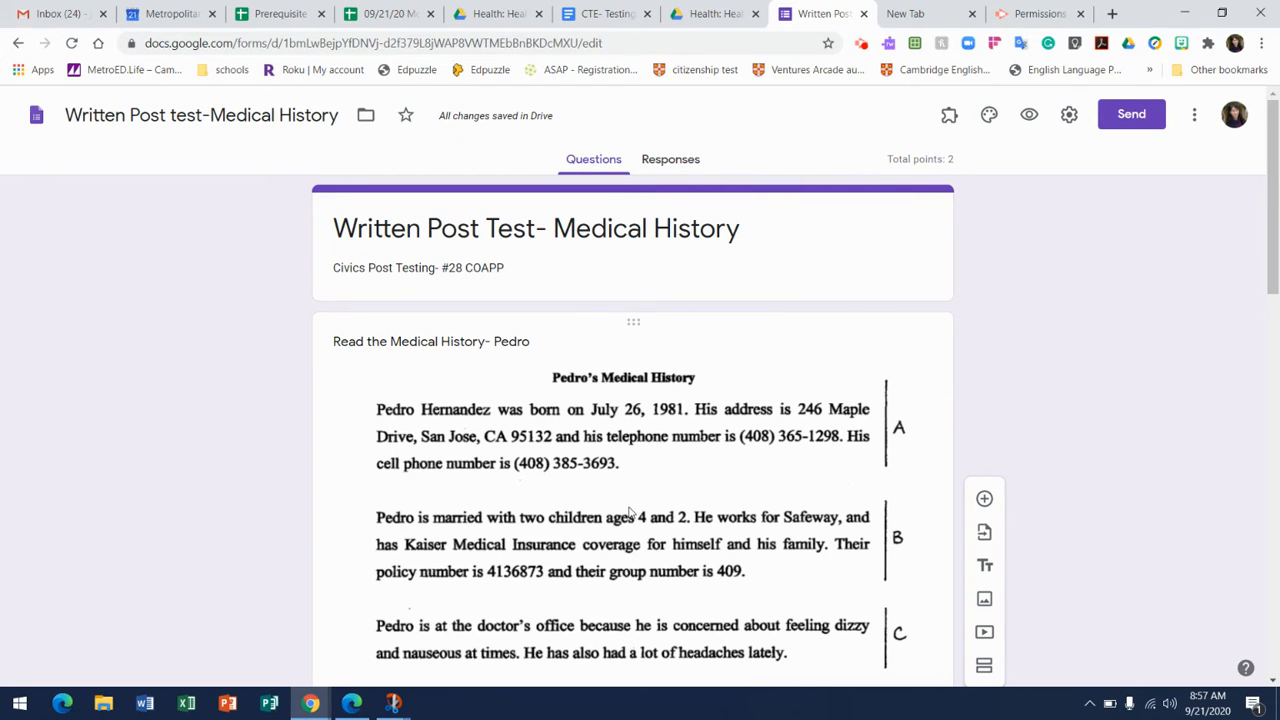
pyautogui.moveTo(1274, 254); pyautogui.dragTo(1262, 548)
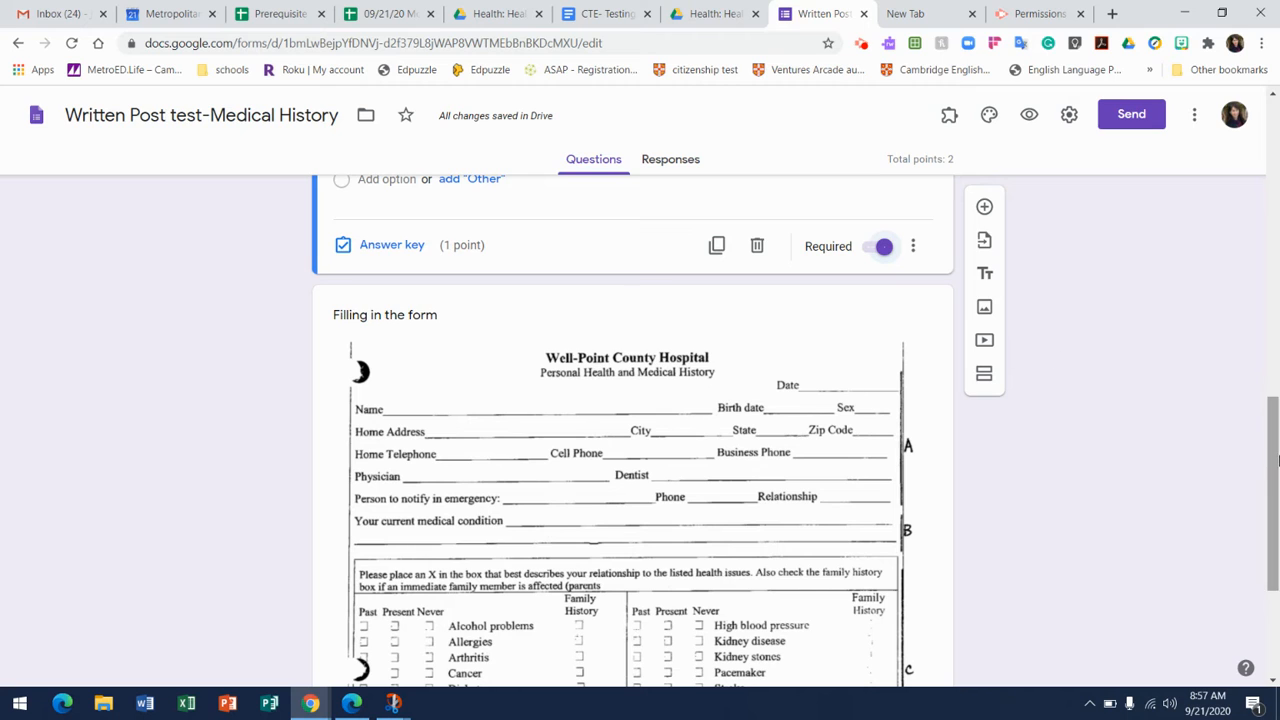
pyautogui.moveTo(1276, 452); pyautogui.dragTo(1276, 411)
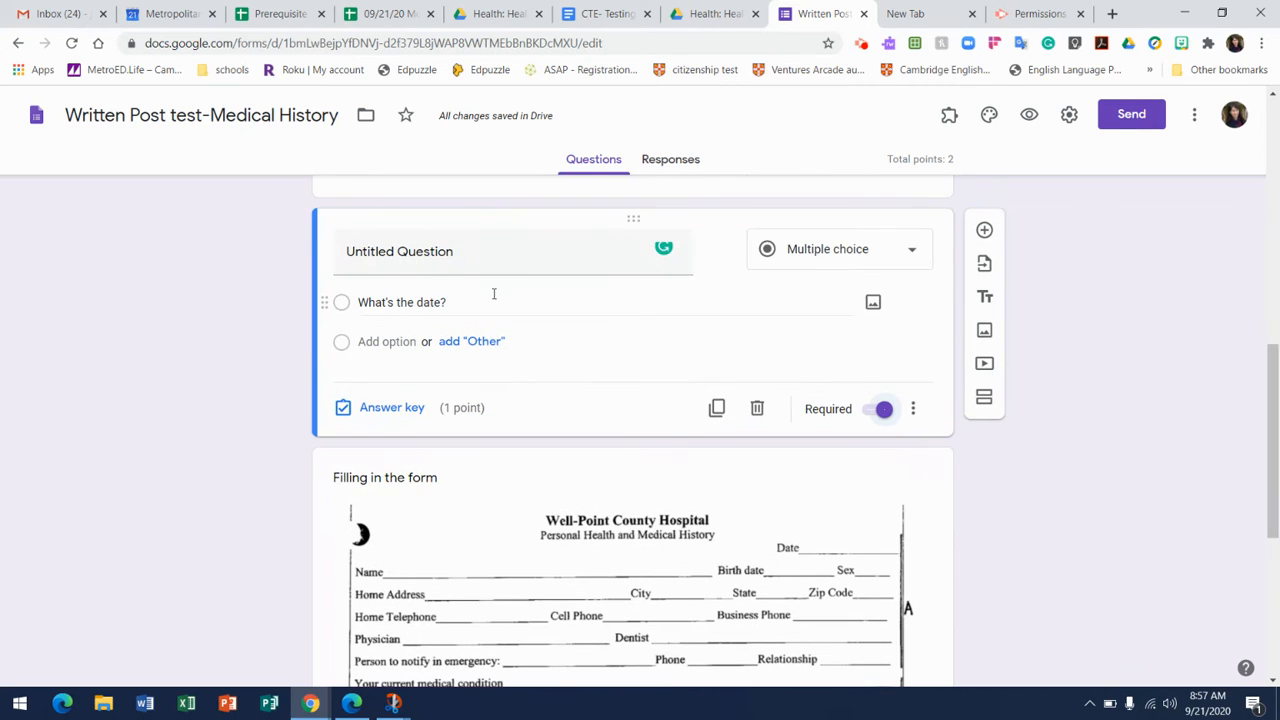
pyautogui.click(391, 263)
pyautogui.write('What is t')
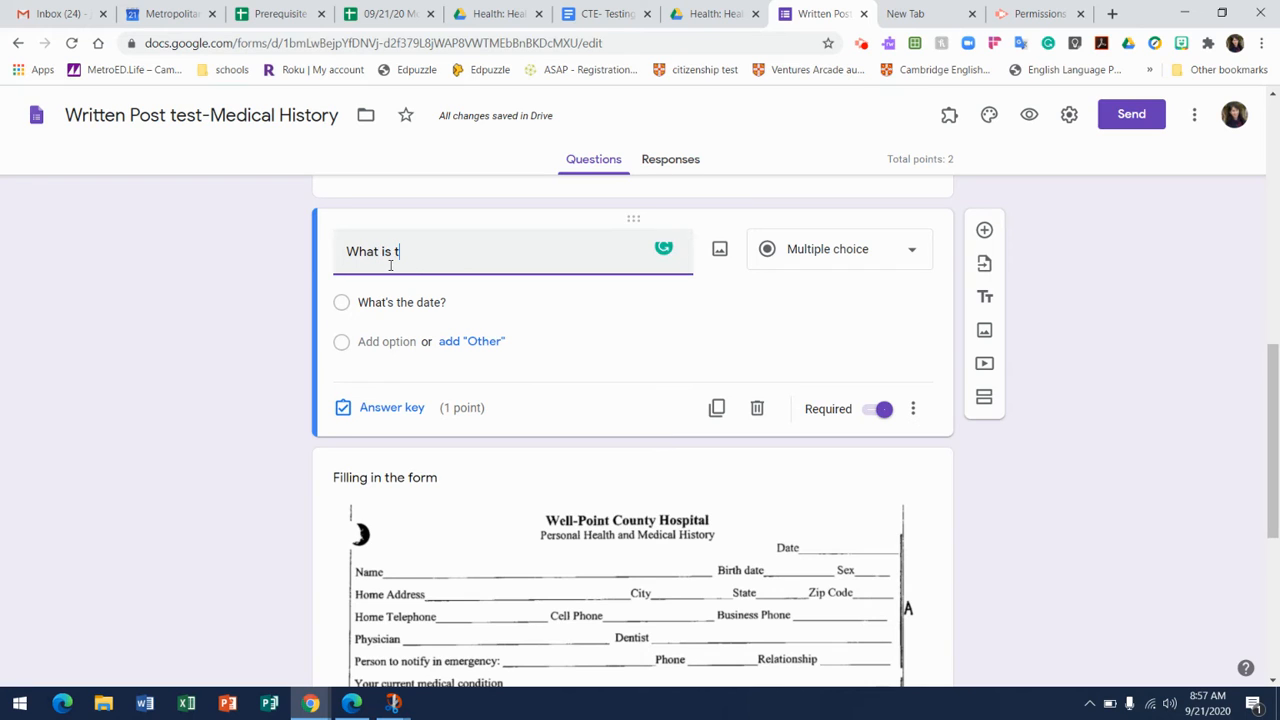
pyautogui.write('heir bir')
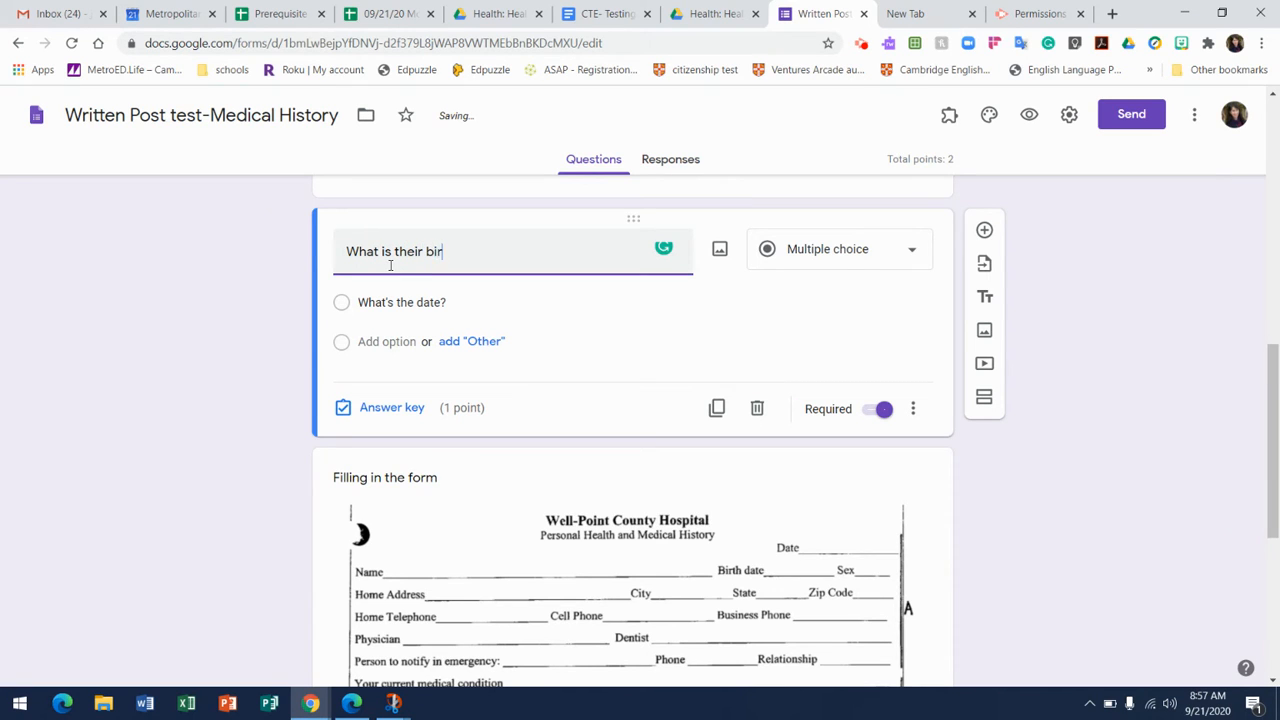
pyautogui.write('thdate?')
pyautogui.click(422, 251)
pyautogui.press('BackSpace')
pyautogui.press('BackSpace')
pyautogui.press('BackSpace')
pyautogui.press('BackSpace')
pyautogui.press('BackSpace')
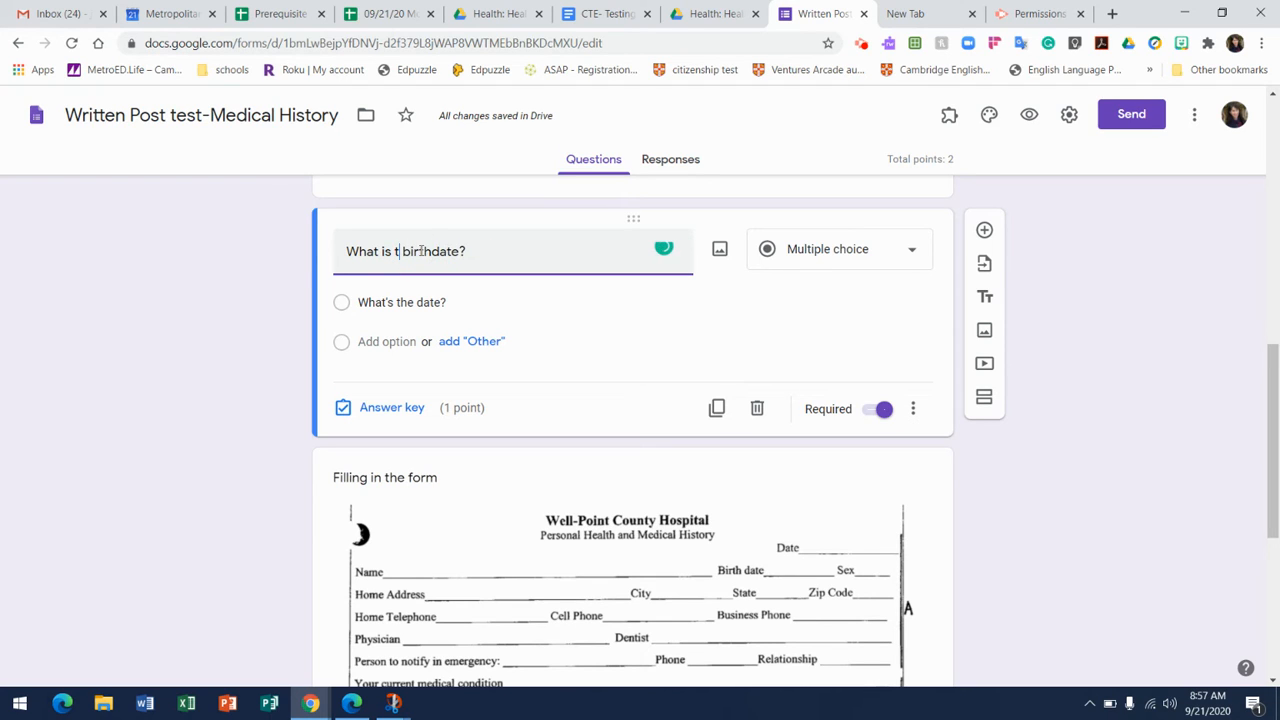
pyautogui.write("Pedro's")
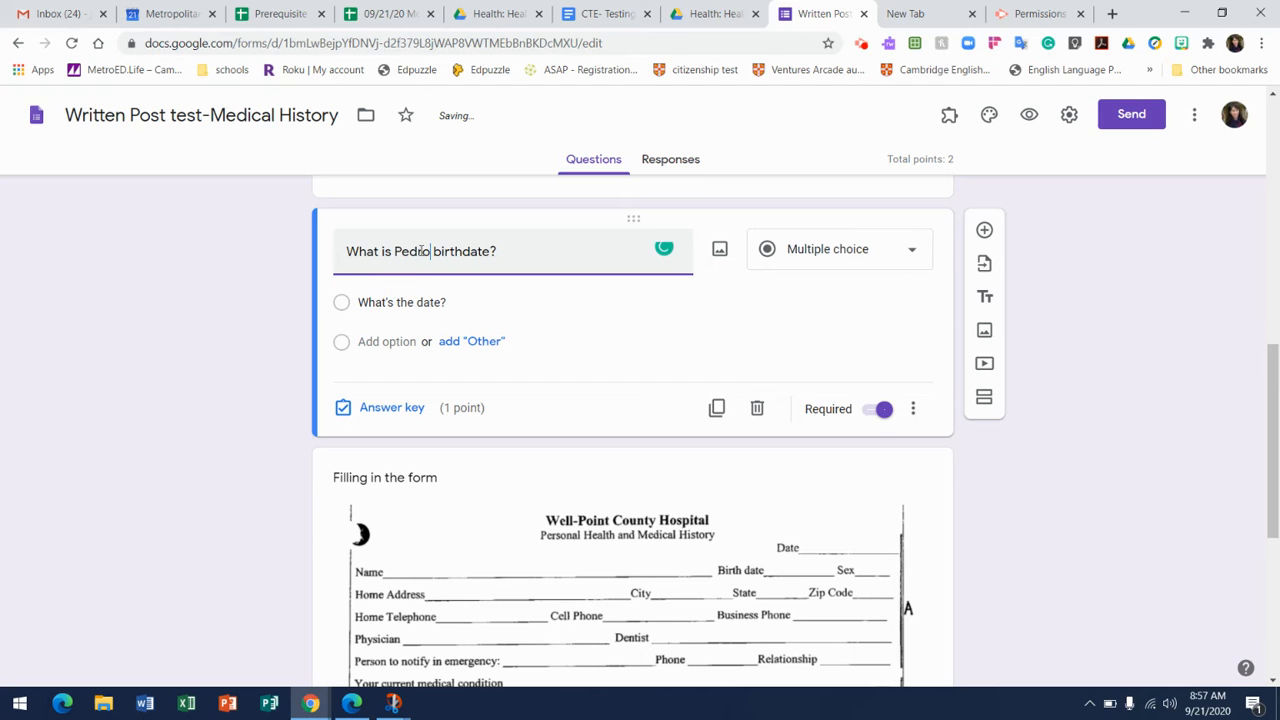
# Change the birthdate question to a short answer and keep it worth 1 point in its answer key.
pyautogui.click(754, 278)
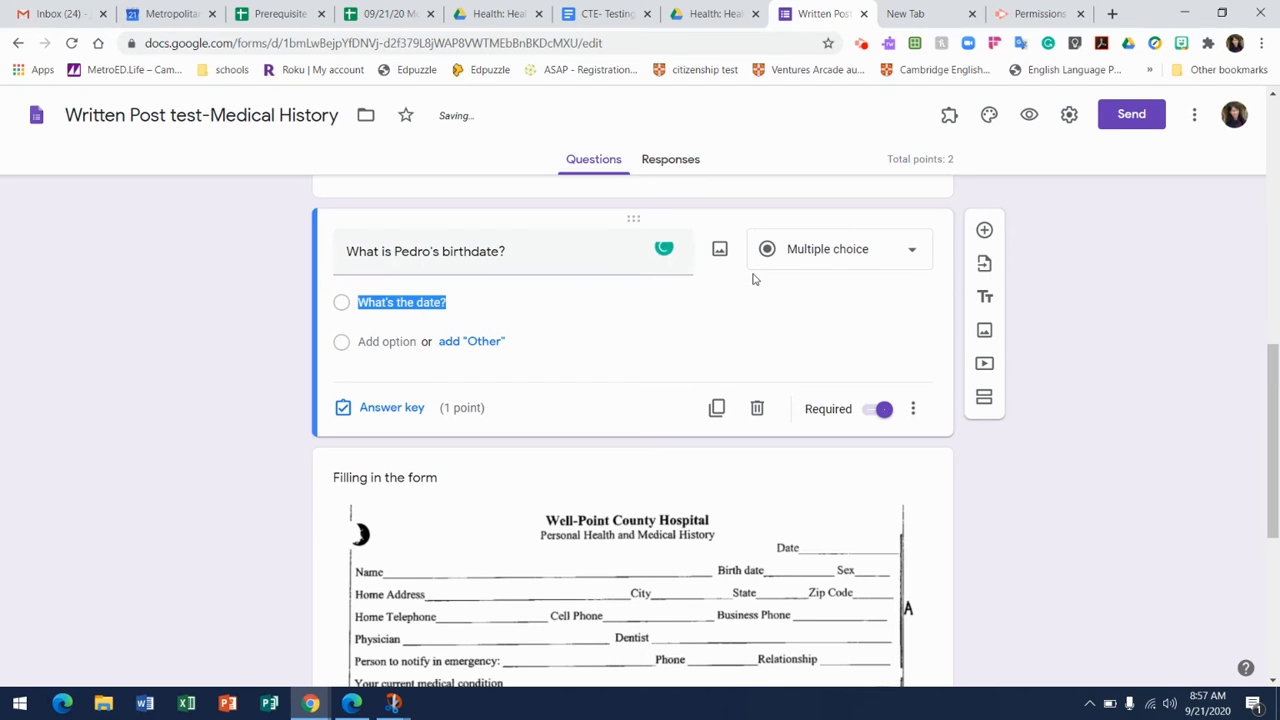
pyautogui.click(918, 251)
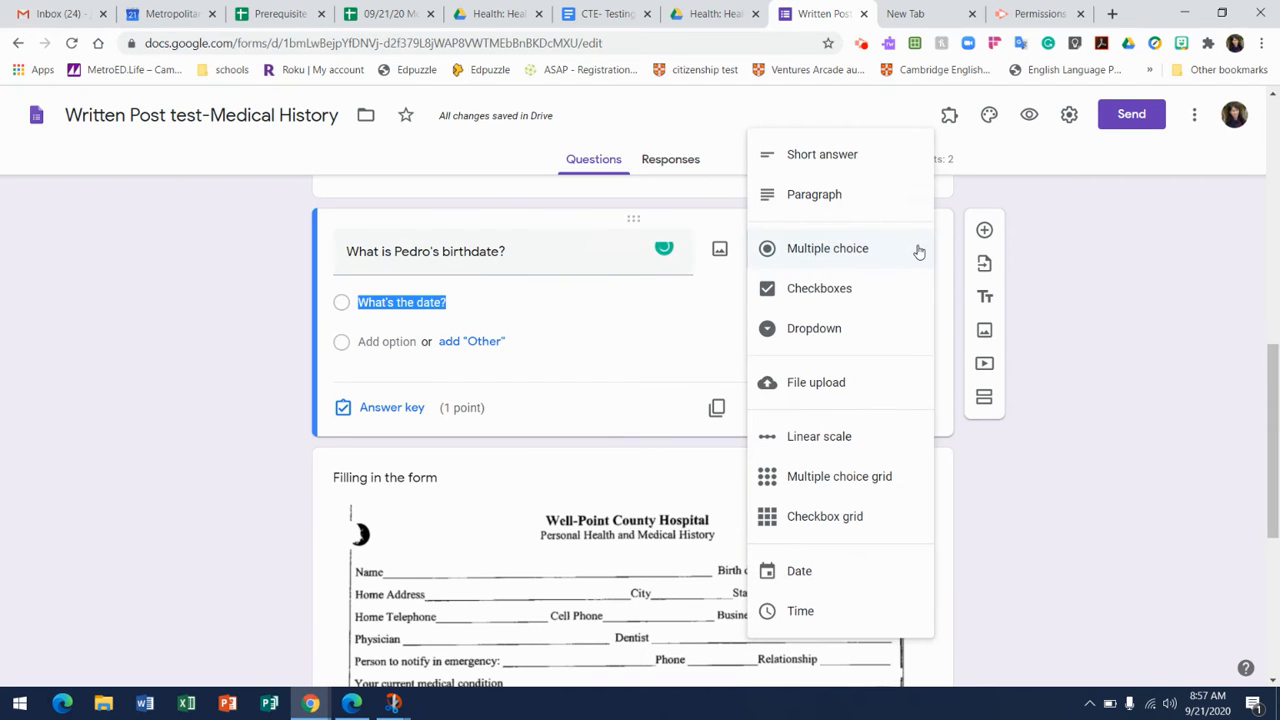
pyautogui.click(894, 158)
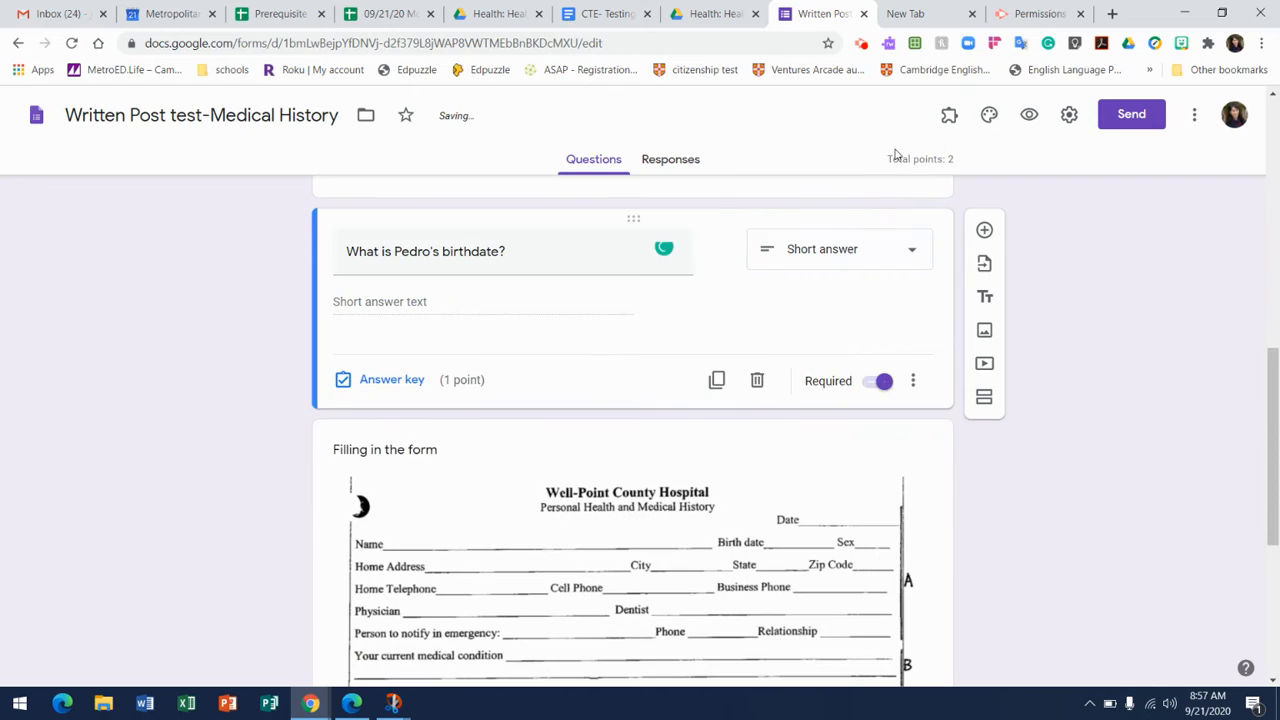
pyautogui.click(405, 384)
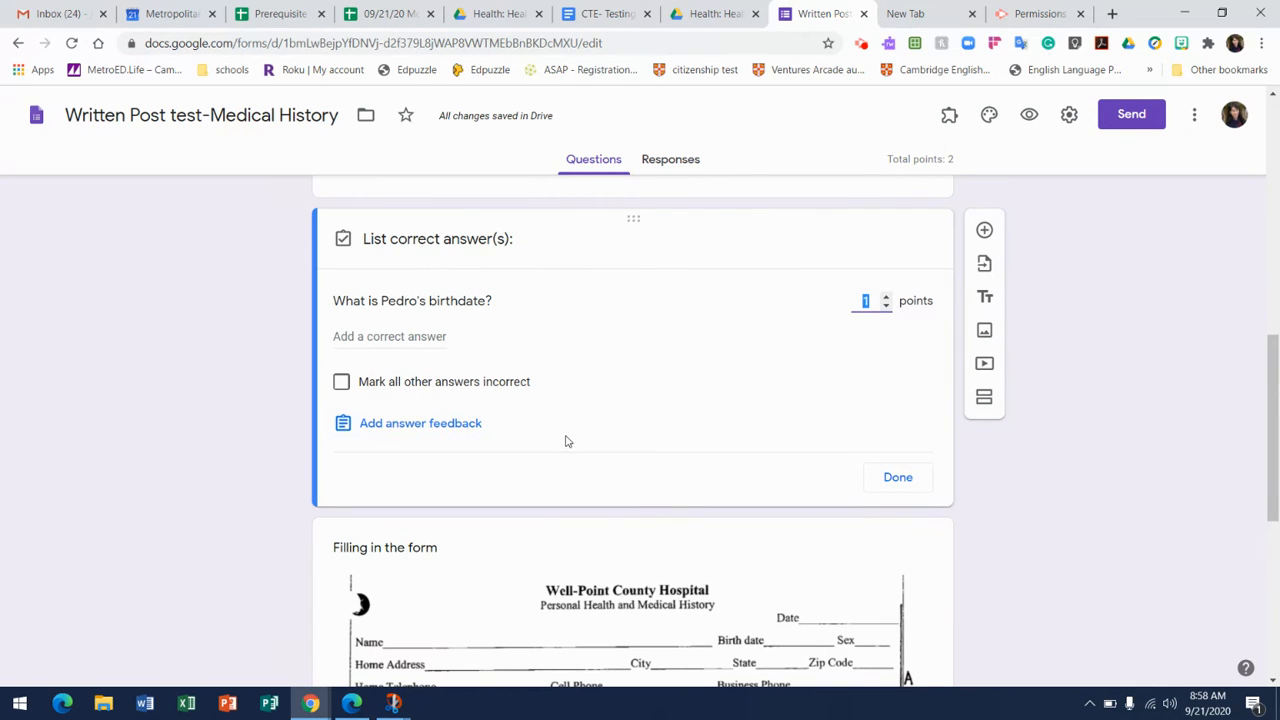
pyautogui.click(895, 479)
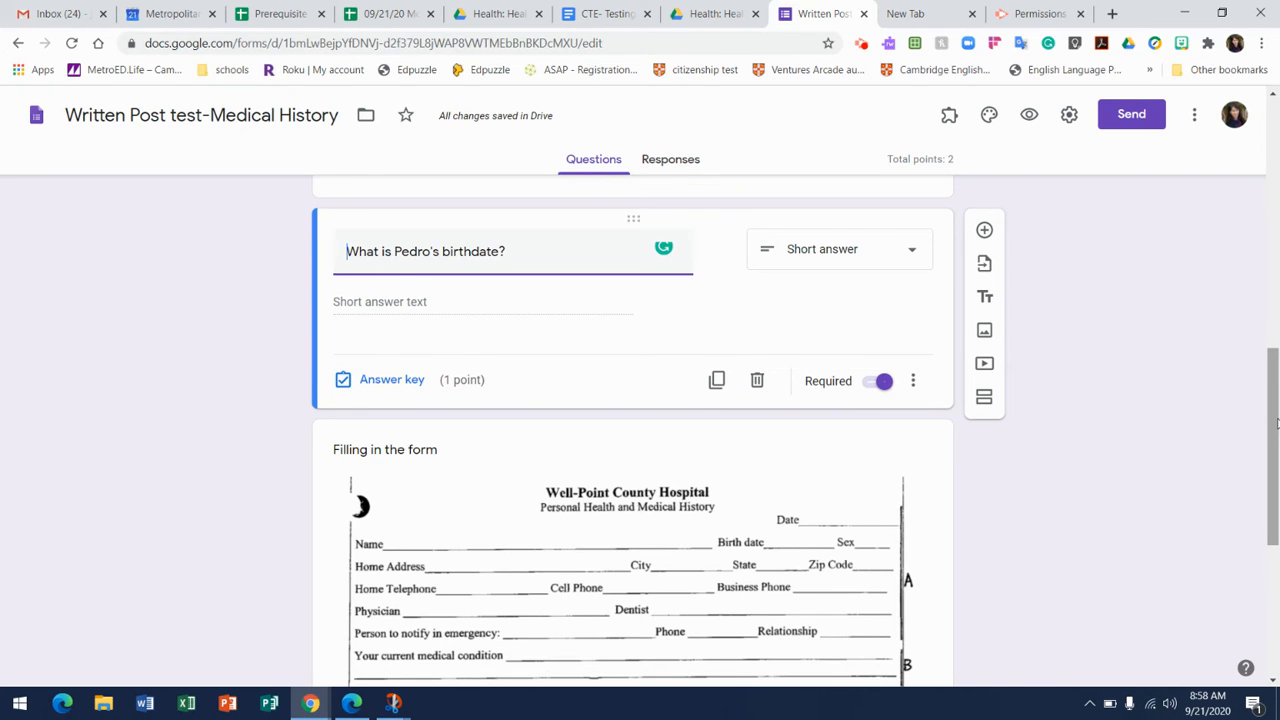
# Add another question between the birthdate question and the "Filling in the form" image.
pyautogui.moveTo(1276, 424); pyautogui.dragTo(1268, 473)
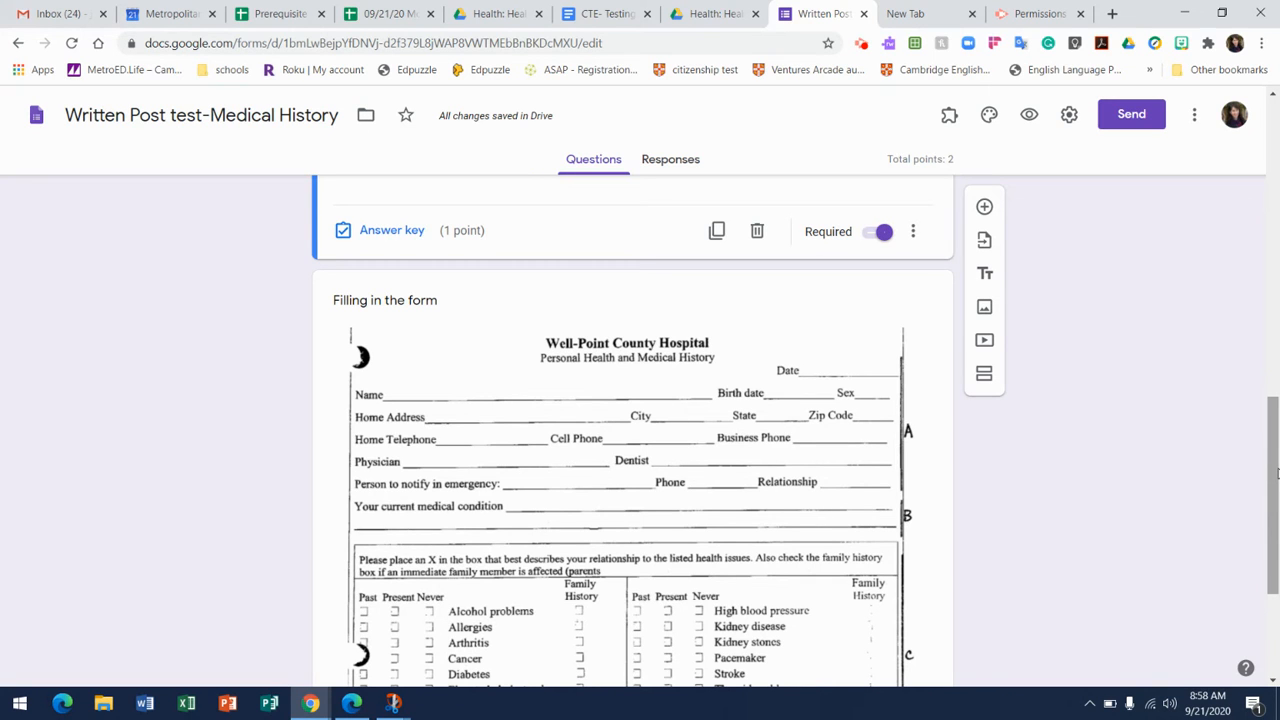
pyautogui.moveTo(1277, 472); pyautogui.dragTo(1278, 605)
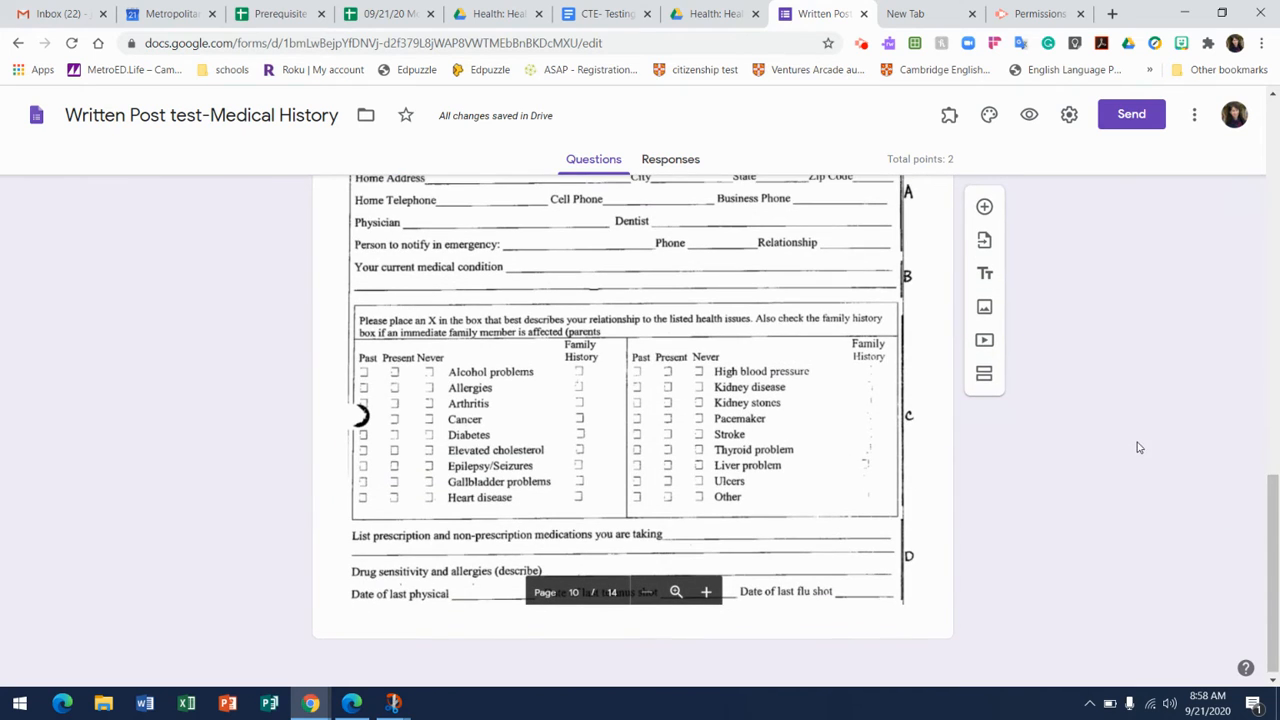
pyautogui.click(985, 208)
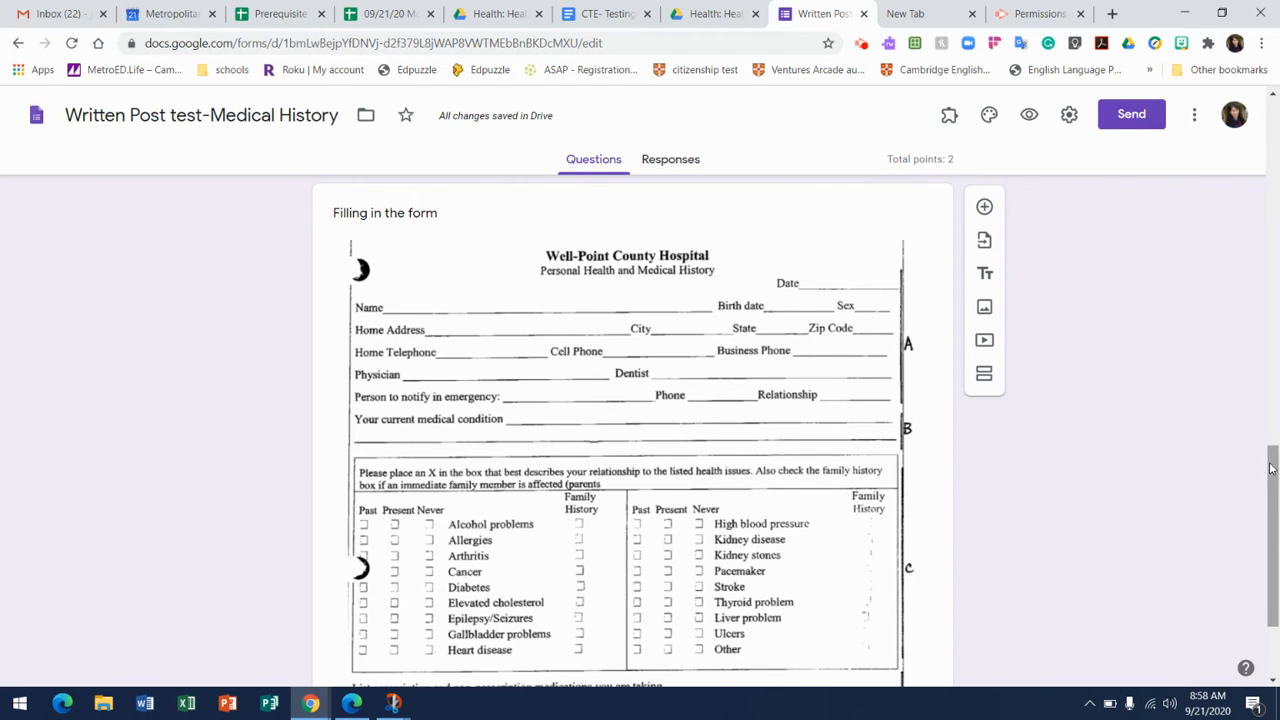
pyautogui.moveTo(1274, 470); pyautogui.dragTo(1276, 412)
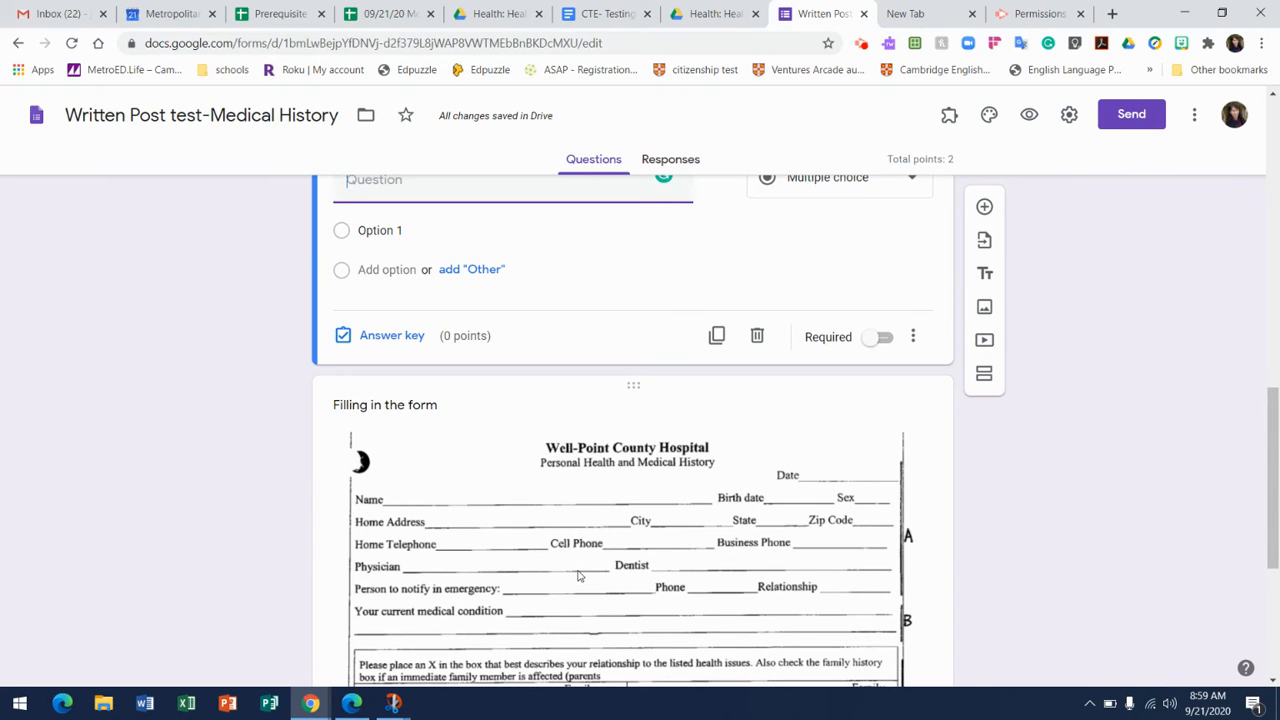
# Title the new question "What is … Phone NUmber?", using the possessive form of the patient's first name.
pyautogui.click(406, 180)
pyautogui.write('What is Pedr')
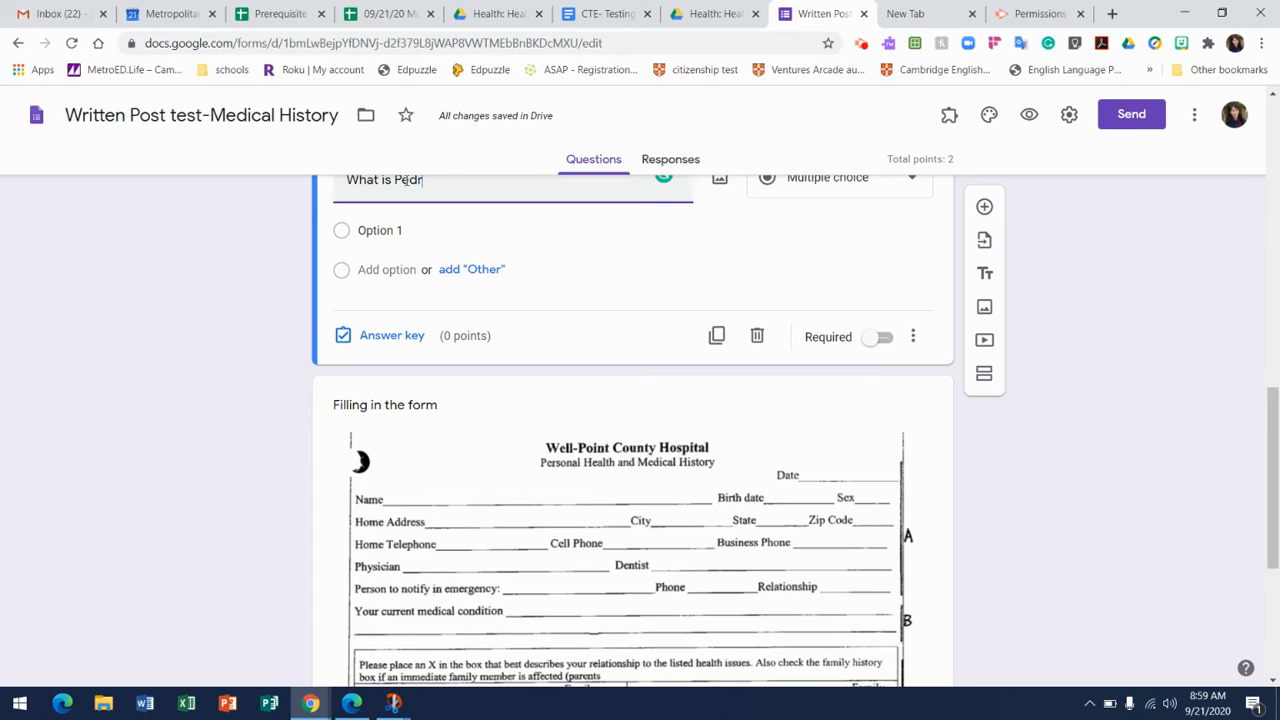
pyautogui.write("o's Phone NUmber?")
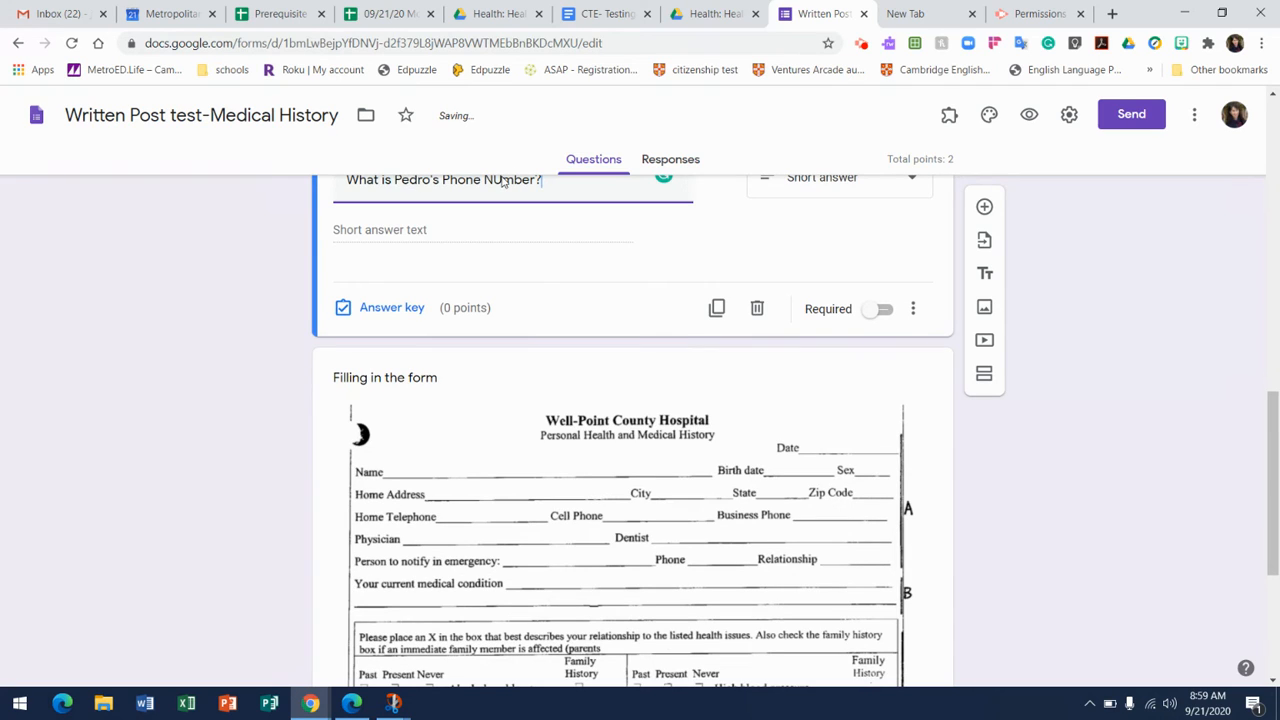
# Correct the capitalization in the phone question's title so it ends in "Phone Number?".
pyautogui.tripleClick(503, 179)
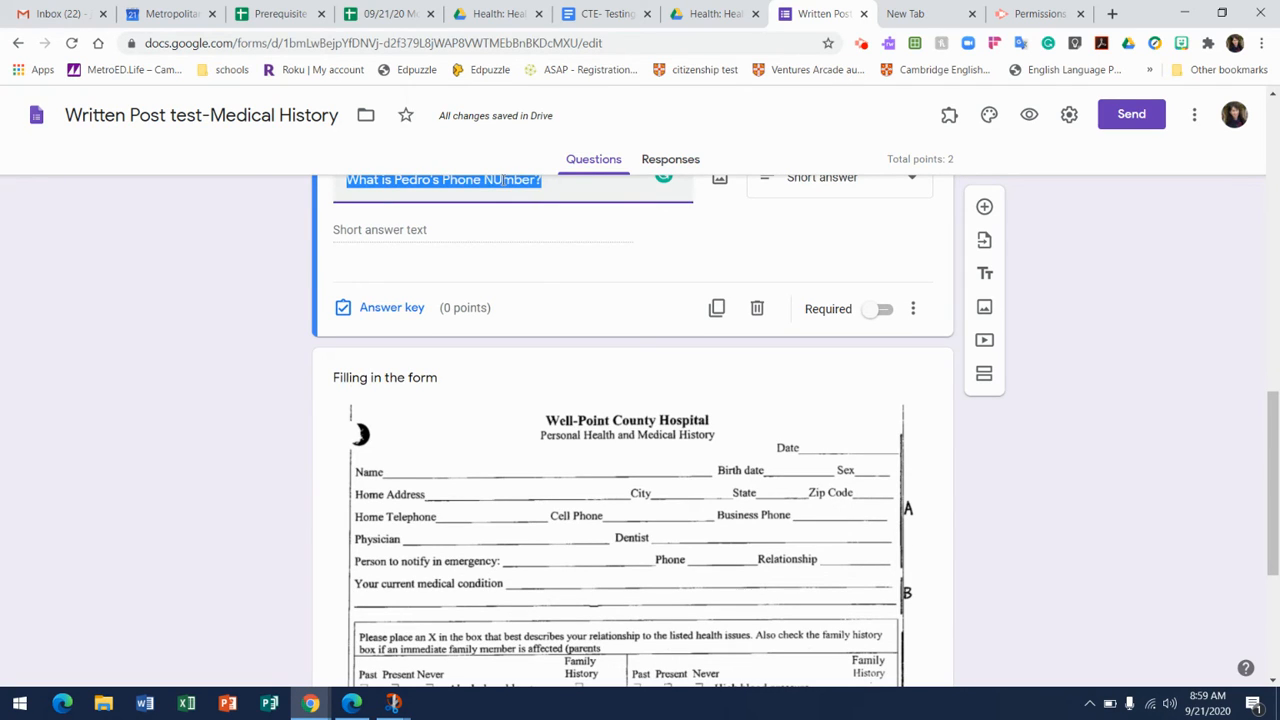
pyautogui.click(503, 179)
pyautogui.press('BackSpace')
pyautogui.write('u')
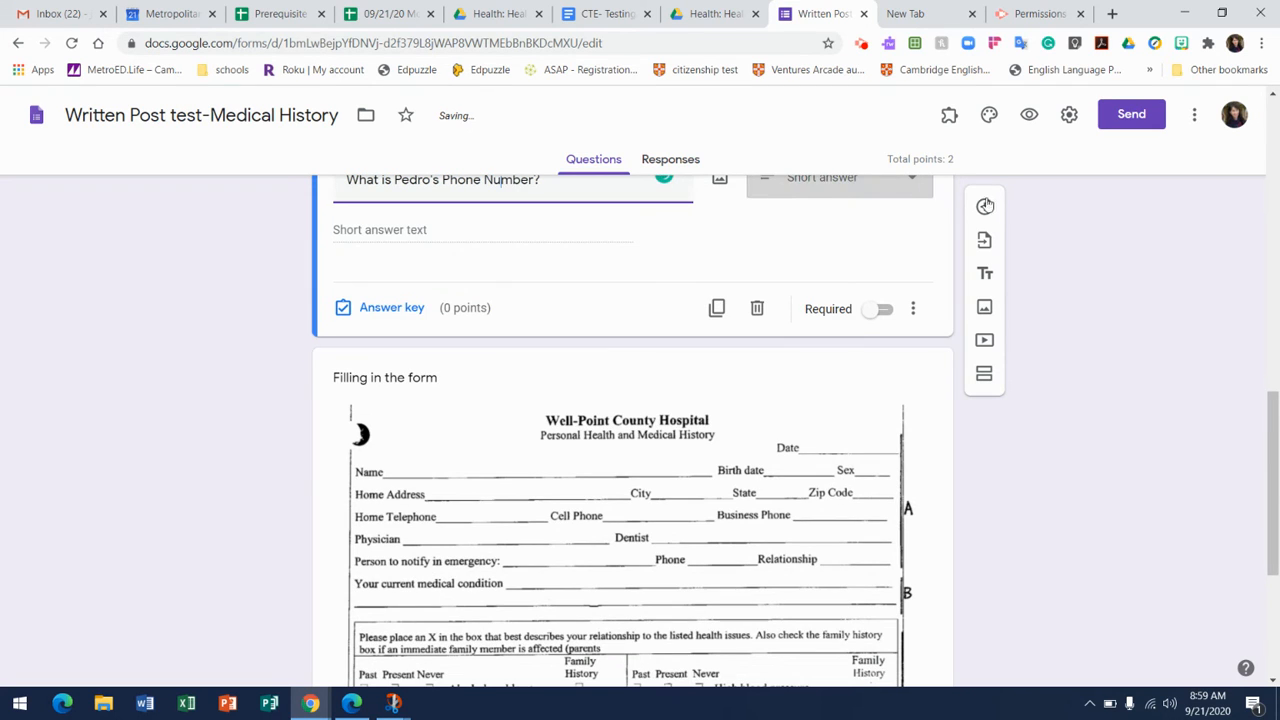
# Make the phone number question worth 1 point in its answer key and mark it as required.
pyautogui.click(407, 316)
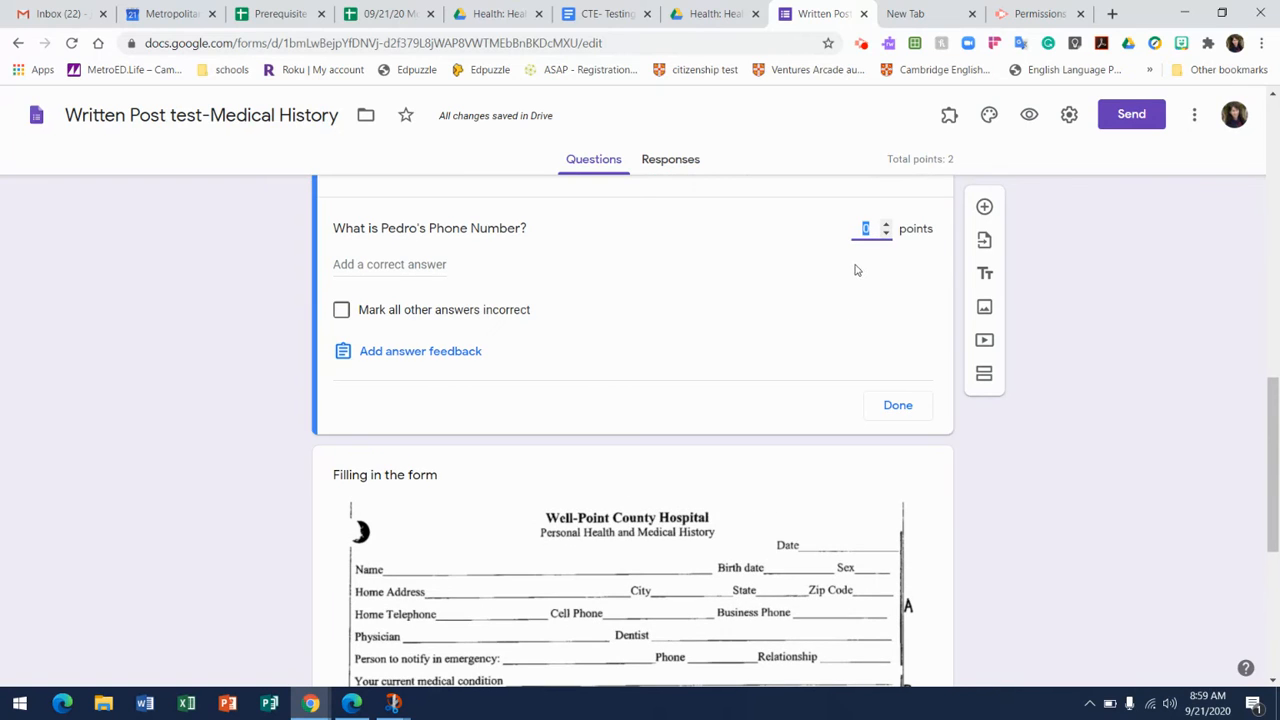
pyautogui.click(886, 225)
pyautogui.click(897, 410)
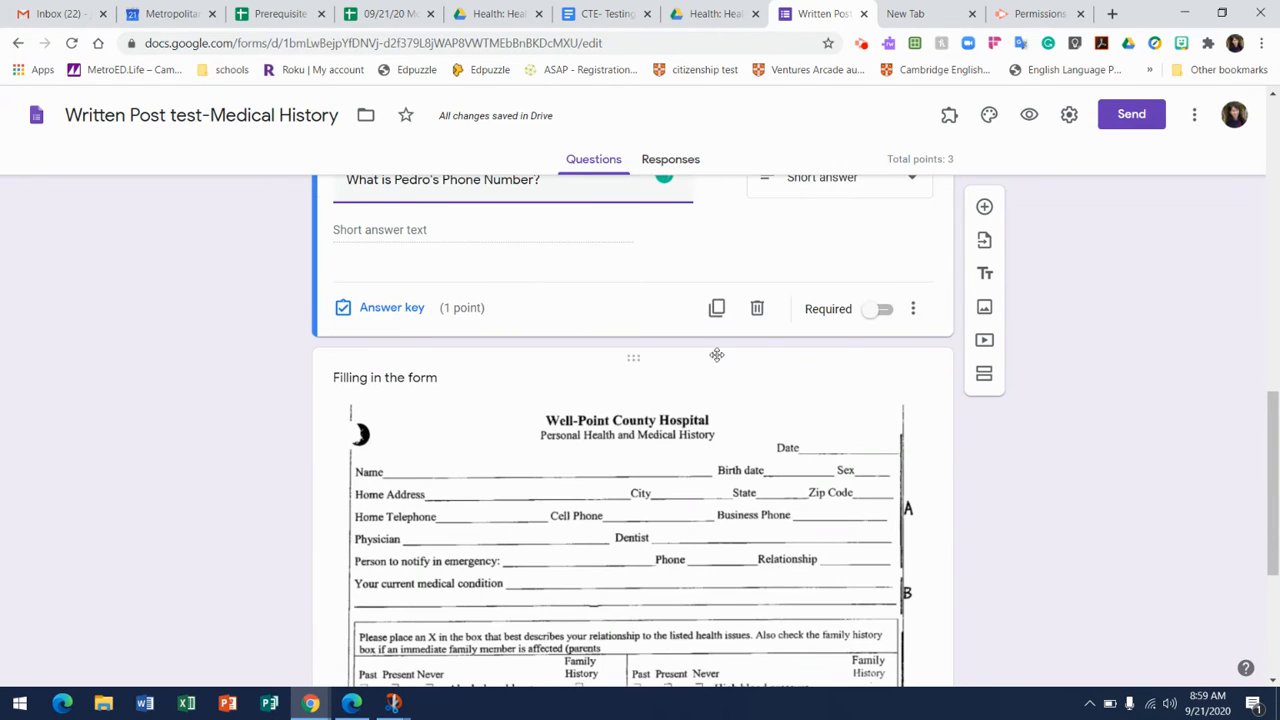
pyautogui.click(886, 311)
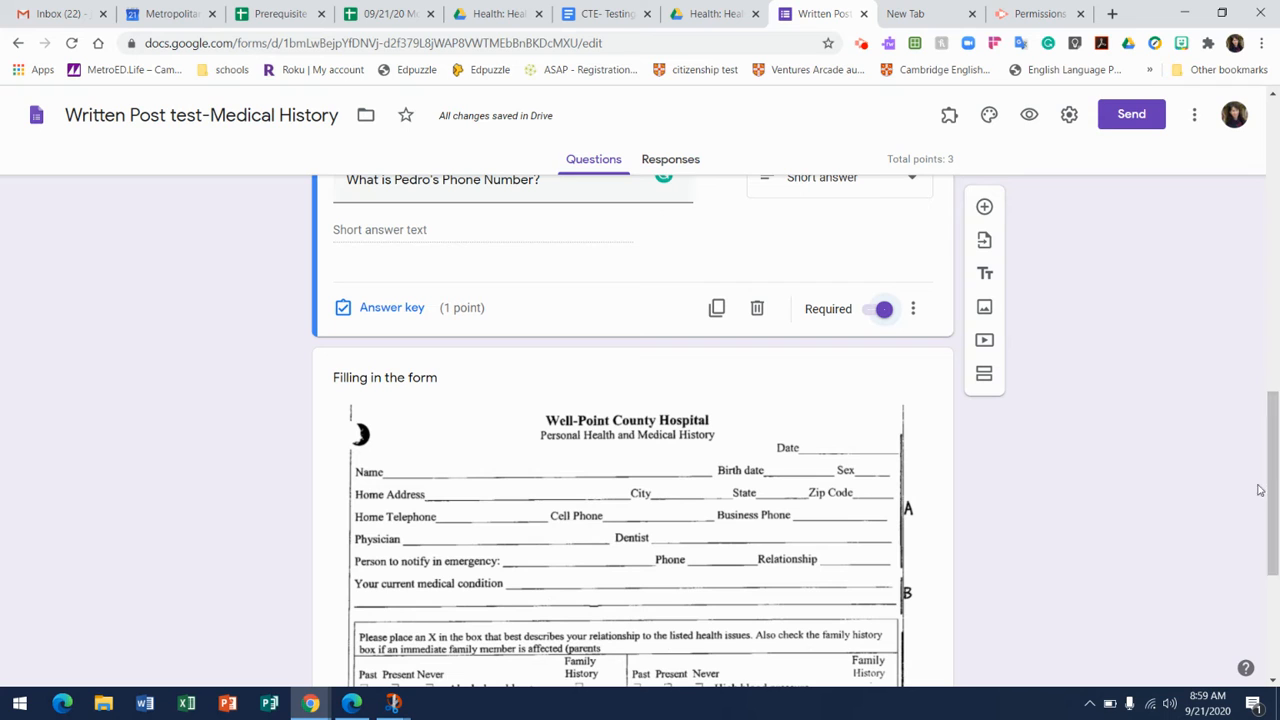
# Add a question between the phone number question and the "Filling in the form" image, titled "What is your current medical condition?".
pyautogui.moveTo(1274, 470)
pyautogui.mouseDown()
pyautogui.moveTo(1273, 483)
pyautogui.moveTo(1275, 453)
pyautogui.mouseUp()
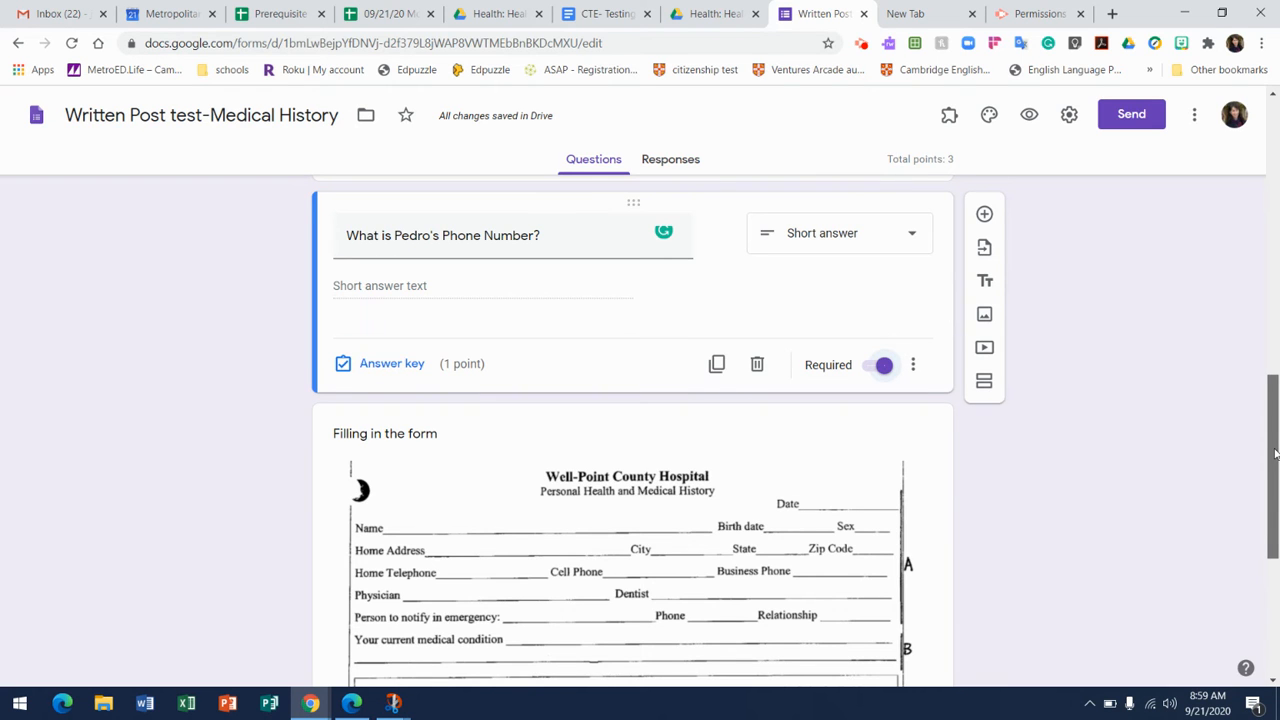
pyautogui.moveTo(1275, 453)
pyautogui.mouseDown()
pyautogui.moveTo(1275, 570)
pyautogui.moveTo(1276, 200)
pyautogui.moveTo(1277, 261)
pyautogui.mouseUp()
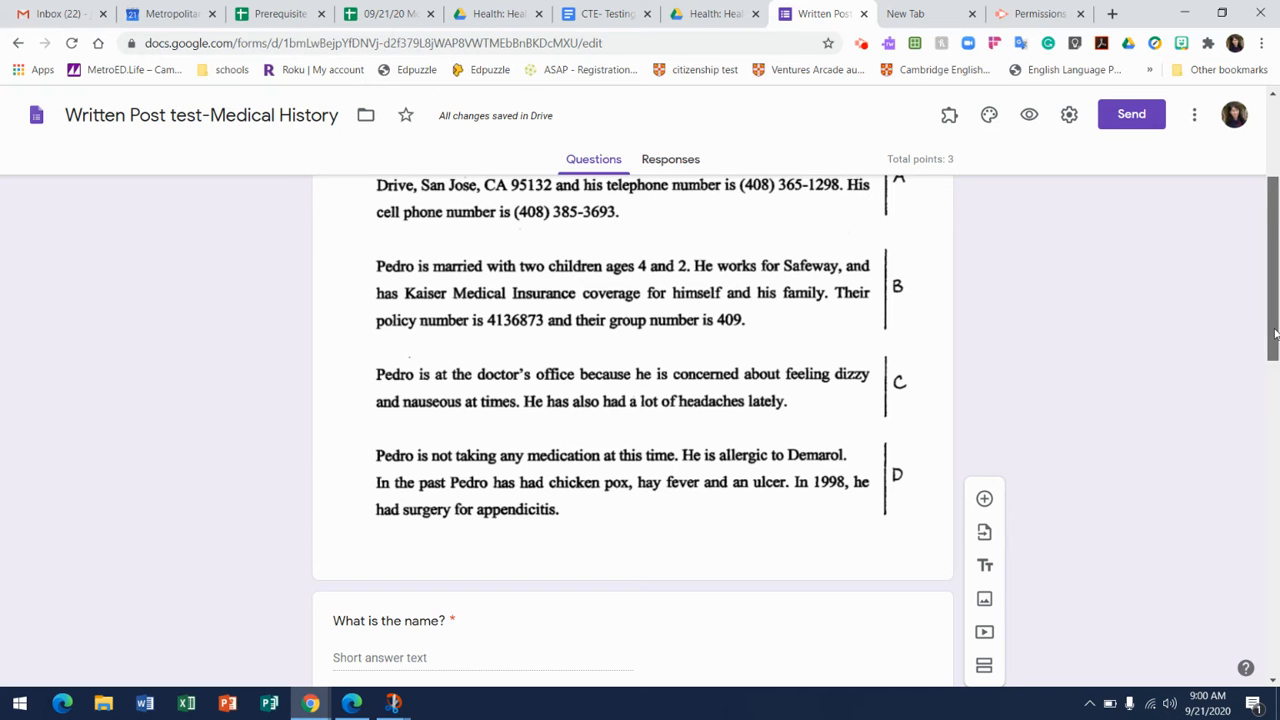
pyautogui.scroll(3, 1275, 335)
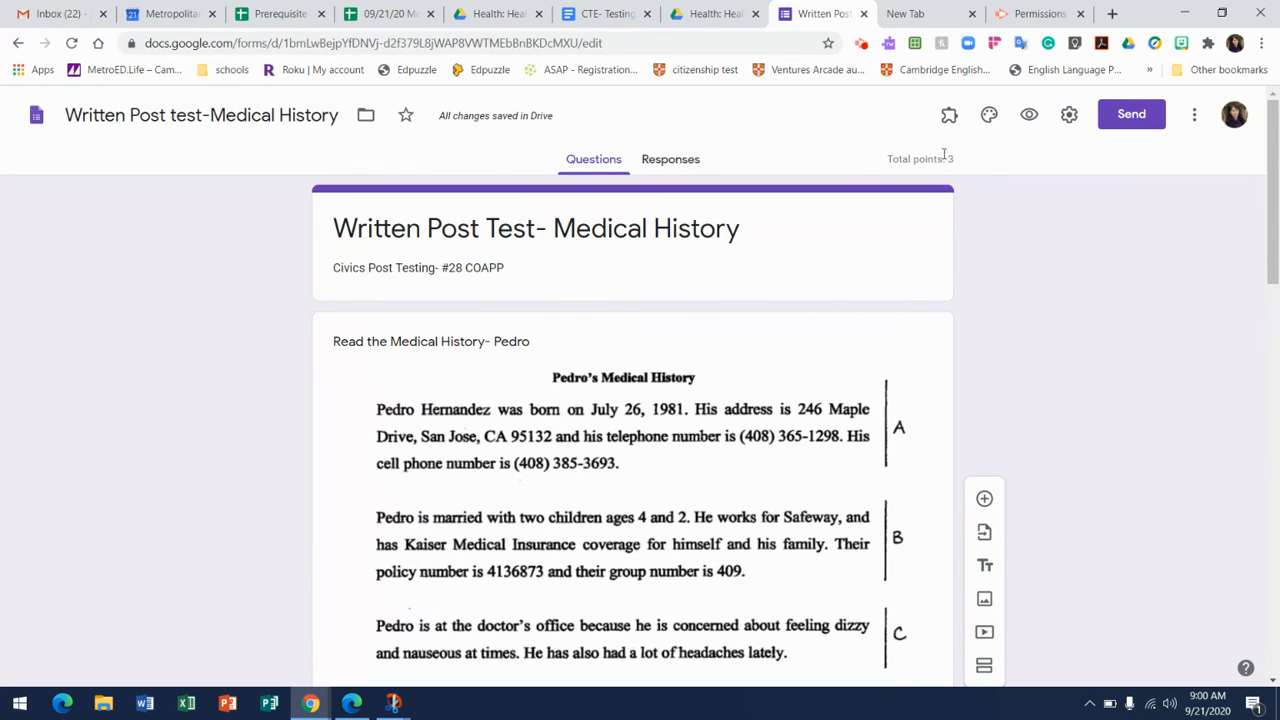
pyautogui.moveTo(1274, 228); pyautogui.dragTo(1275, 572)
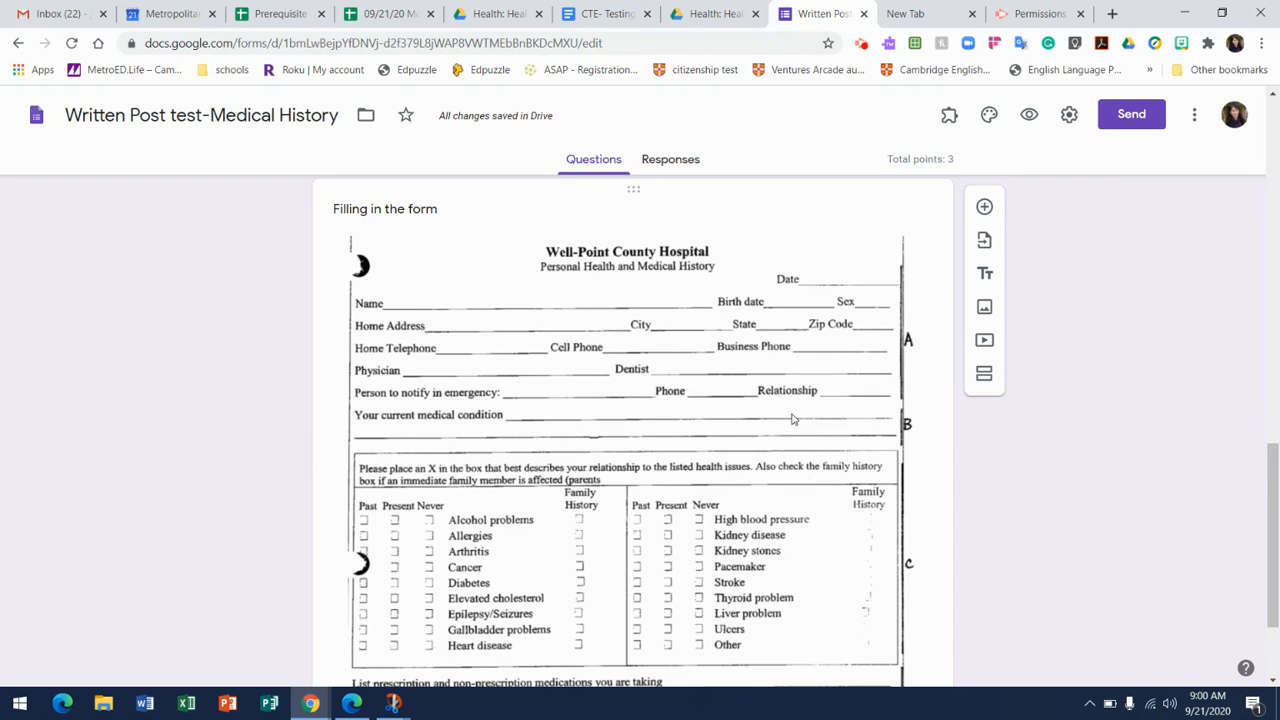
pyautogui.click(984, 206)
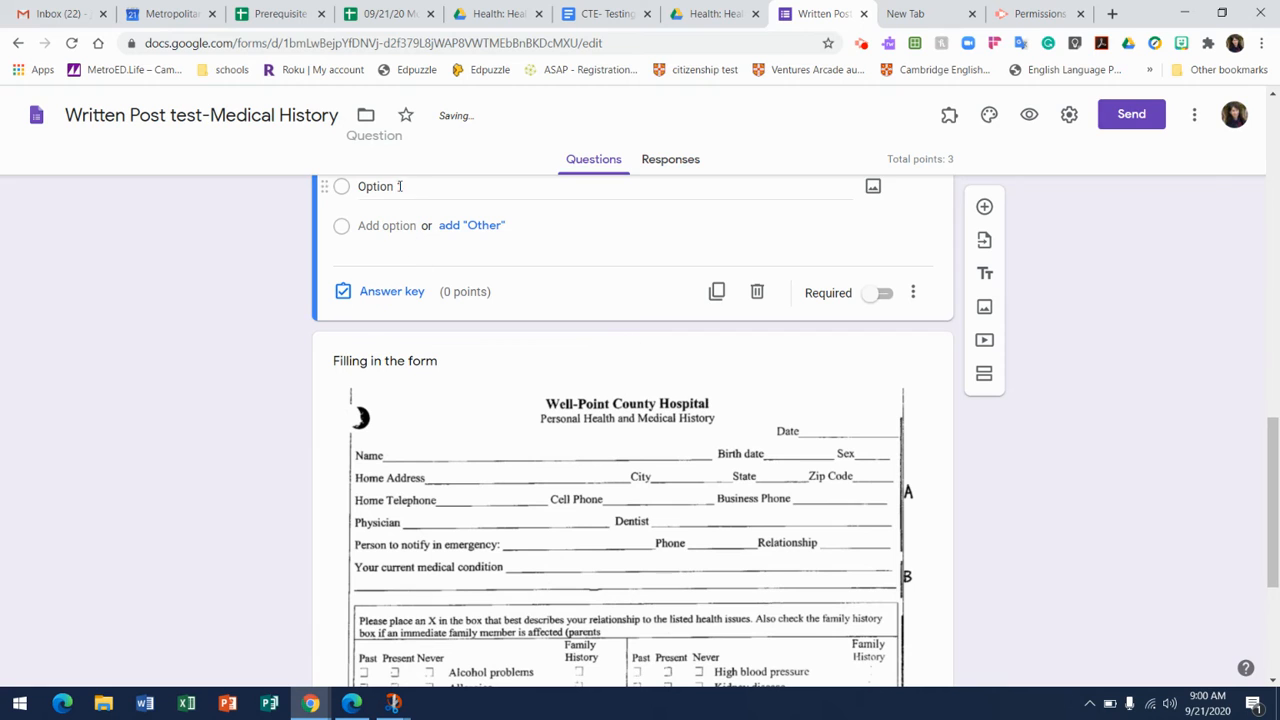
pyautogui.moveTo(1266, 480); pyautogui.dragTo(1266, 416)
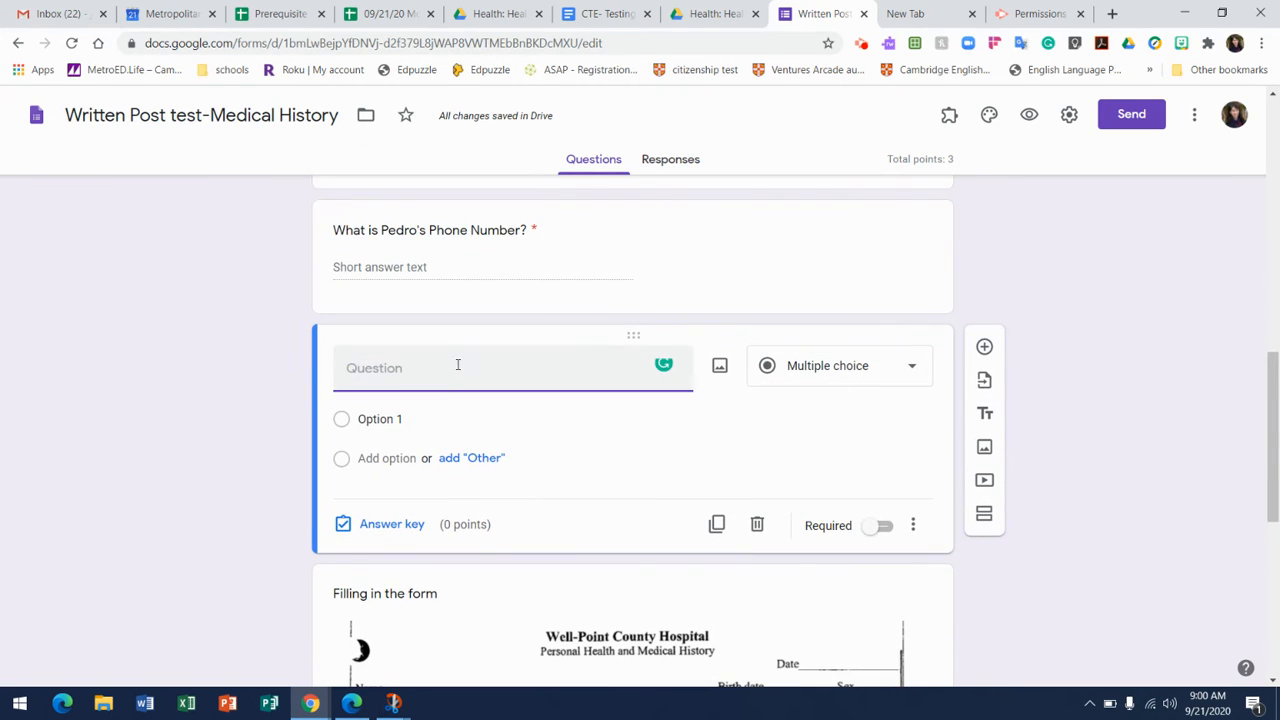
pyautogui.write('What is your current medical condition?')
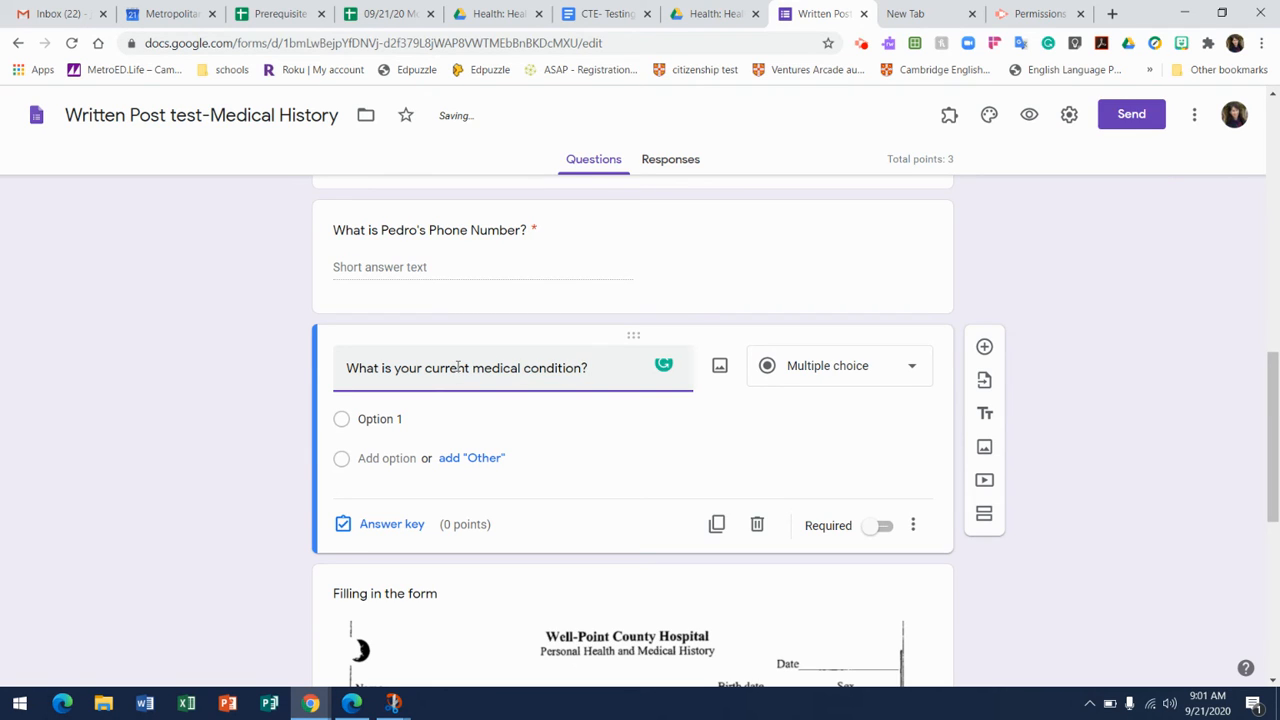
# Make the current medical condition question a required short answer worth 1 point.
pyautogui.click(914, 380)
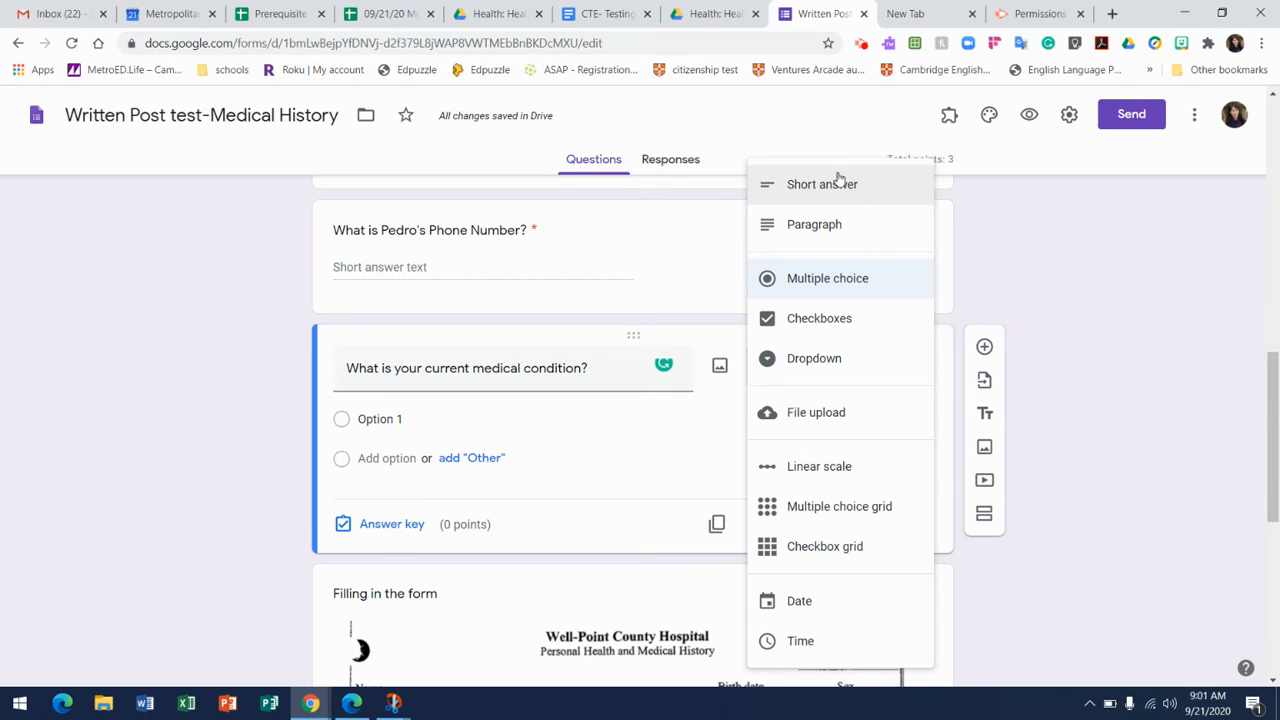
pyautogui.click(832, 184)
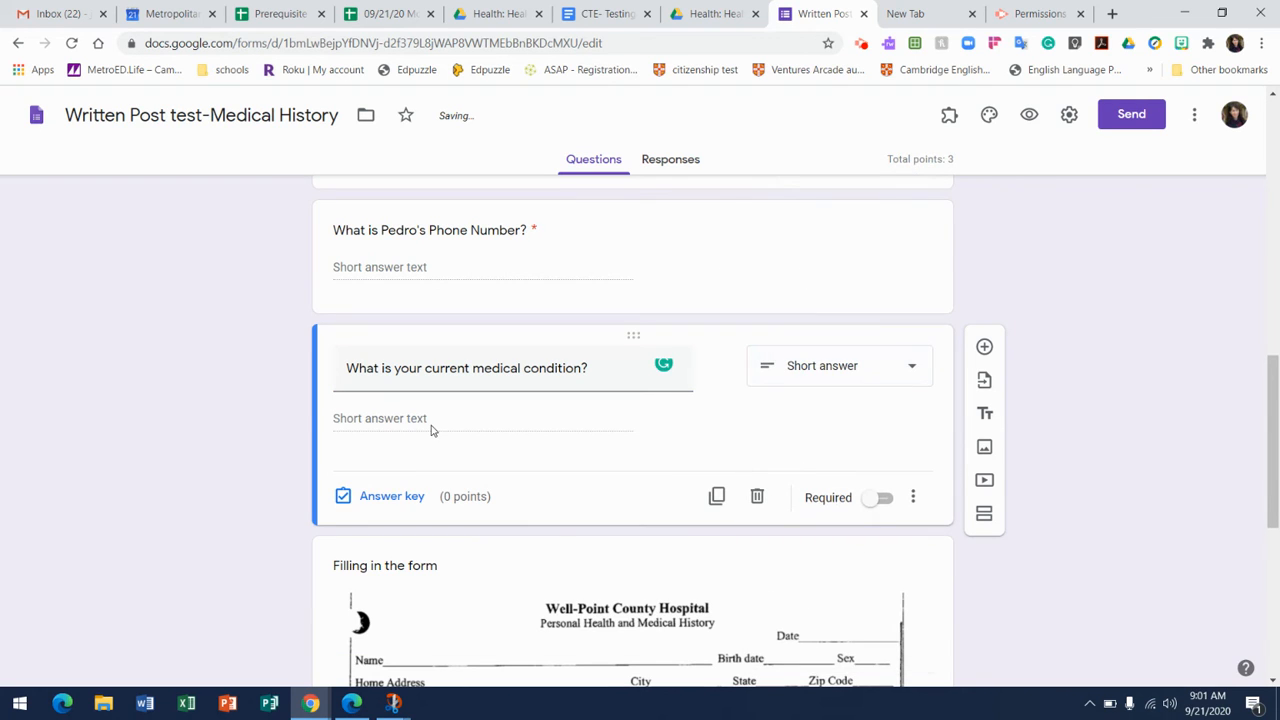
pyautogui.click(392, 496)
pyautogui.click(885, 414)
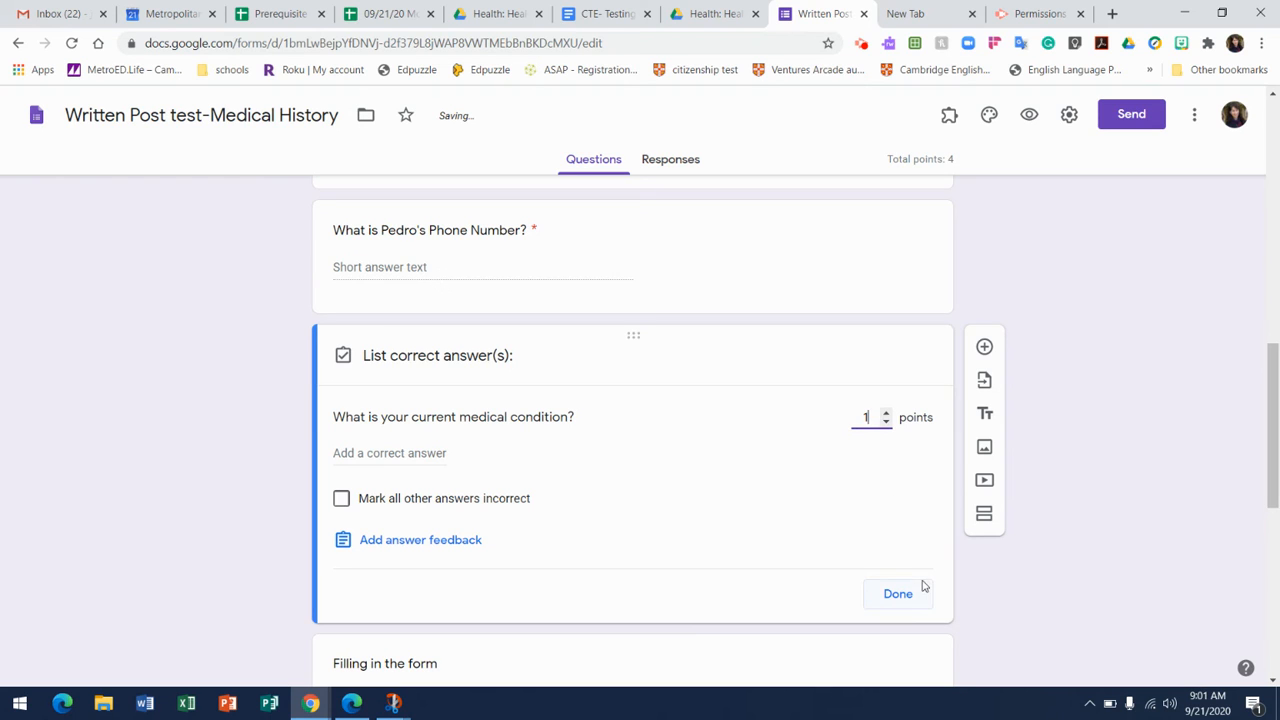
pyautogui.click(898, 596)
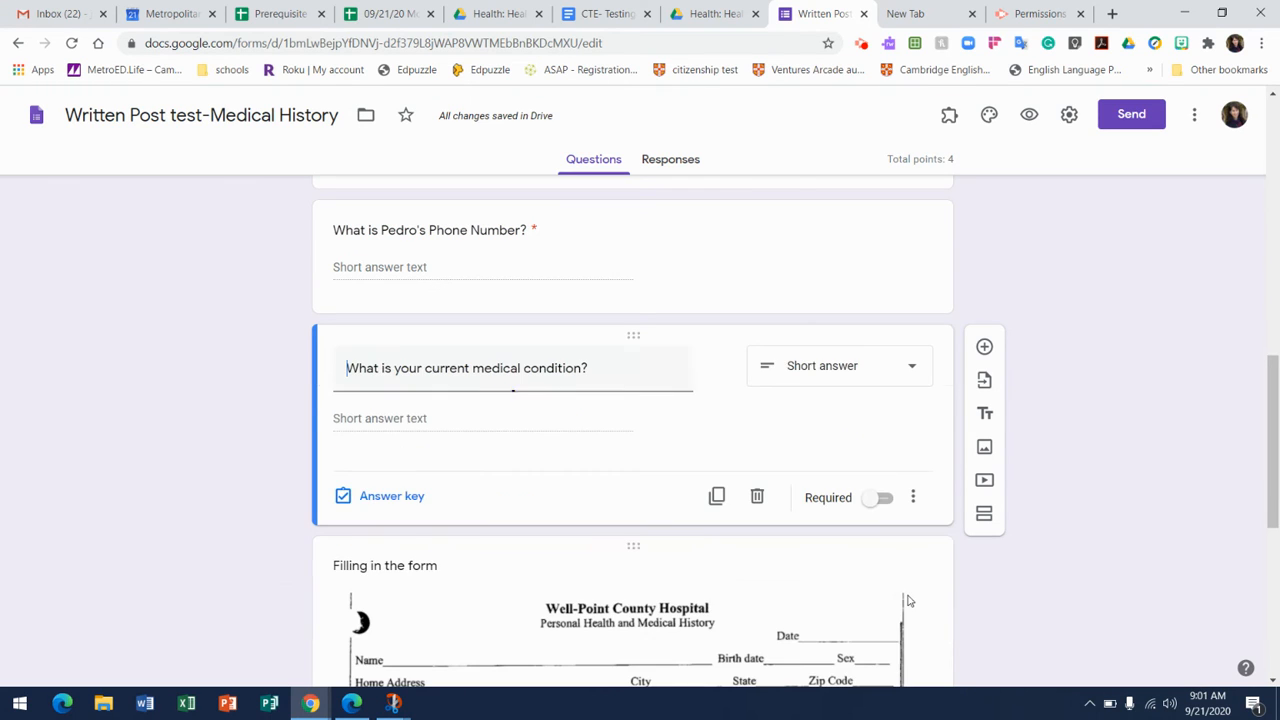
pyautogui.click(885, 500)
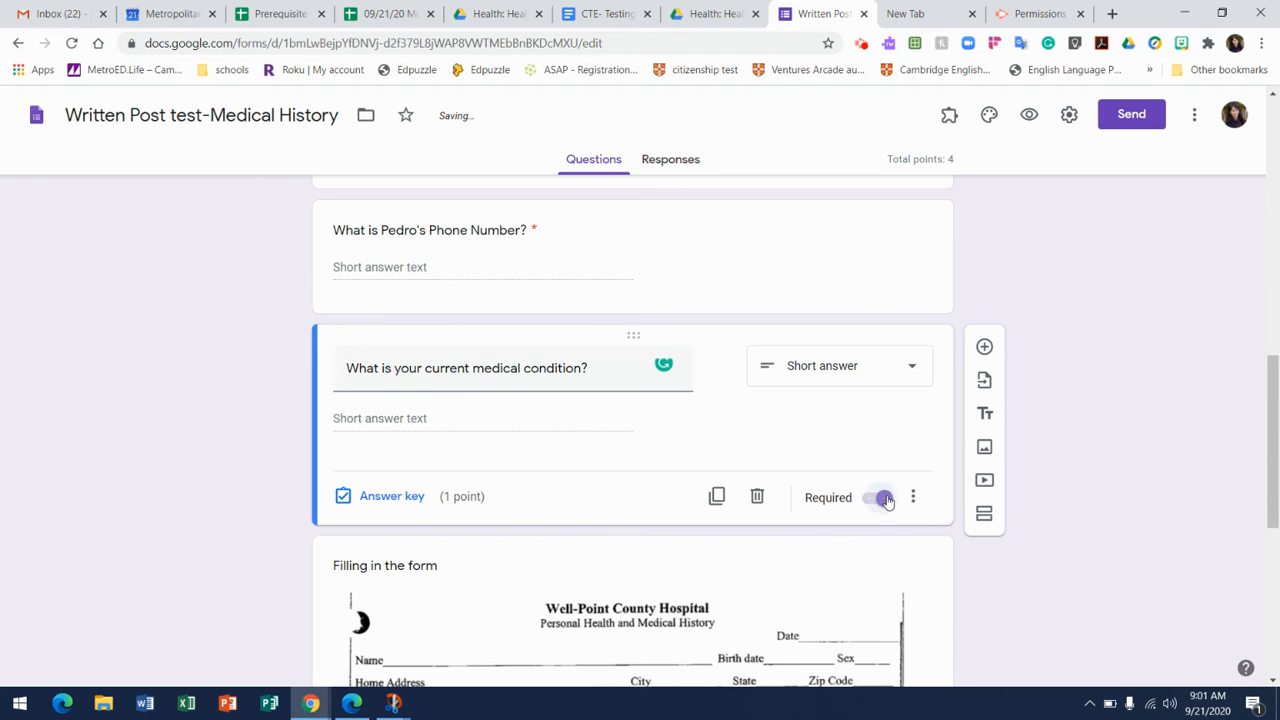
# Add another question directly below the current medical condition question.
pyautogui.moveTo(1274, 400); pyautogui.dragTo(1275, 500)
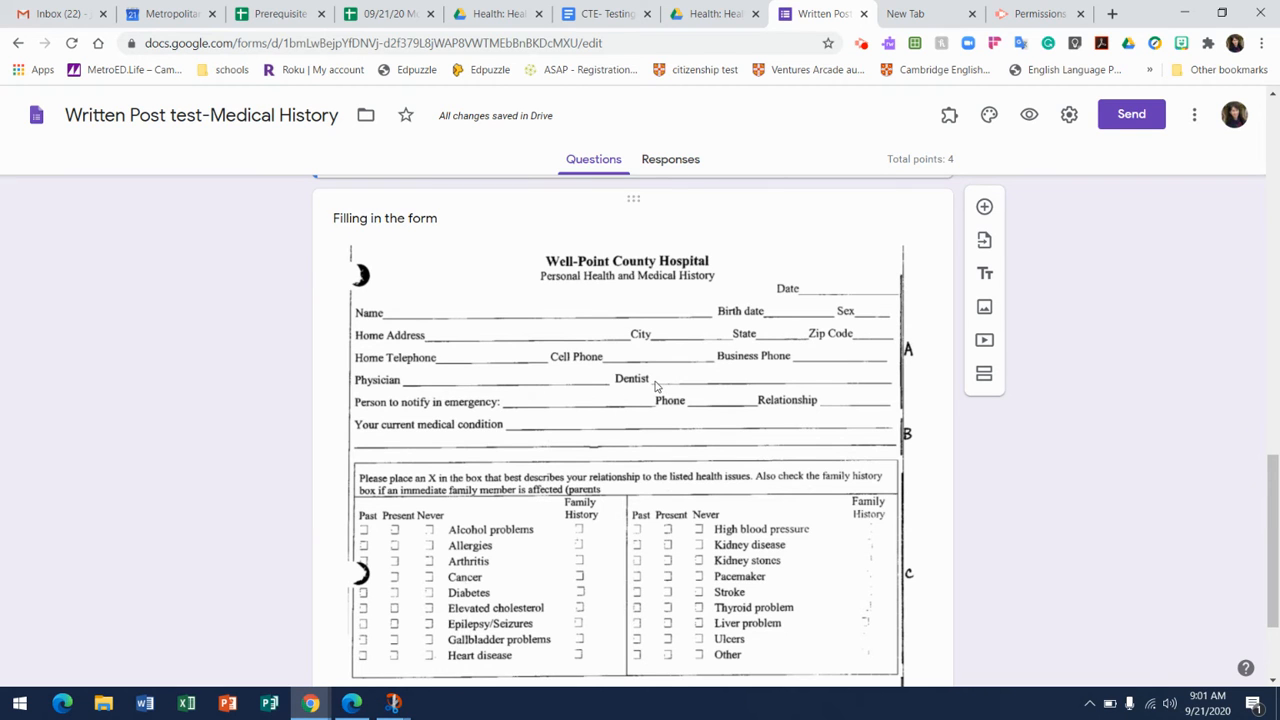
pyautogui.moveTo(1274, 488); pyautogui.dragTo(1276, 209)
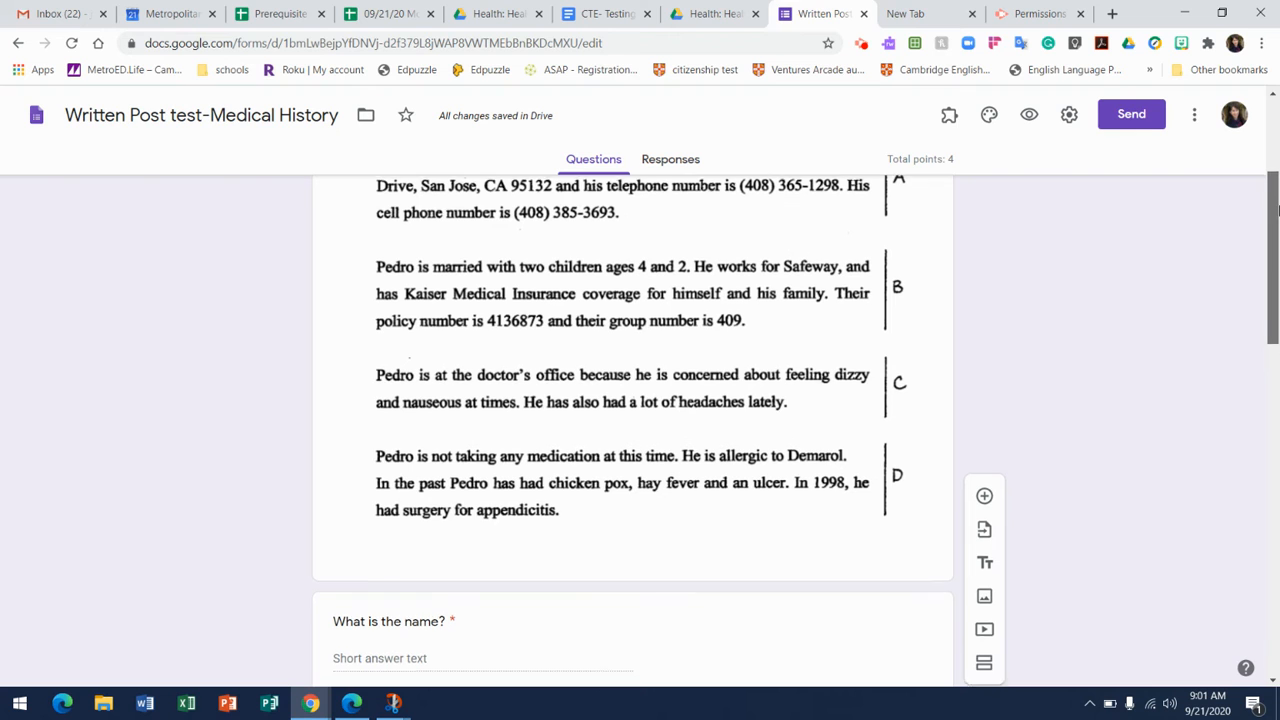
pyautogui.moveTo(1277, 207); pyautogui.dragTo(1261, 490)
pyautogui.scroll(-1, 1260, 500)
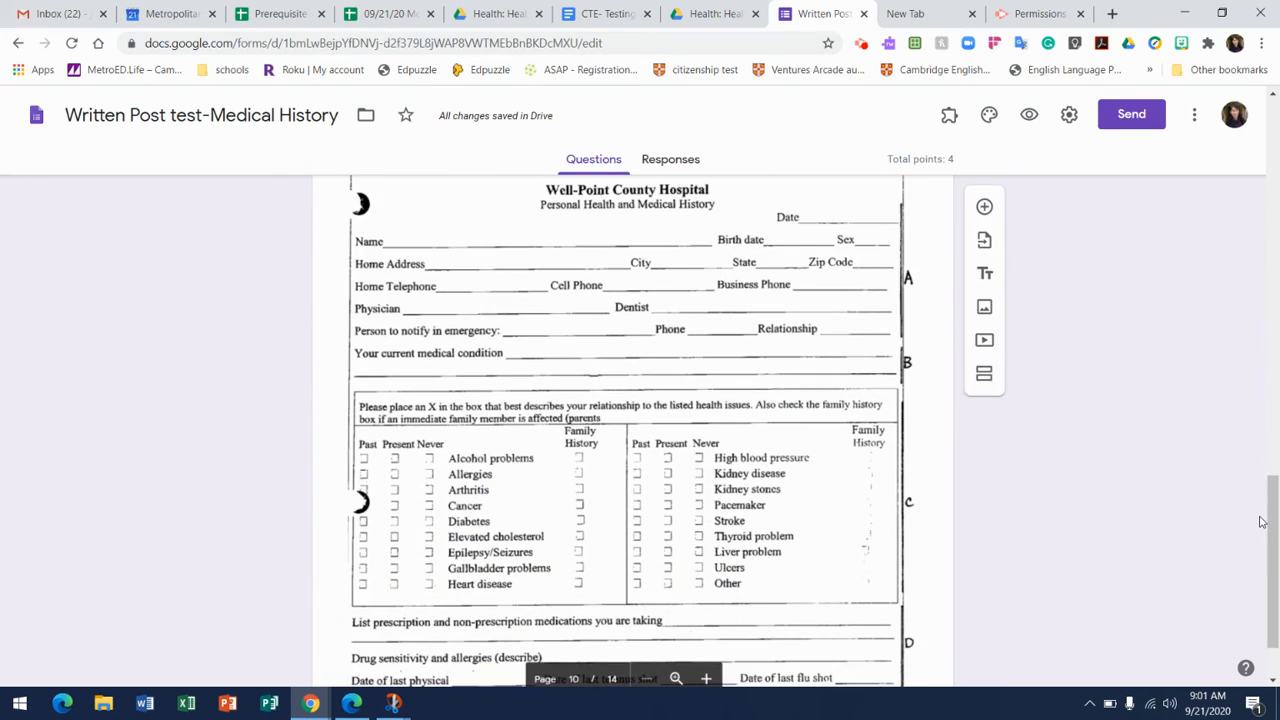
pyautogui.moveTo(1276, 578); pyautogui.dragTo(1277, 284)
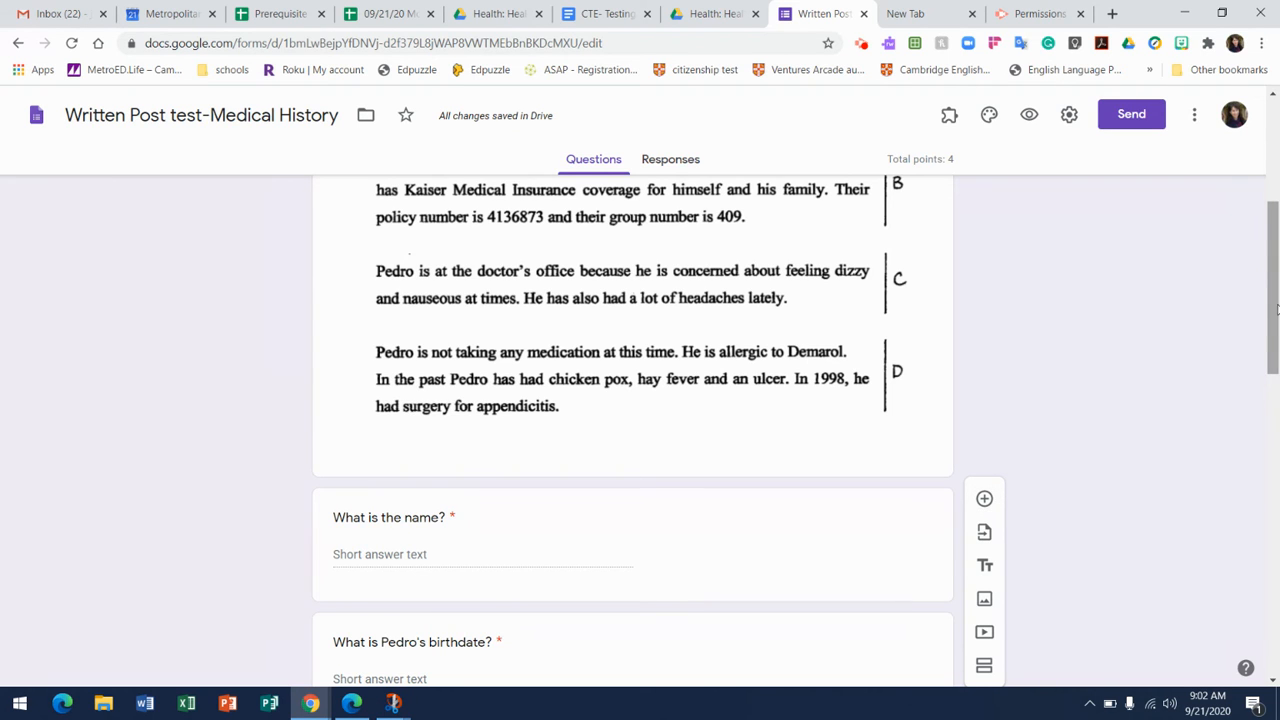
pyautogui.moveTo(1273, 308); pyautogui.dragTo(1263, 450)
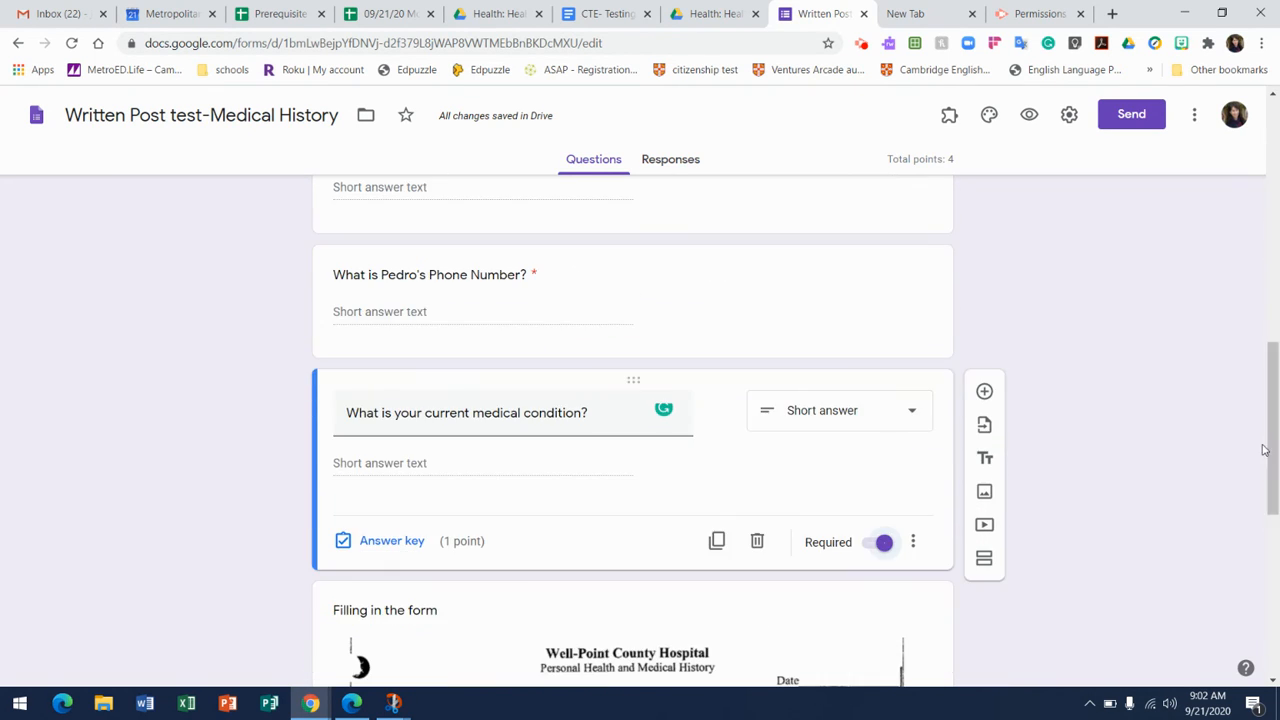
pyautogui.click(984, 392)
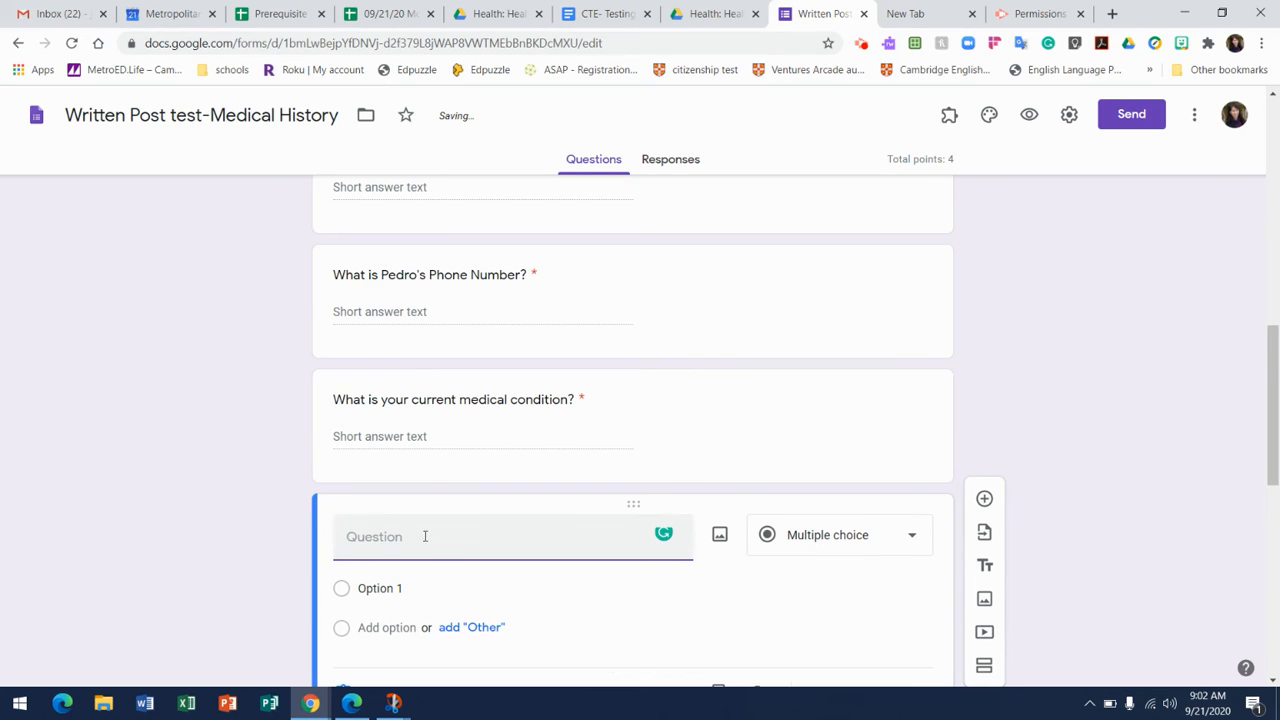
# Title the new question "Is … allergic to any medications?", using the patient's first name and correcting the spelling of "allergic".
pyautogui.write('Is ')
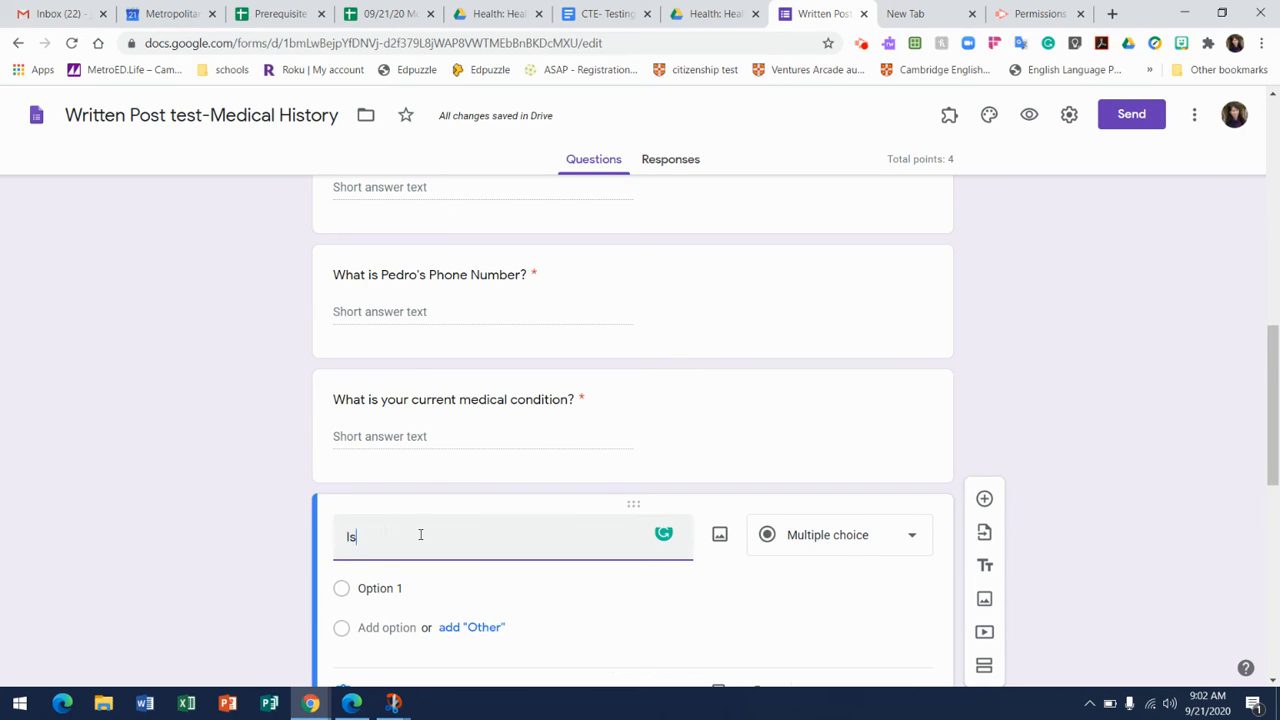
pyautogui.write('Pedr')
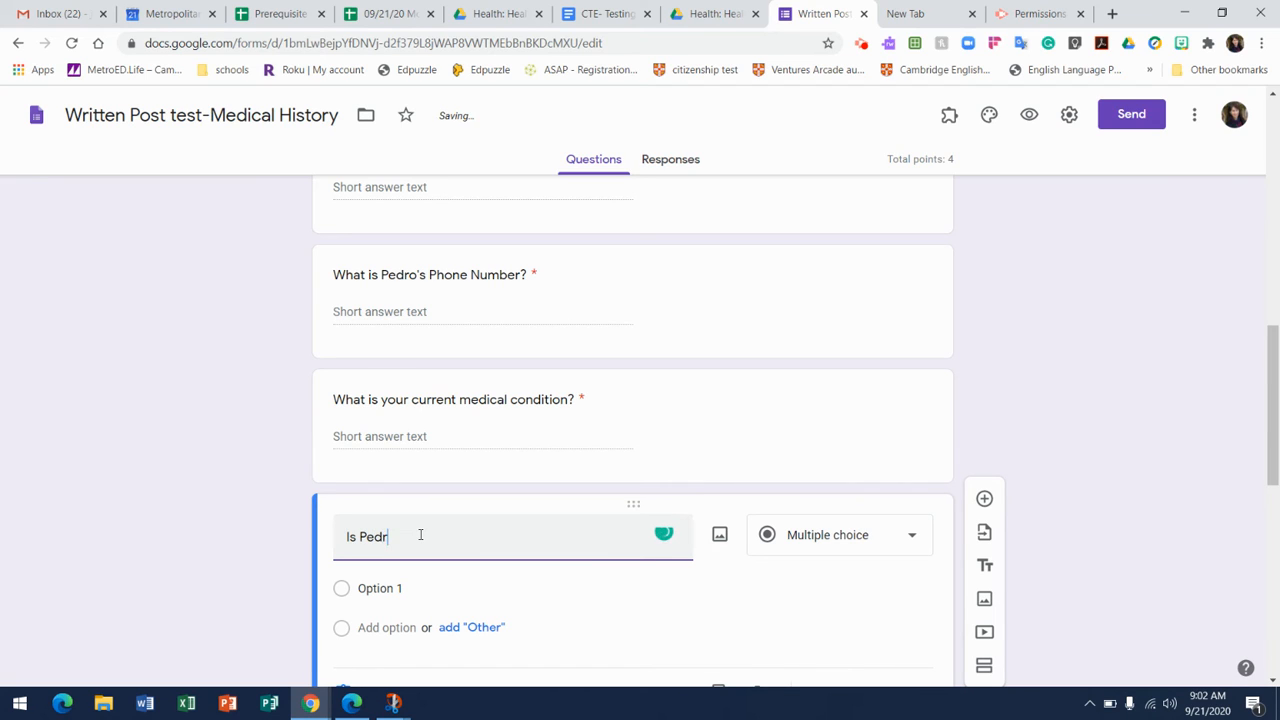
pyautogui.write('o allegetc')
pyautogui.press('BackSpace')
pyautogui.write('ic')
pyautogui.moveTo(421, 537)
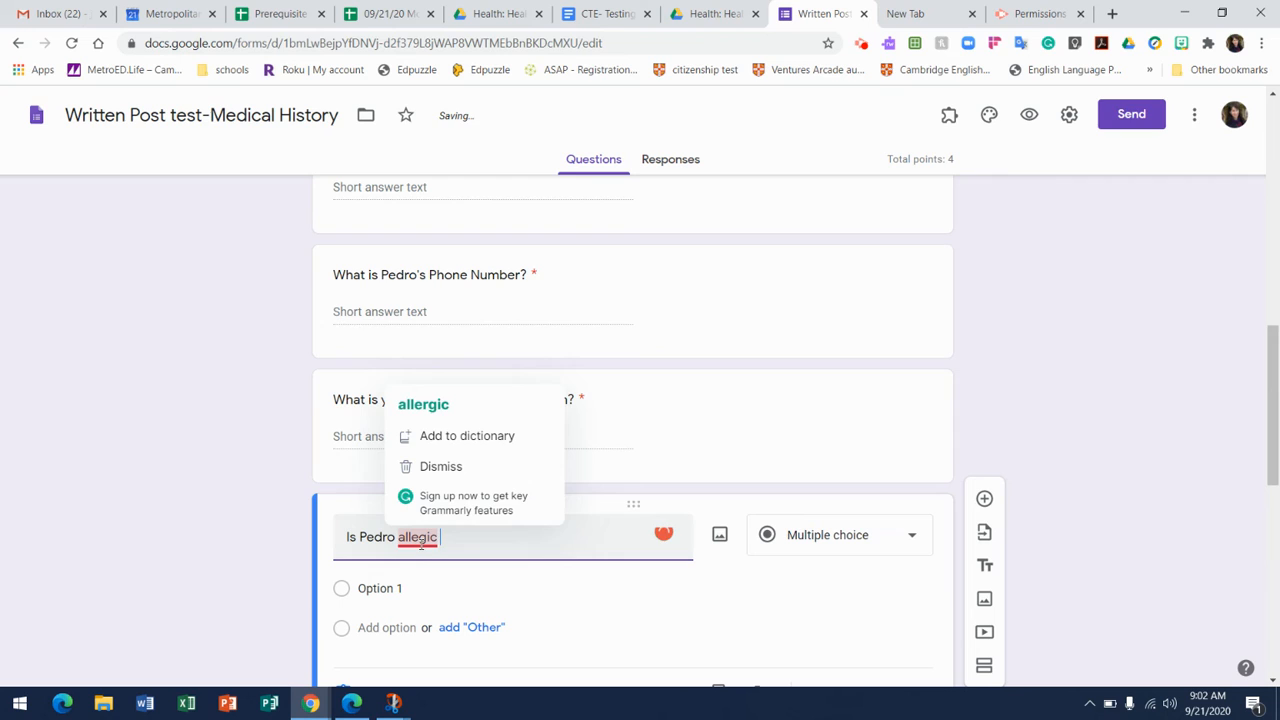
pyautogui.click(443, 406)
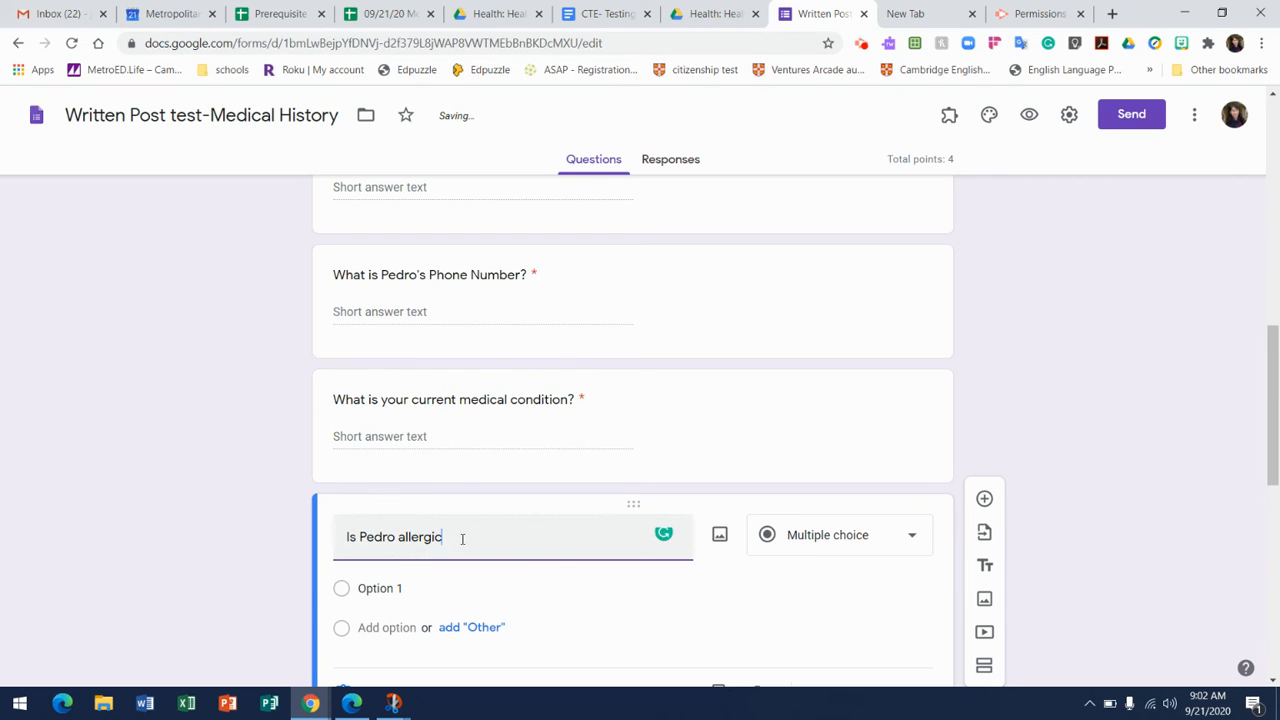
pyautogui.write('to any medications?.')
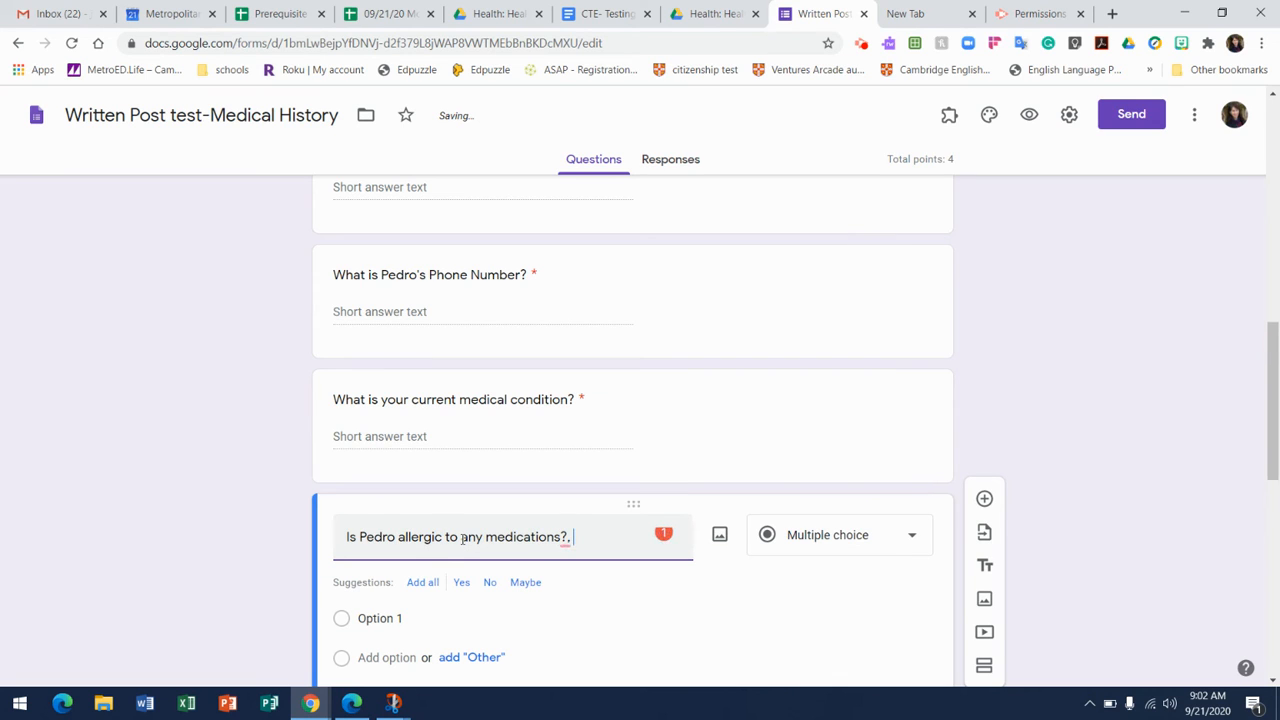
# Extend the medication allergy question's title with "If so, which ones?", correcting the misspelled last word.
pyautogui.press('BackSpace')
pyautogui.write('If so, which oes?')
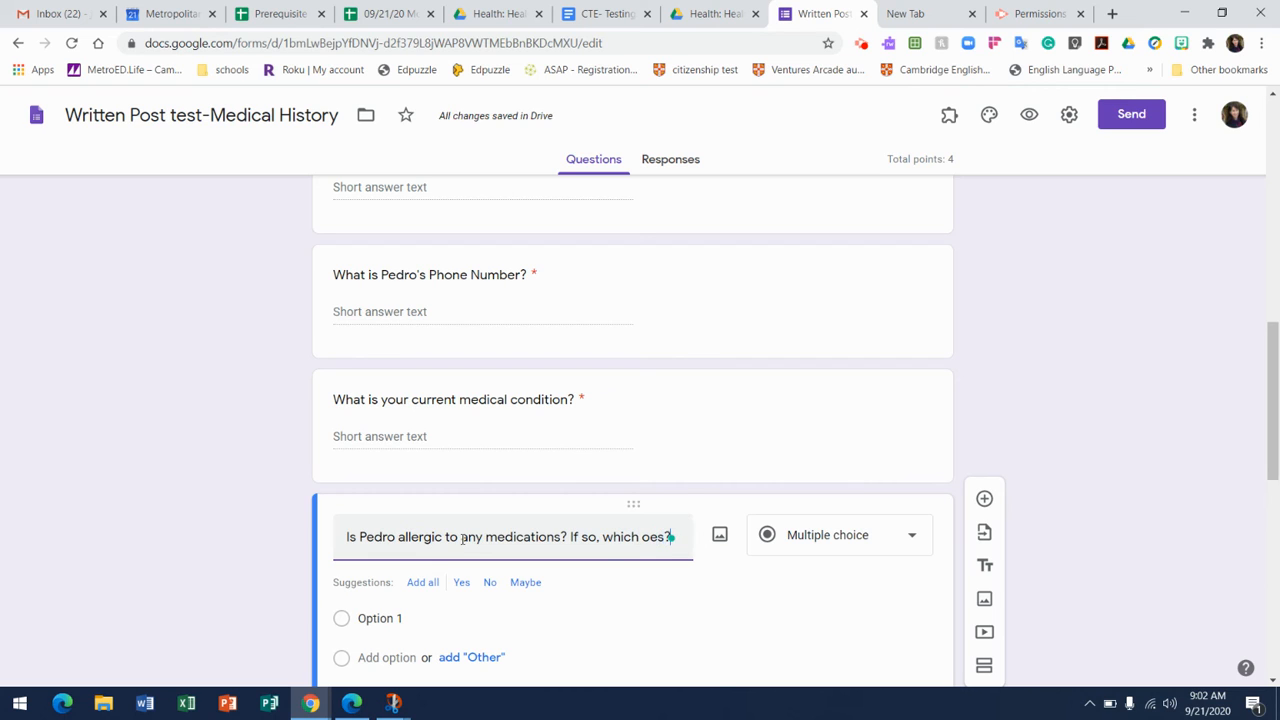
pyautogui.moveTo(652, 538)
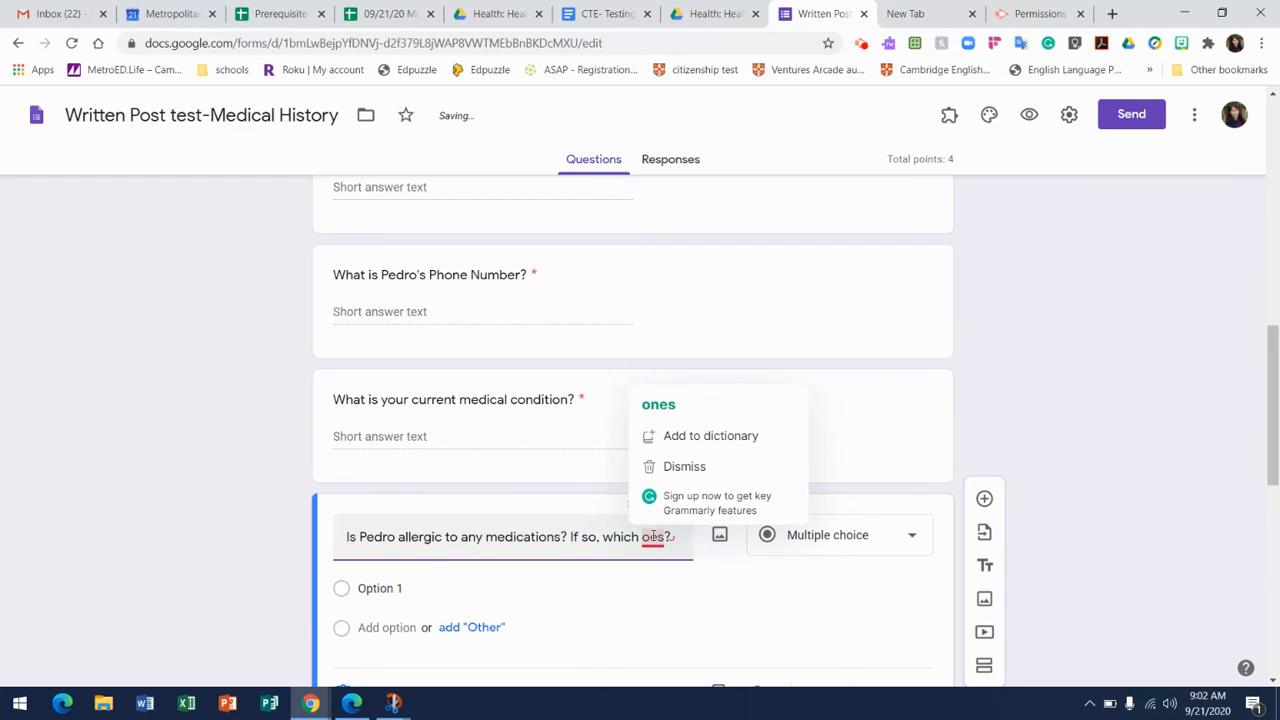
pyautogui.click(659, 410)
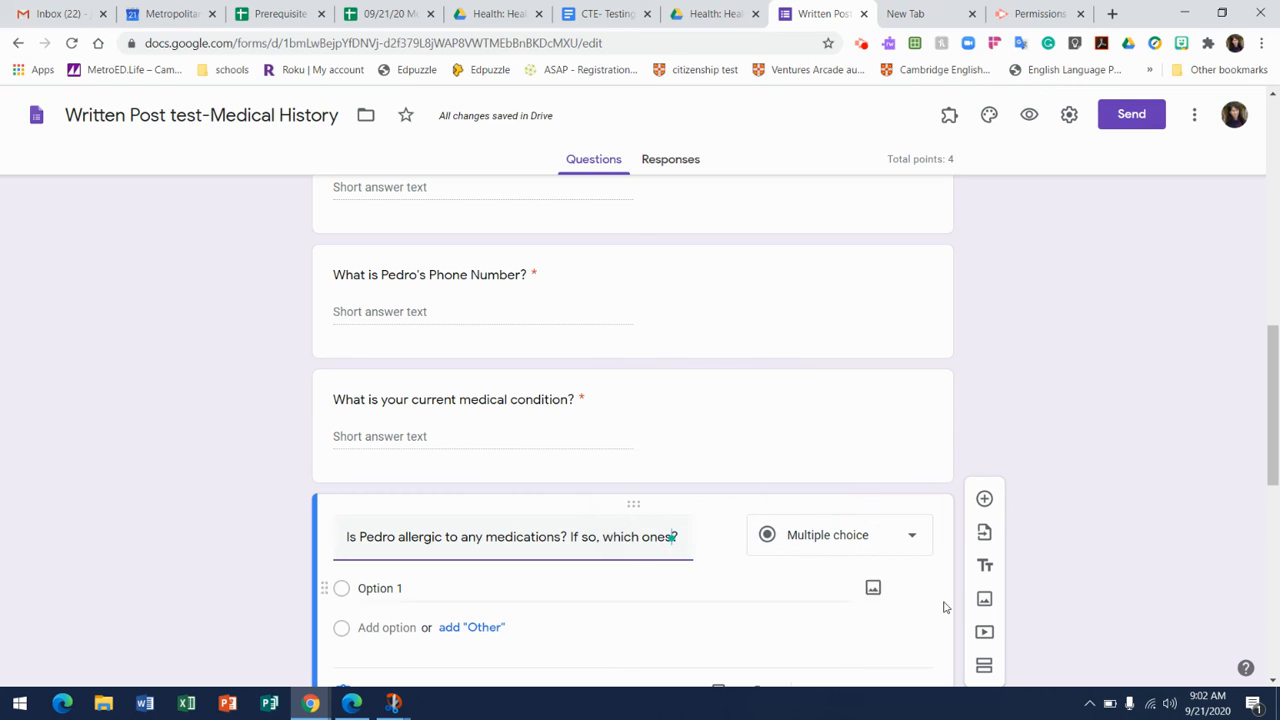
# Change the medication allergy question to a short answer and make it worth 2 points in its answer key.
pyautogui.click(916, 540)
pyautogui.click(856, 203)
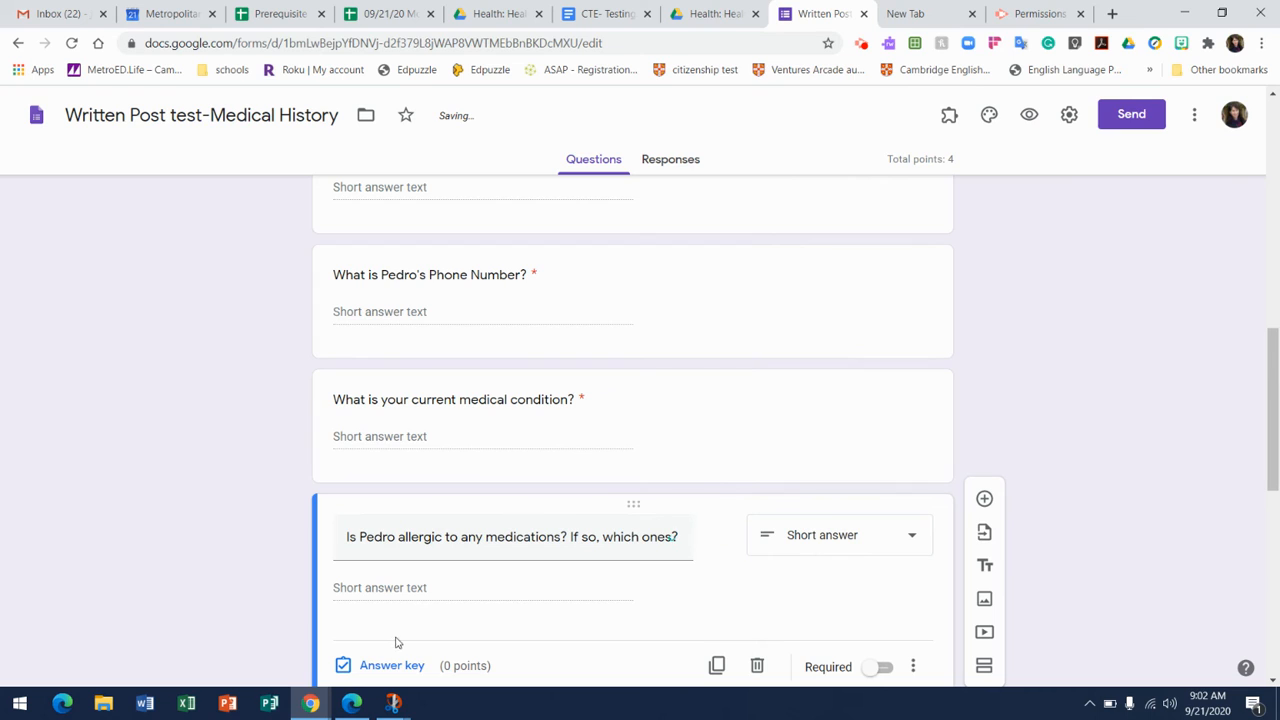
pyautogui.click(380, 665)
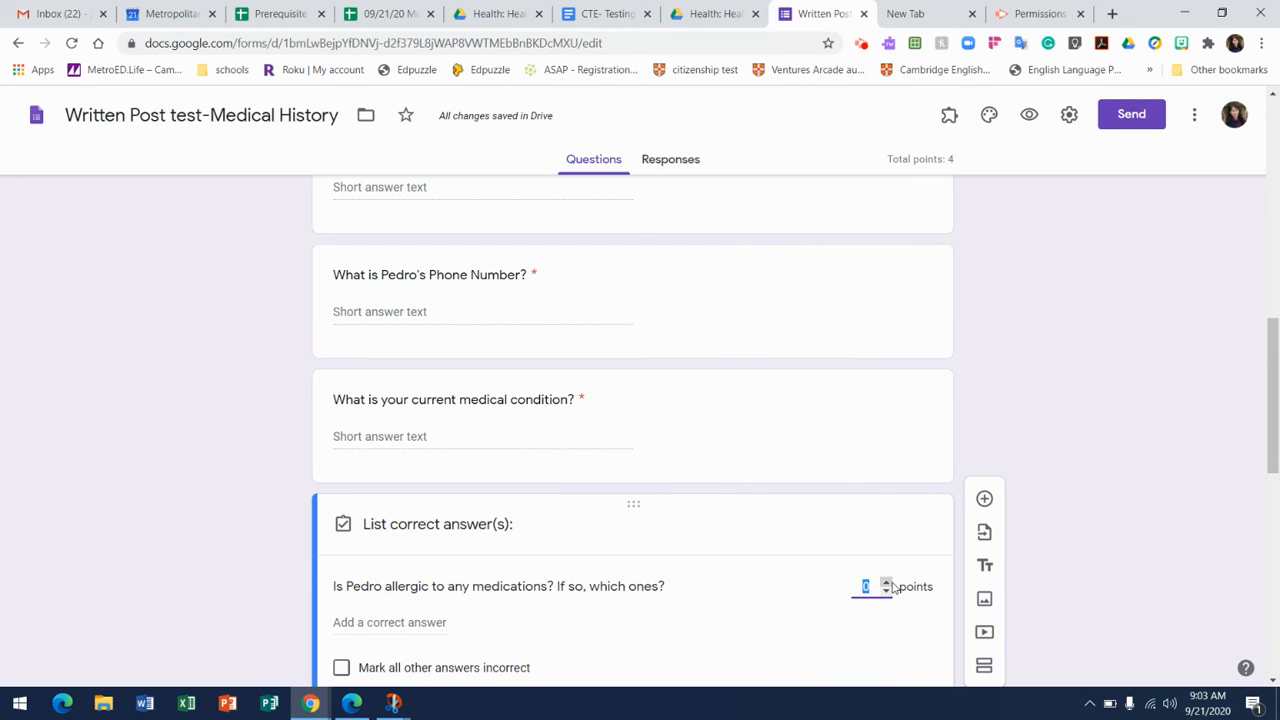
pyautogui.click(885, 585)
pyautogui.click(885, 585)
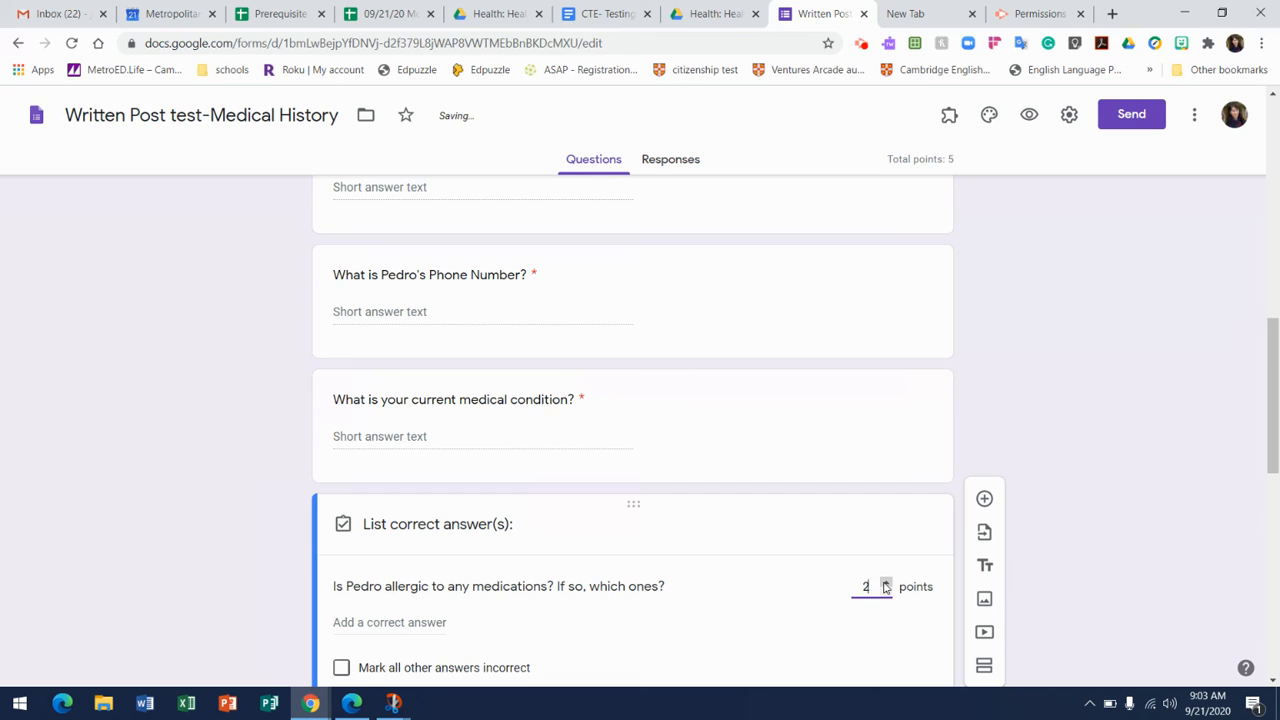
pyautogui.moveTo(1274, 376); pyautogui.dragTo(1275, 433)
pyautogui.click(899, 545)
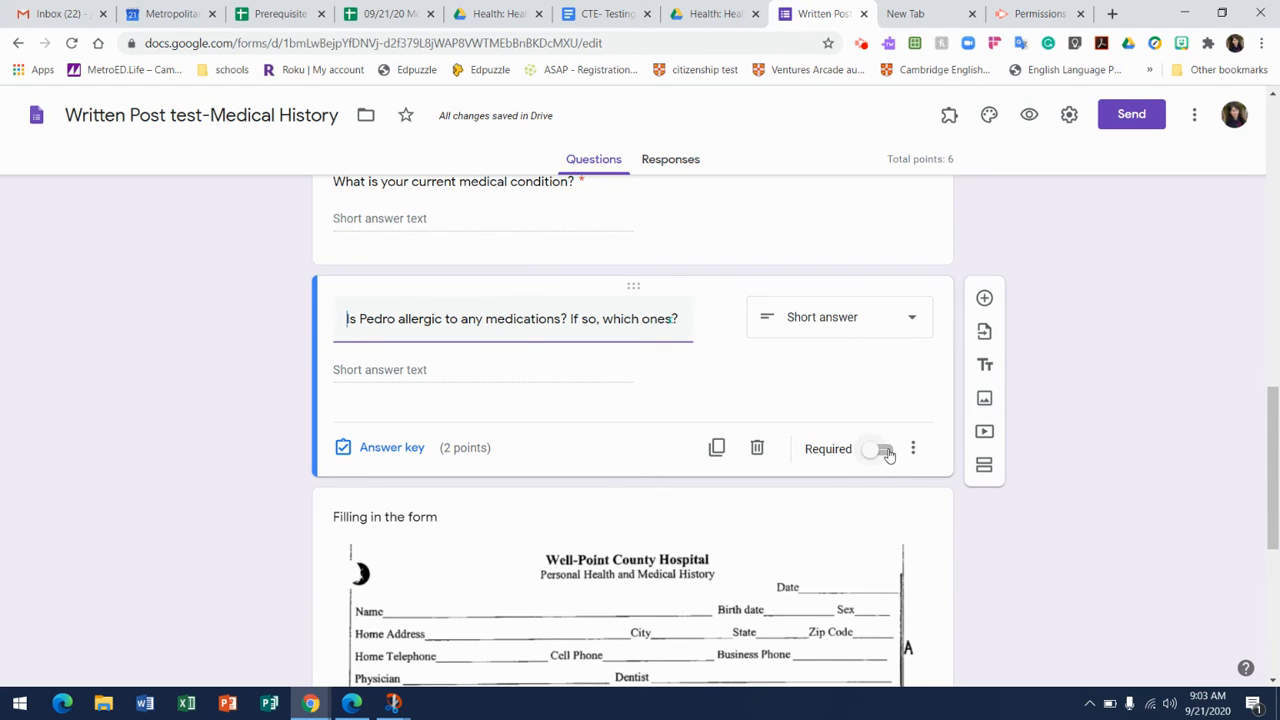
# Make the medication allergy question required.
pyautogui.click(884, 451)
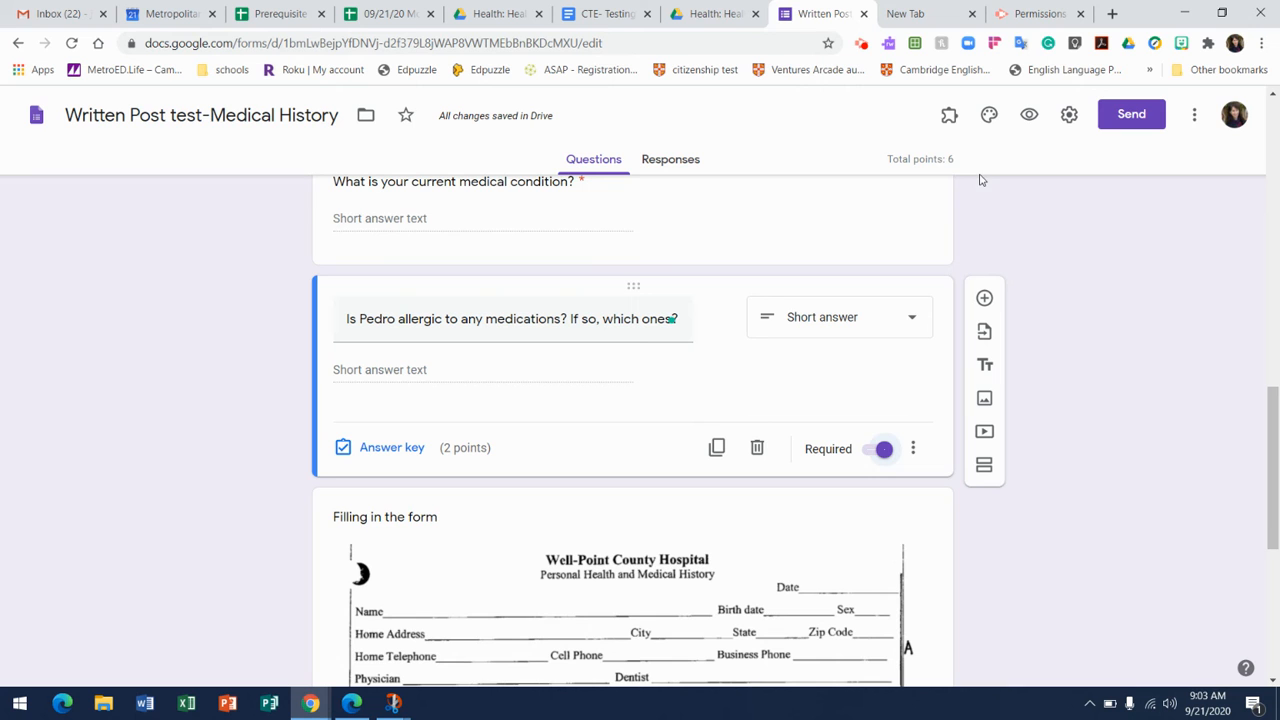
pyautogui.moveTo(1270, 425); pyautogui.dragTo(1276, 232)
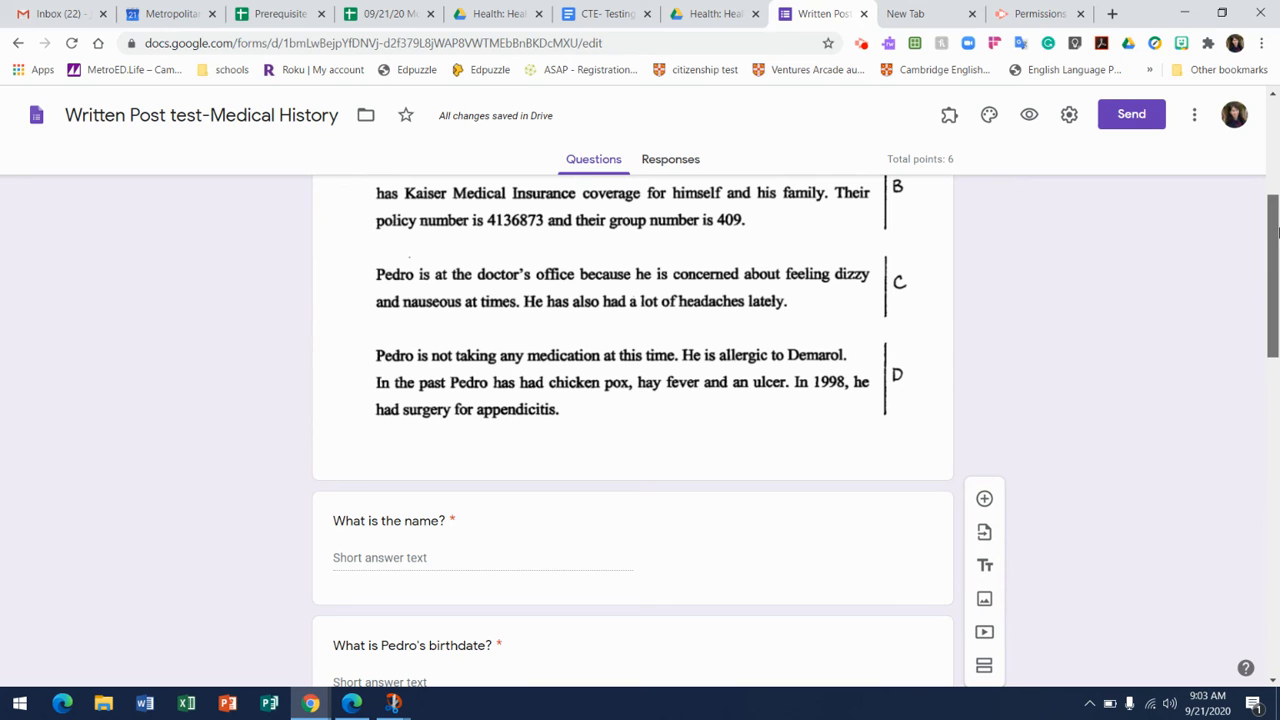
pyautogui.moveTo(1276, 232); pyautogui.dragTo(1274, 541)
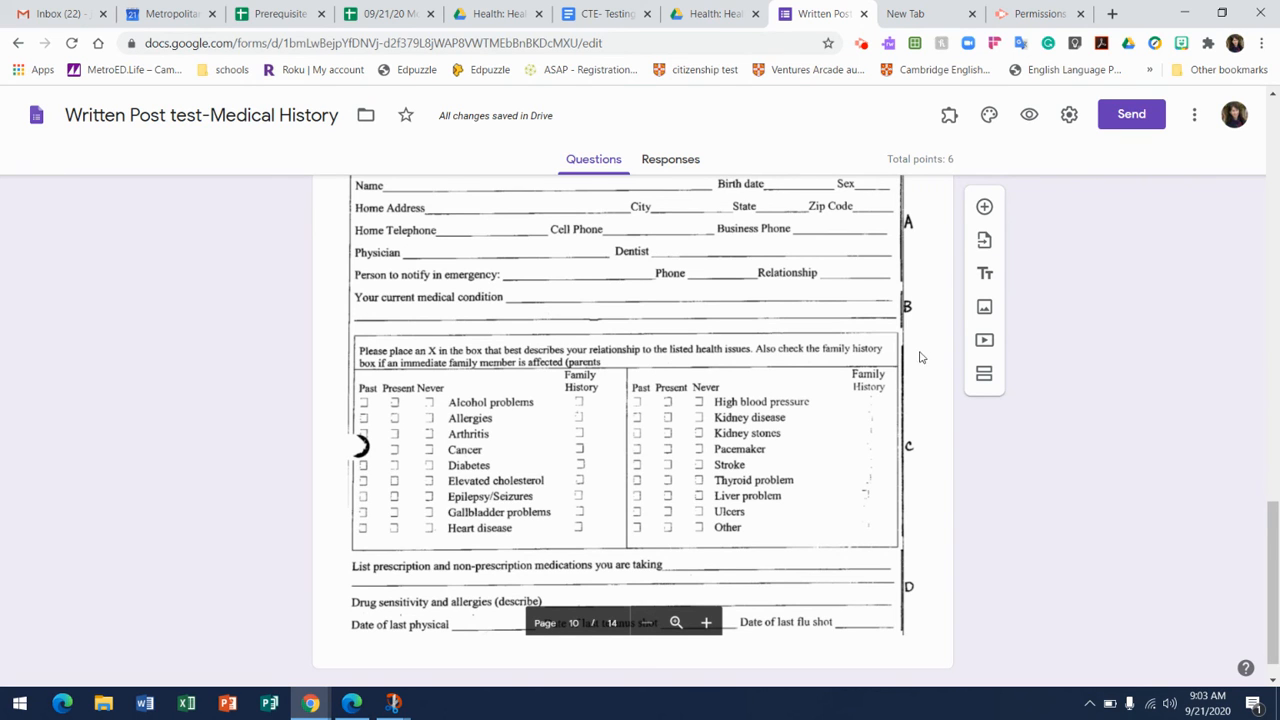
pyautogui.moveTo(1276, 540)
pyautogui.mouseDown()
pyautogui.moveTo(1276, 265)
pyautogui.moveTo(1272, 551)
pyautogui.mouseUp()
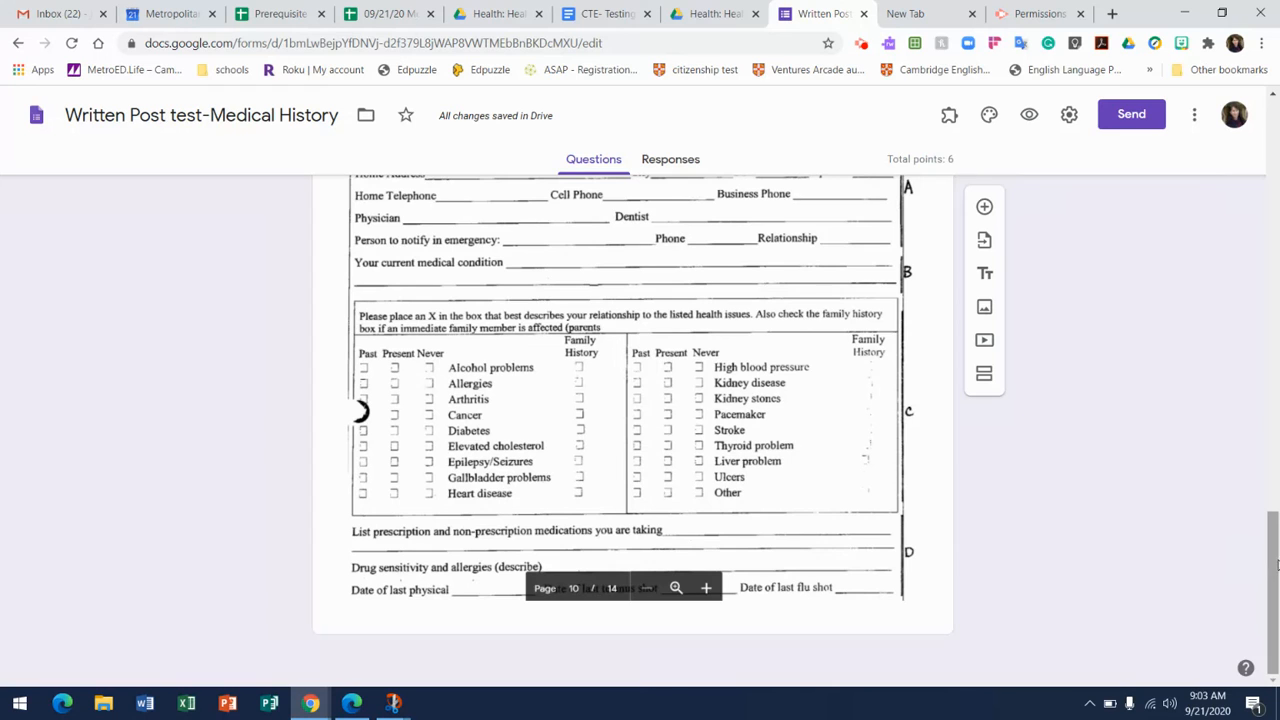
pyautogui.moveTo(1276, 565); pyautogui.dragTo(1206, 320)
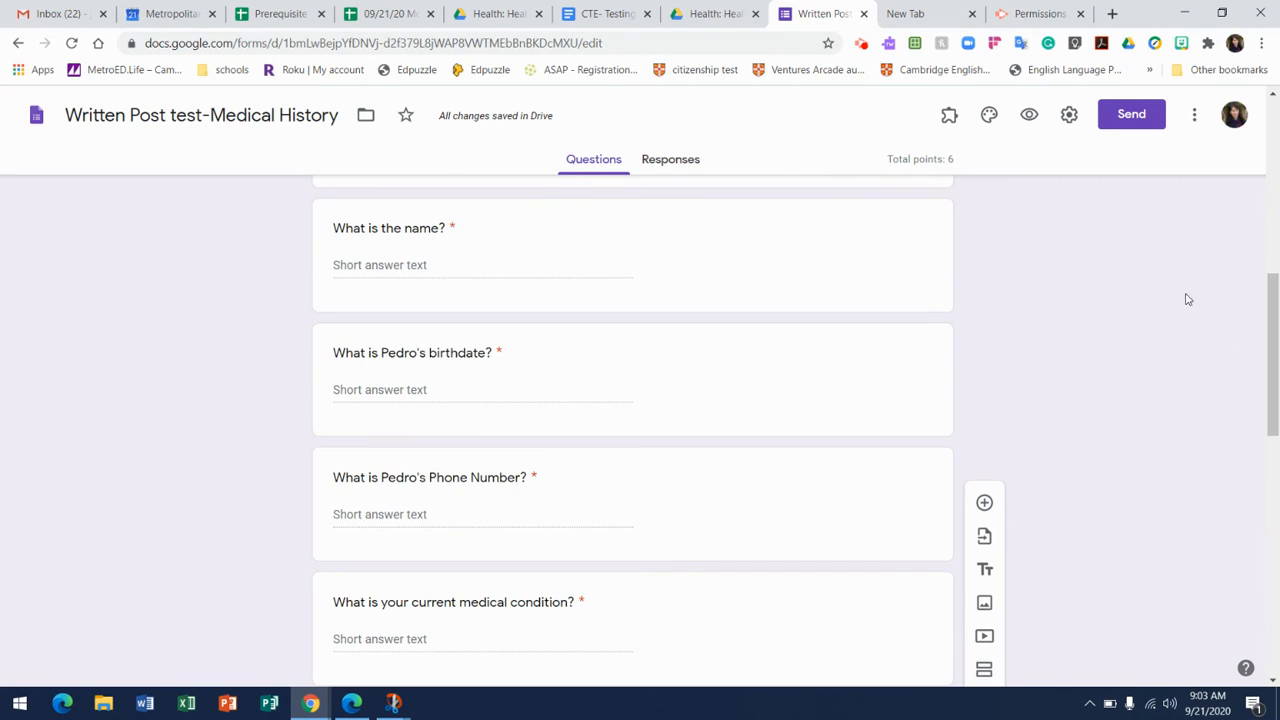
# Generate a shortened share link for the form and copy it.
pyautogui.click(1135, 116)
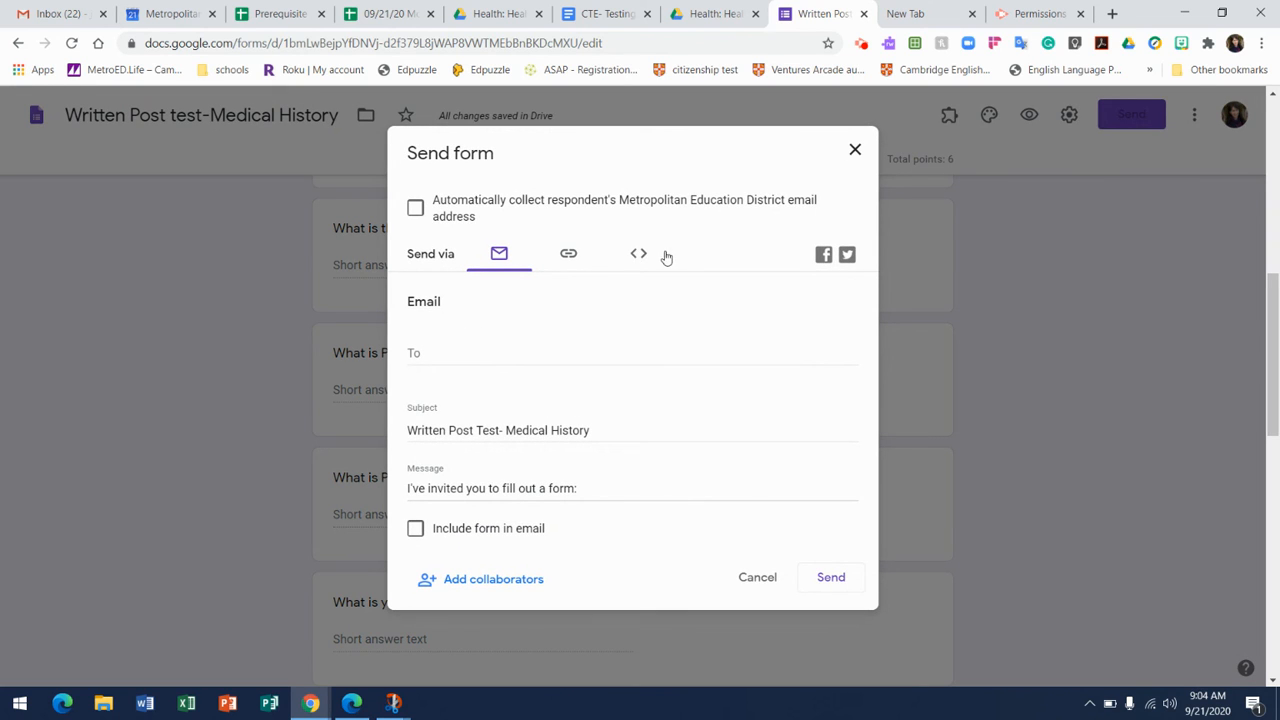
pyautogui.click(567, 258)
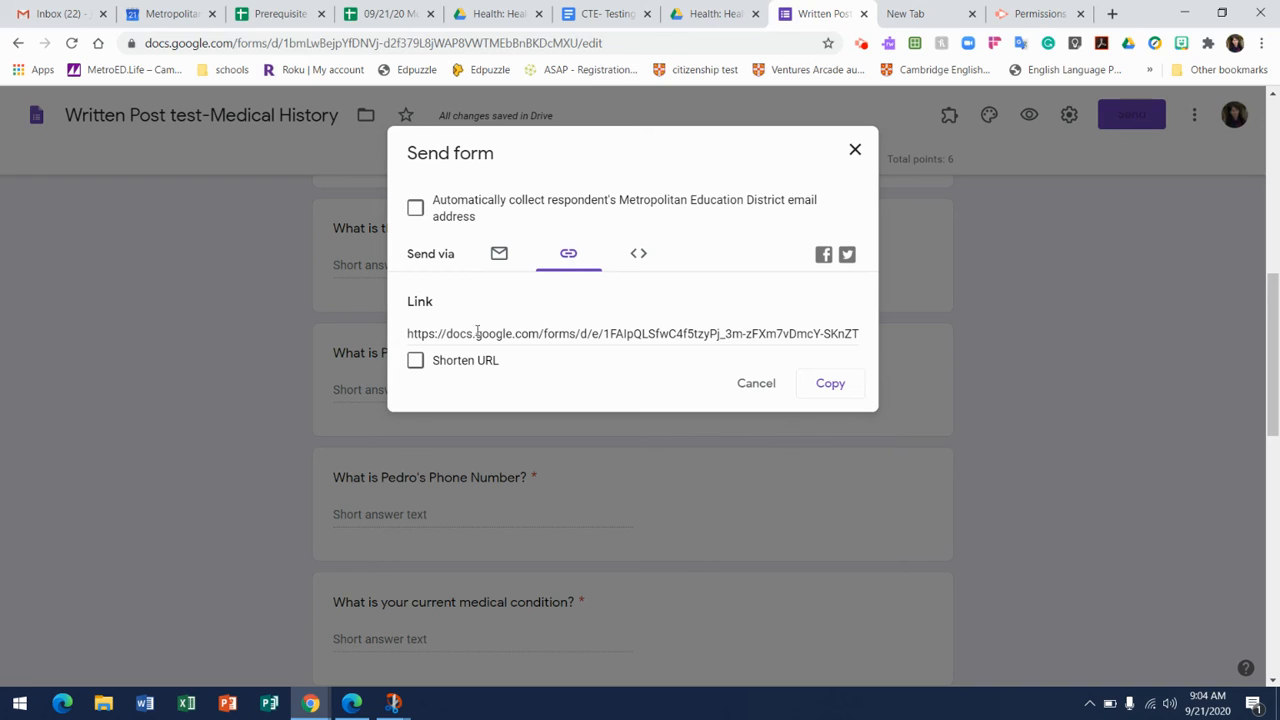
pyautogui.click(415, 361)
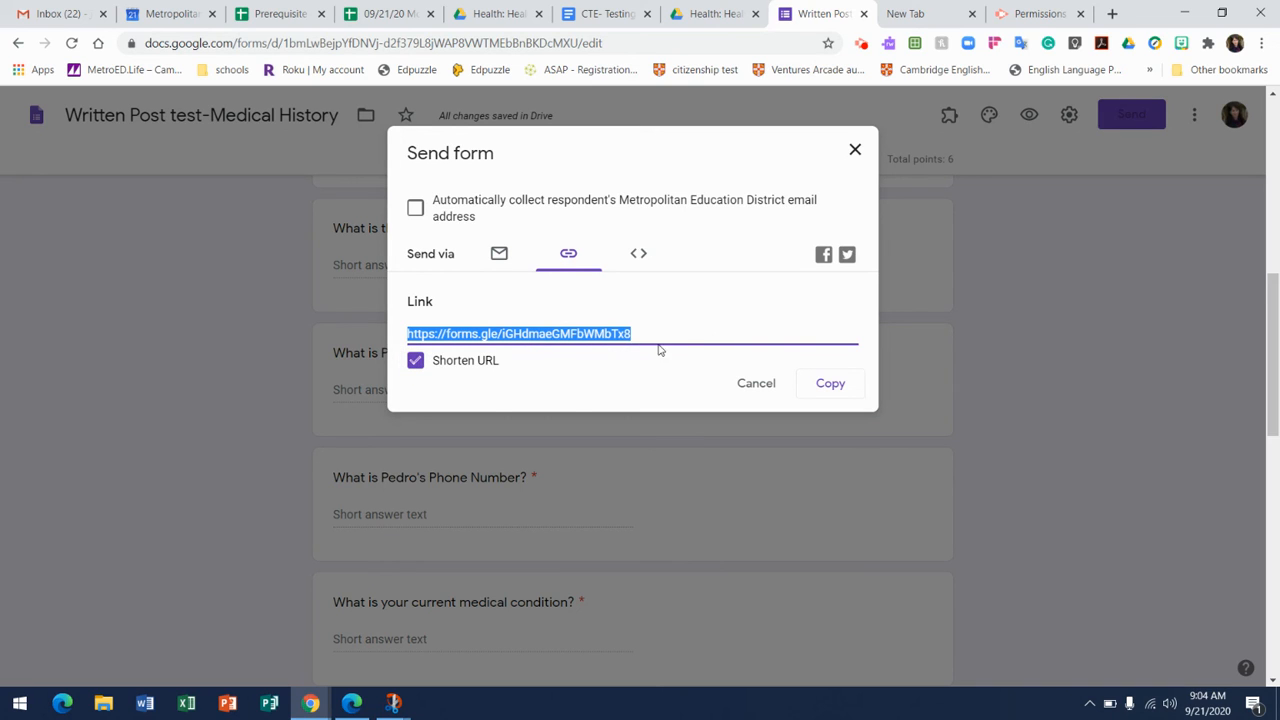
pyautogui.click(830, 384)
# Switch to the Drive folder, close the Lesson4 PDF preview and show the recent files.
pyautogui.click(1113, 13)
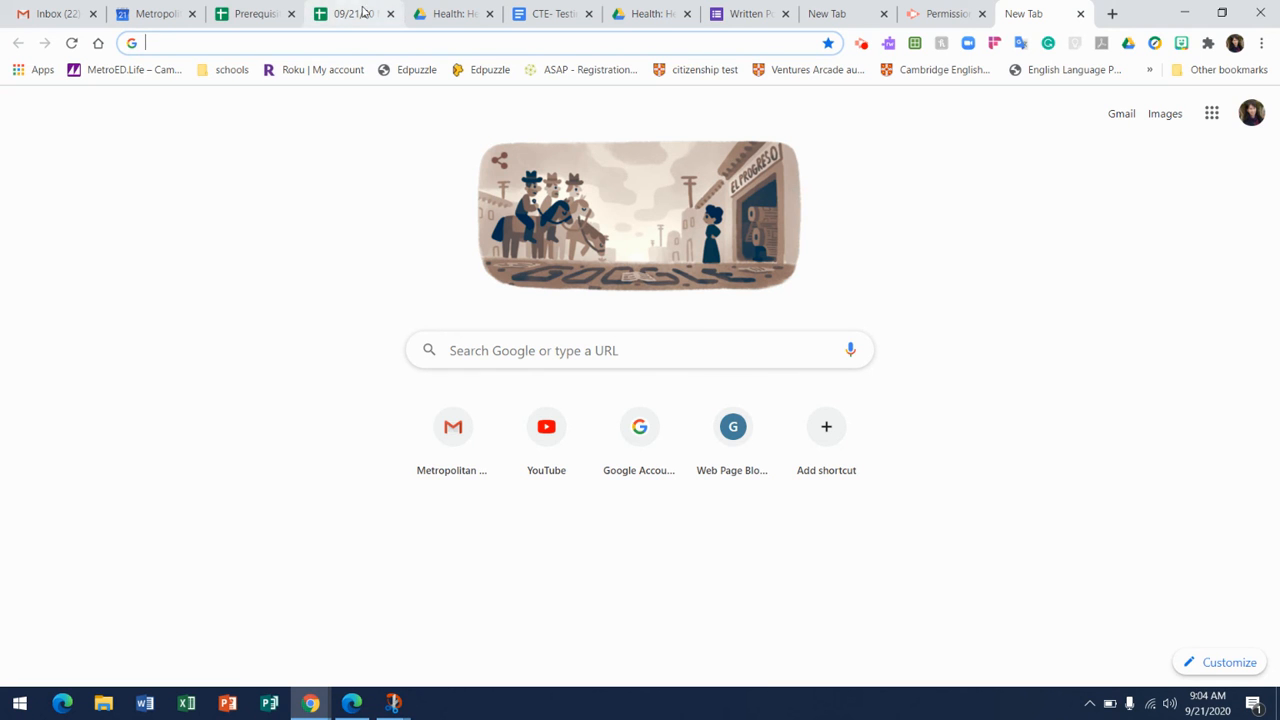
pyautogui.click(467, 22)
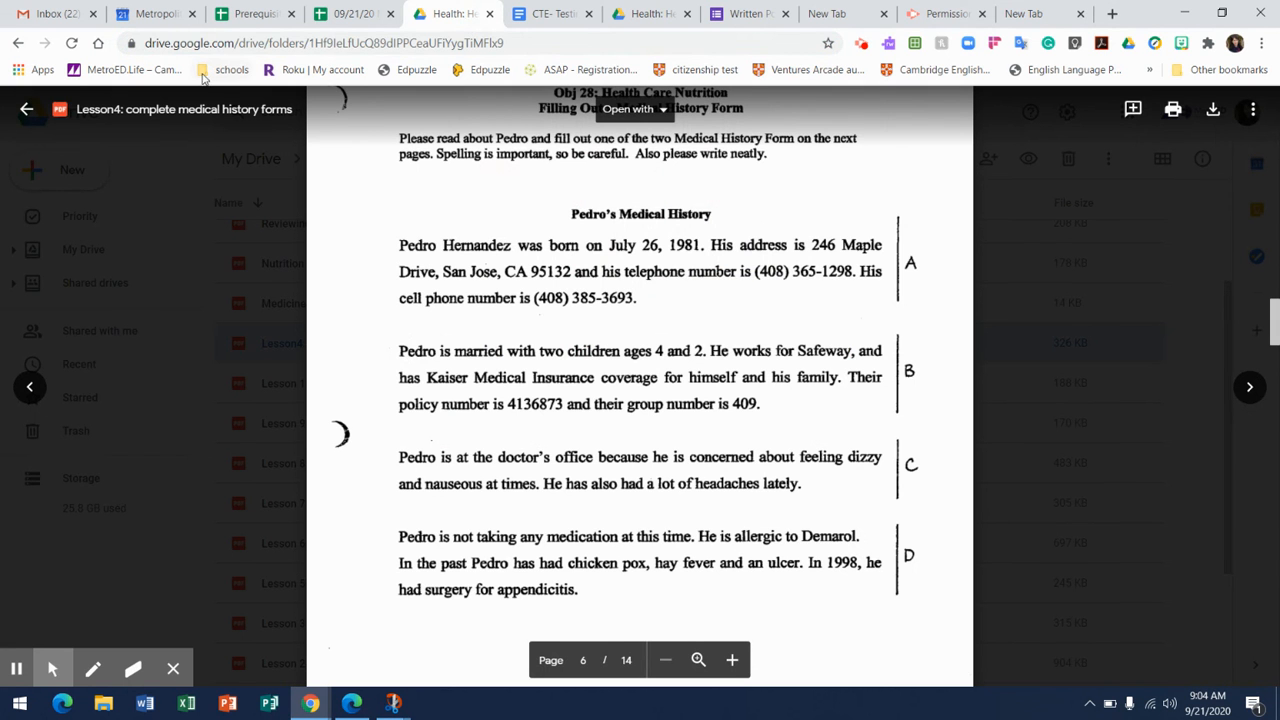
pyautogui.click(24, 110)
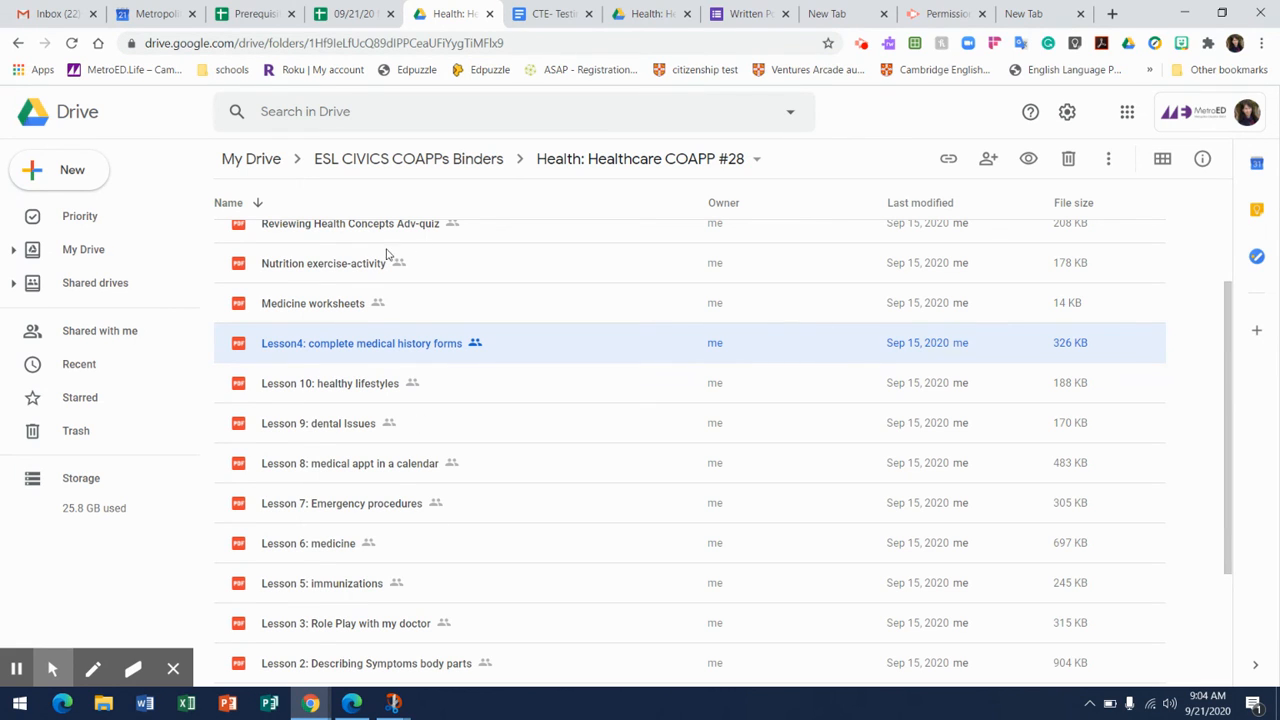
pyautogui.click(72, 170)
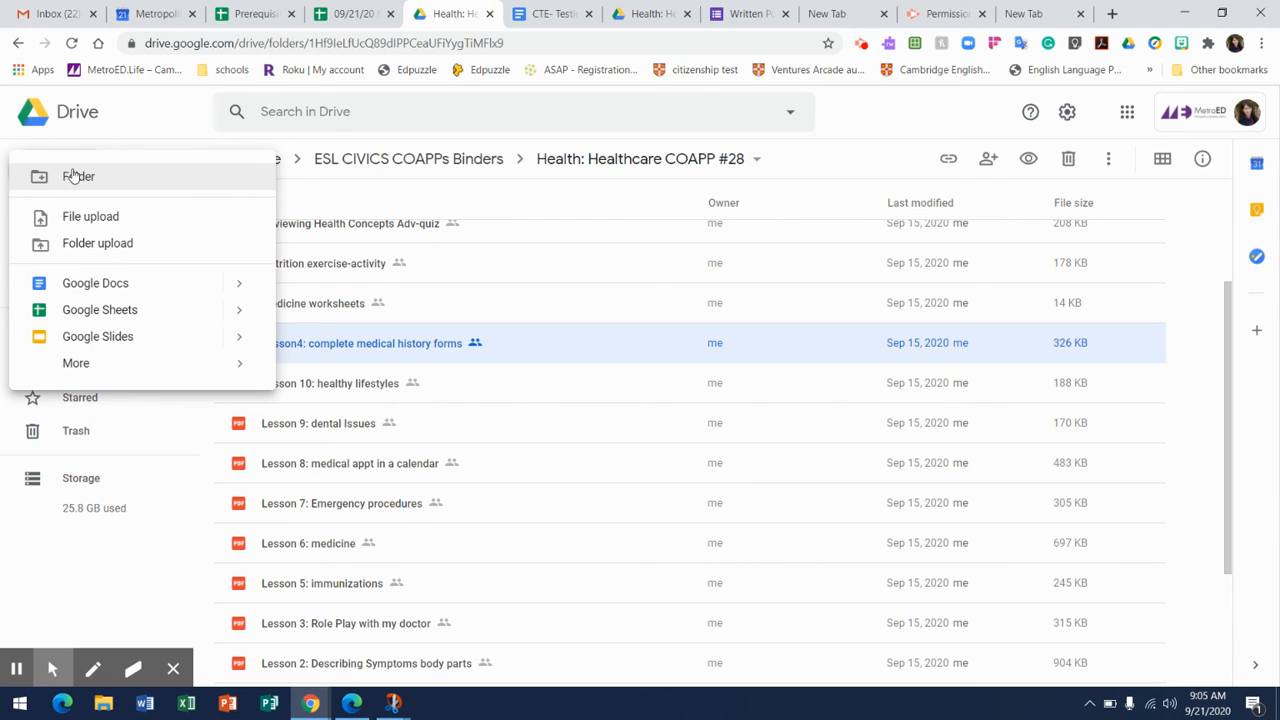
pyautogui.click(170, 119)
pyautogui.click(70, 365)
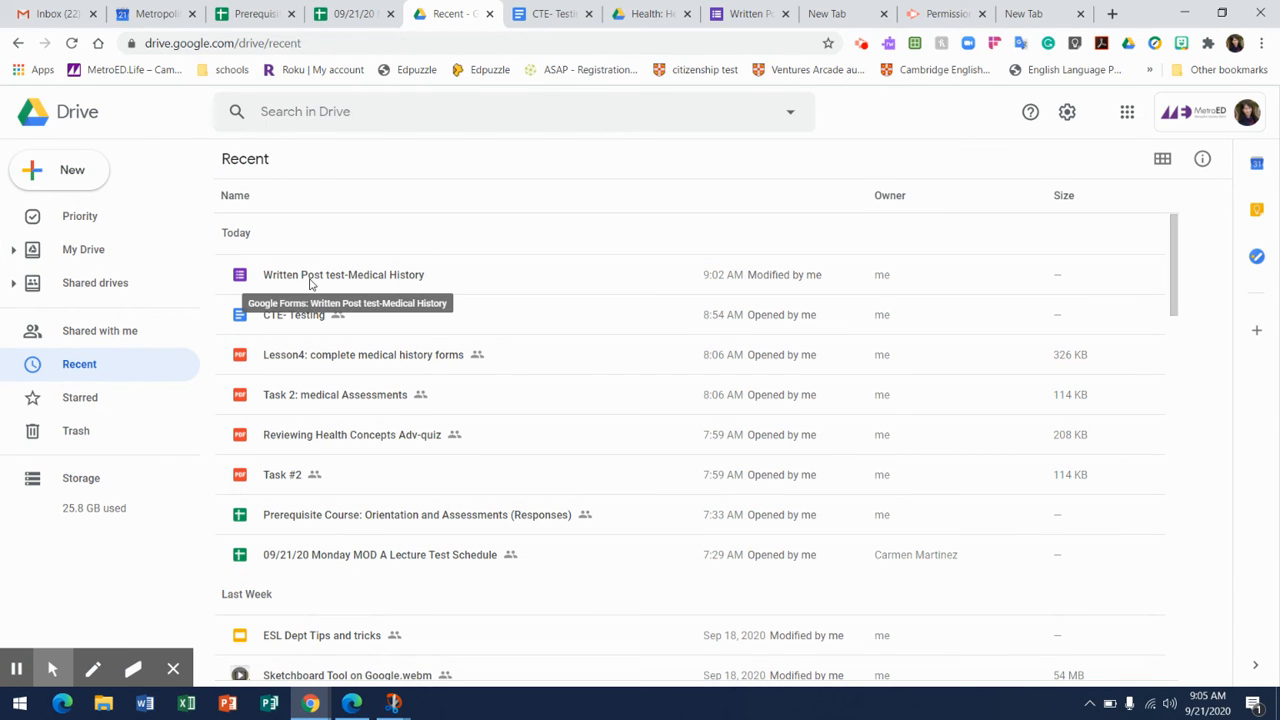
# Change the link access of the Written Post test-Medical History form from restricted to Metropolitan Education District.
pyautogui.click(310, 284)
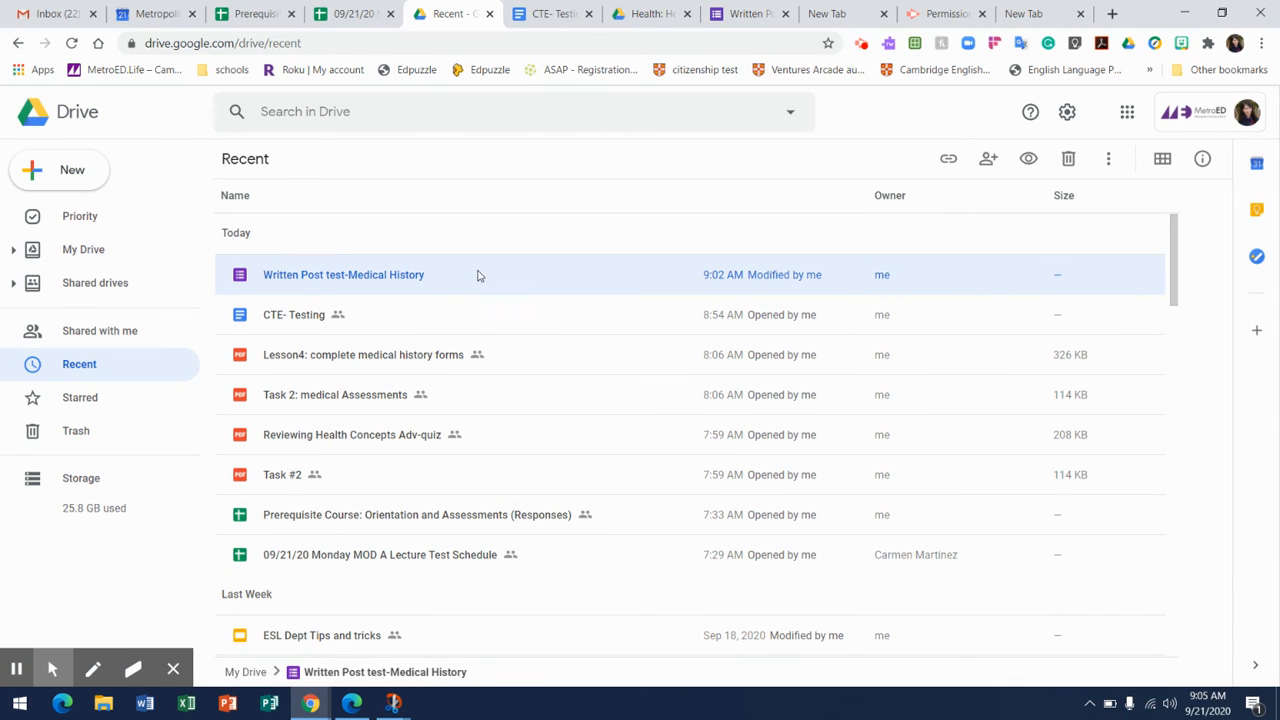
pyautogui.rightClick(538, 275)
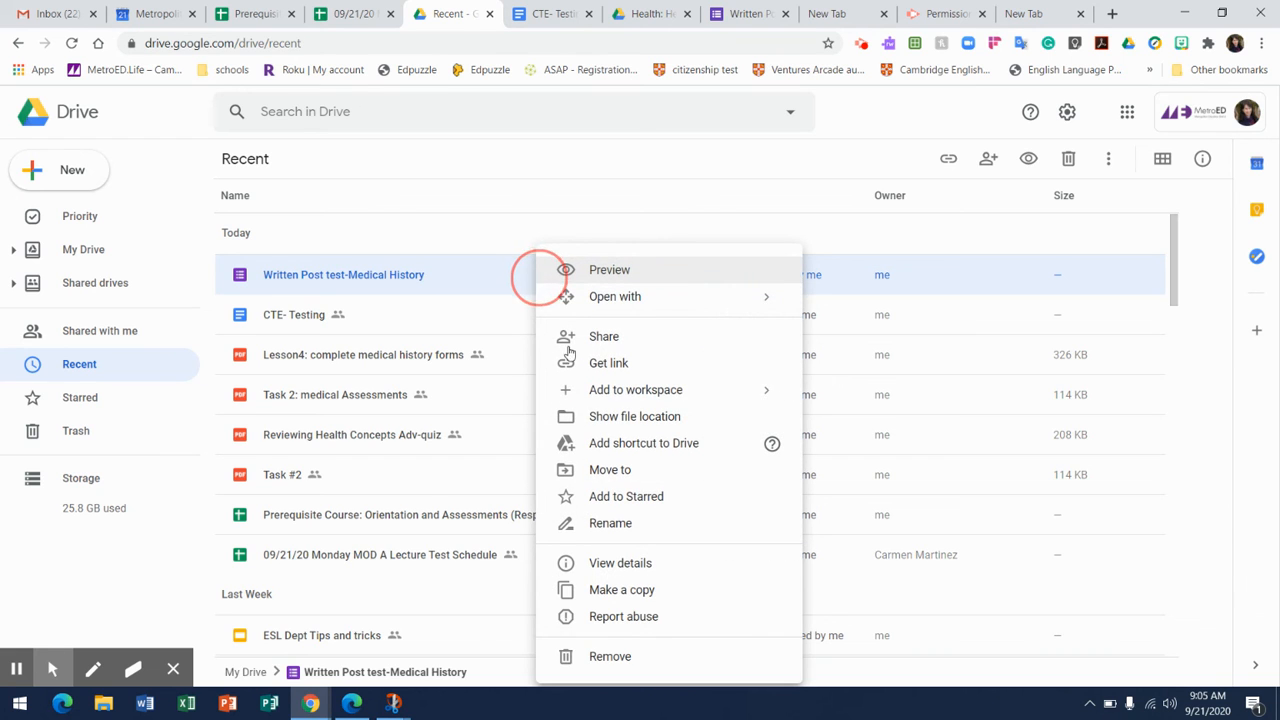
pyautogui.click(569, 358)
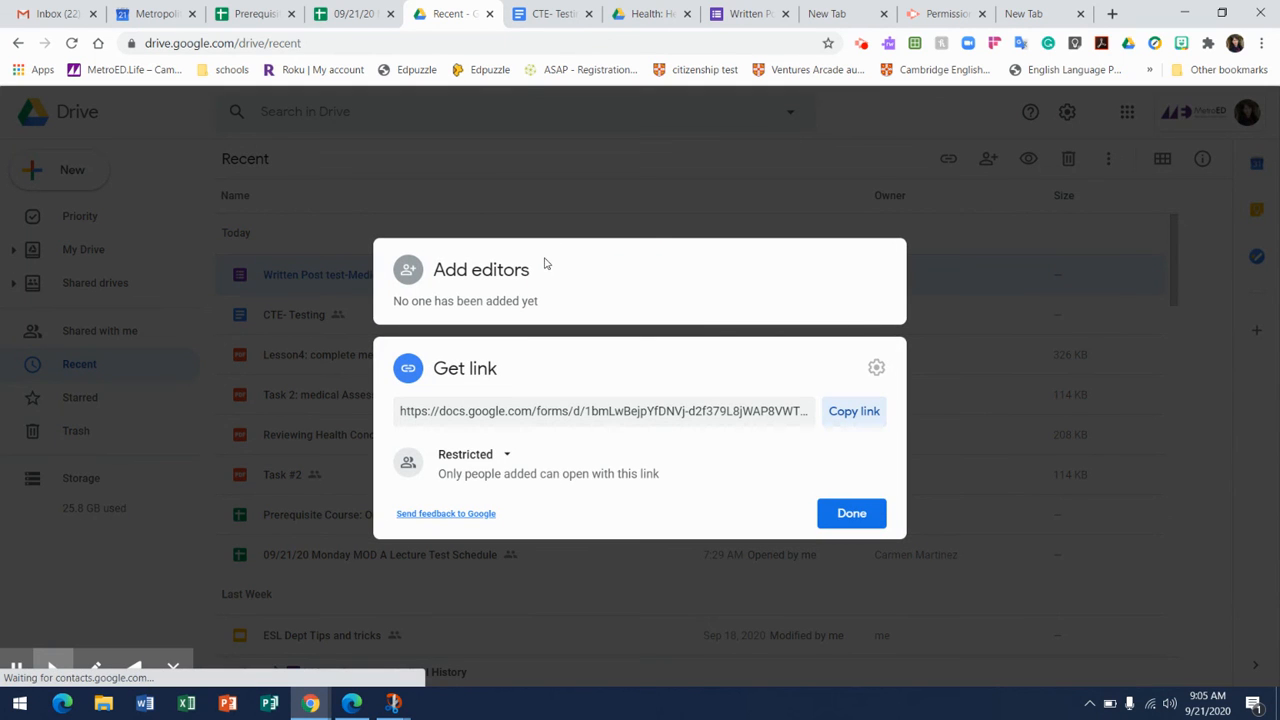
pyautogui.click(507, 456)
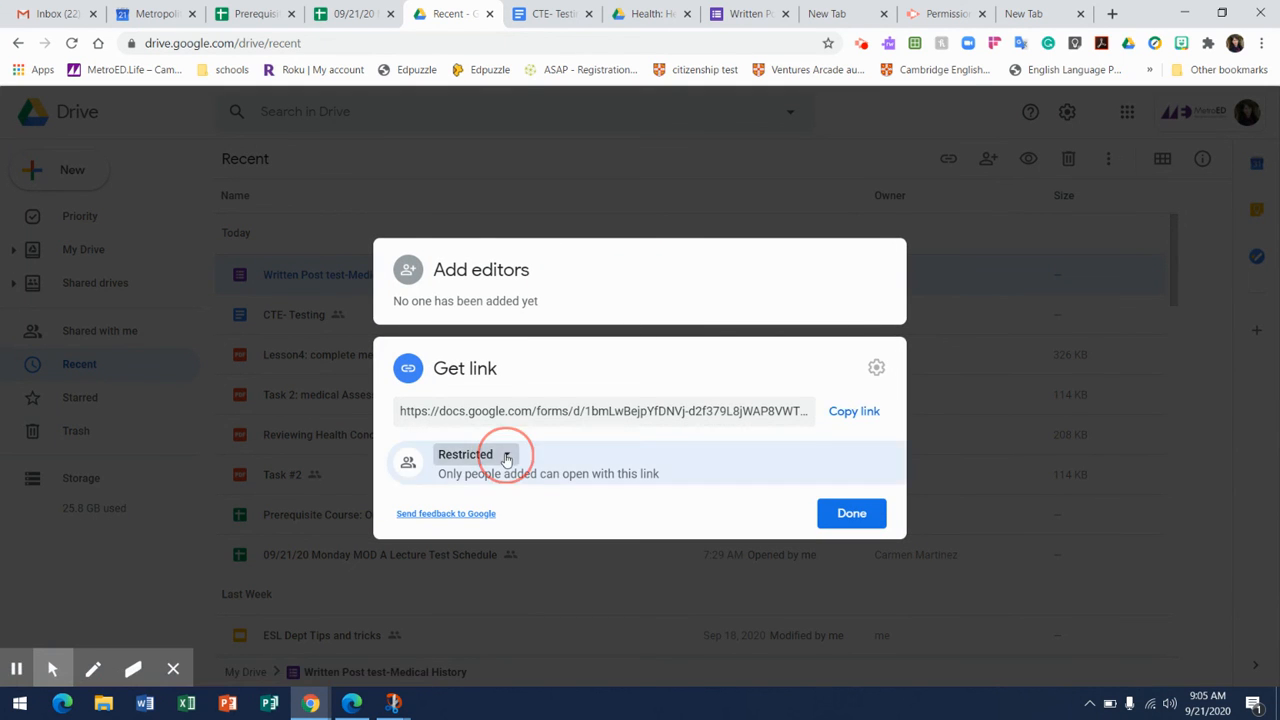
pyautogui.click(510, 543)
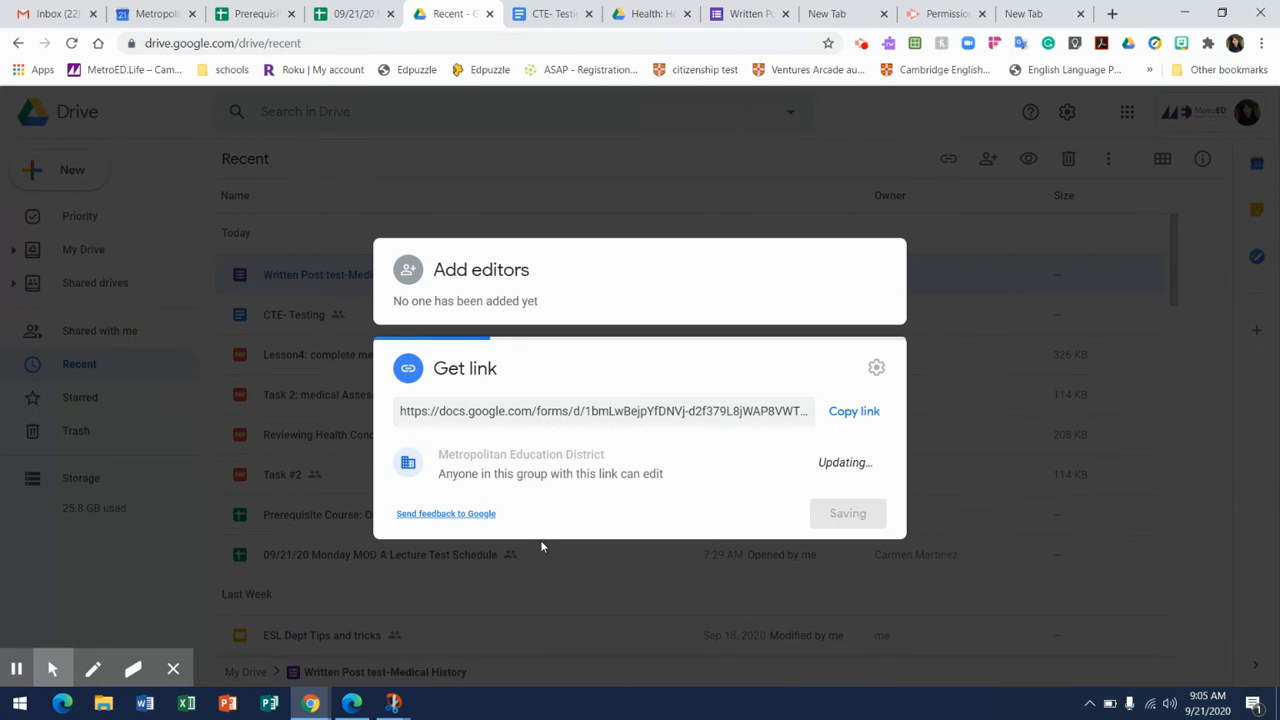
pyautogui.click(851, 540)
# Move the Written Post test-Medical History form into the Health: Healthcare COAPP #28 folder inside ESL CIVICS COAPPs Binders.
pyautogui.rightClick(531, 277)
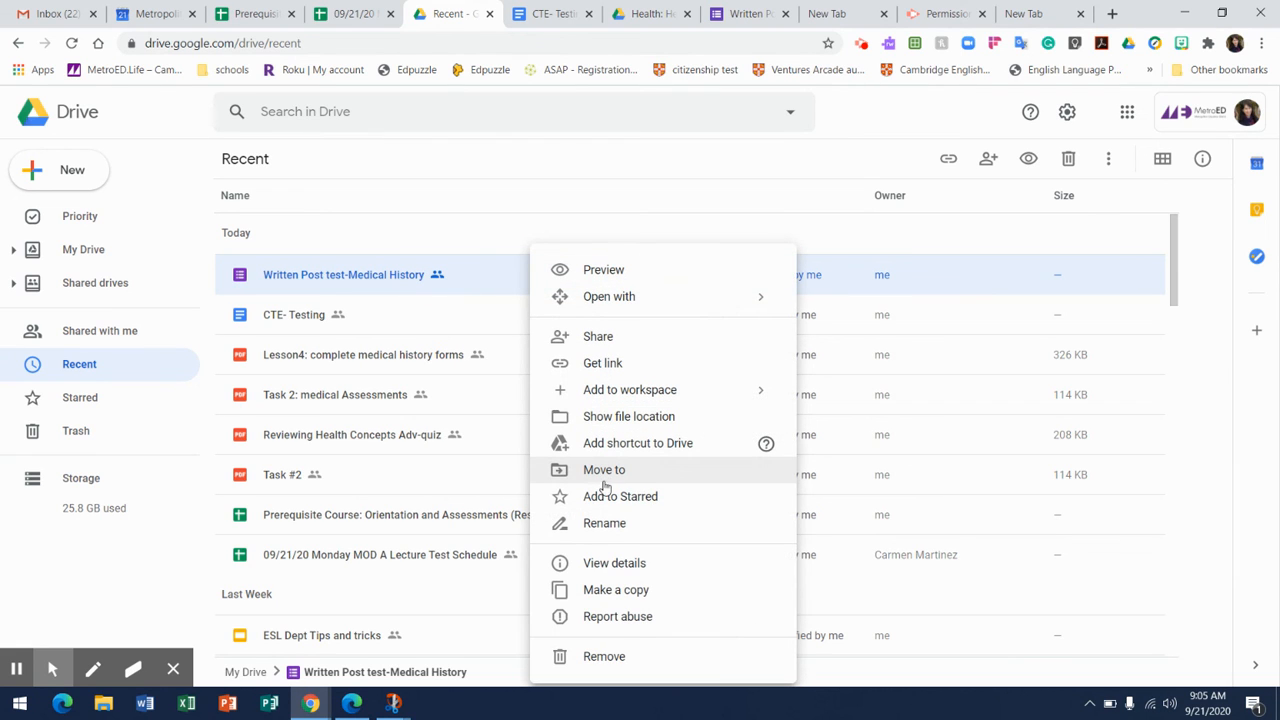
pyautogui.click(611, 480)
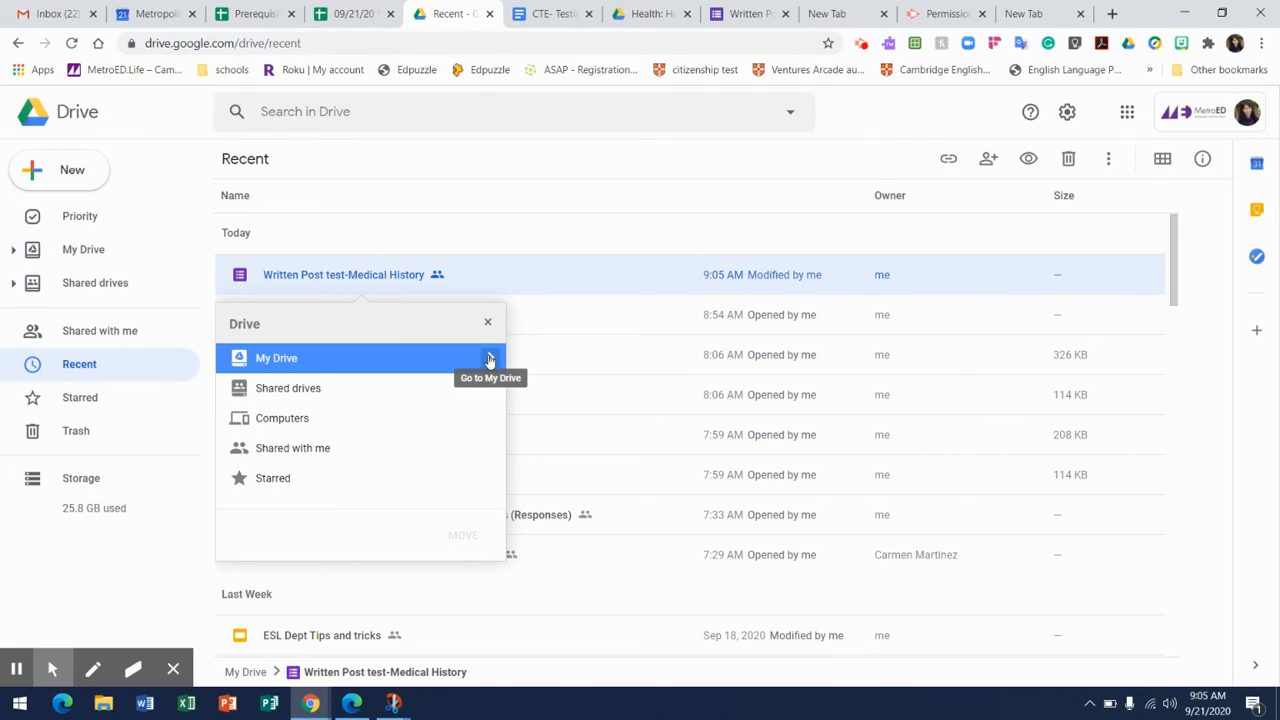
pyautogui.click(490, 358)
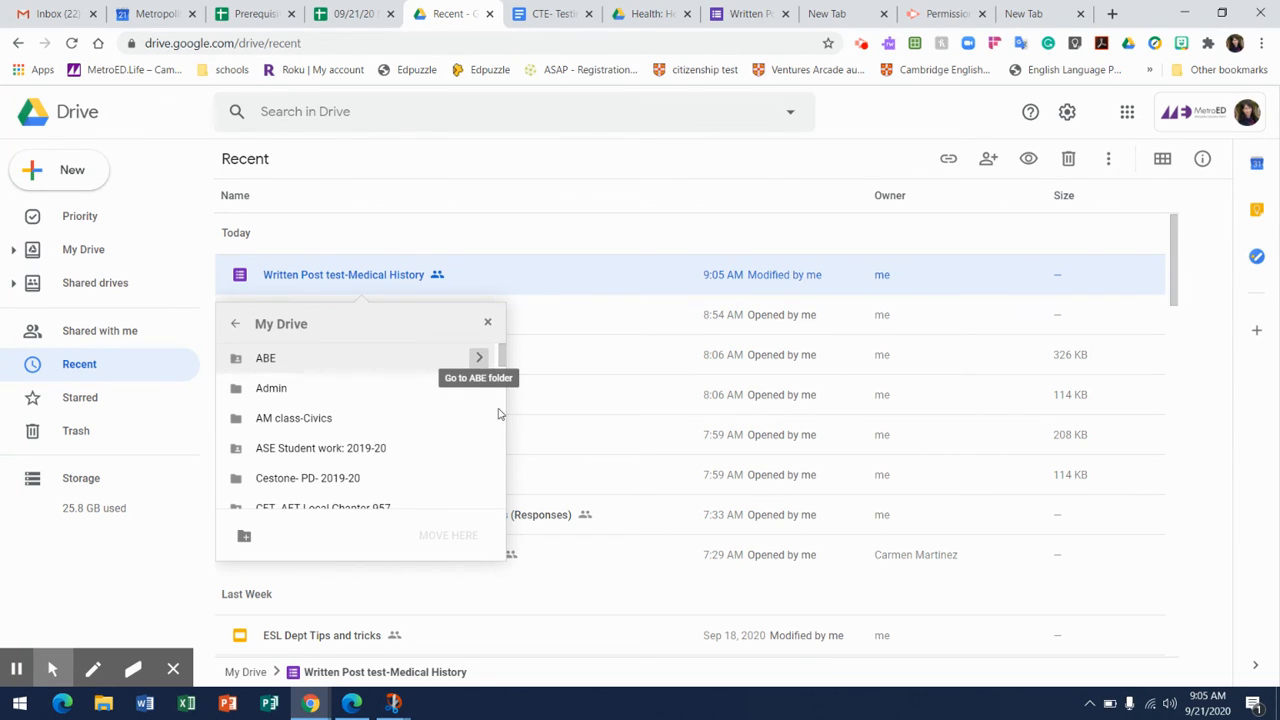
pyautogui.scroll(-2, 501, 452)
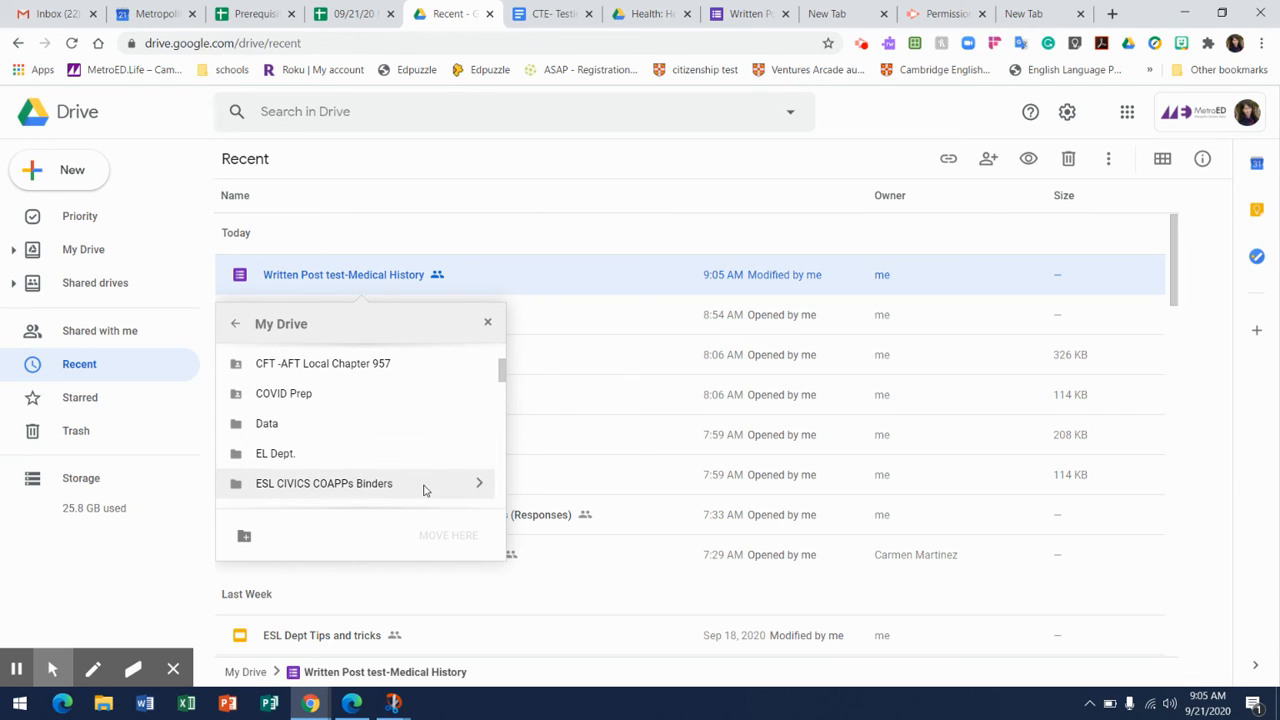
pyautogui.click(478, 485)
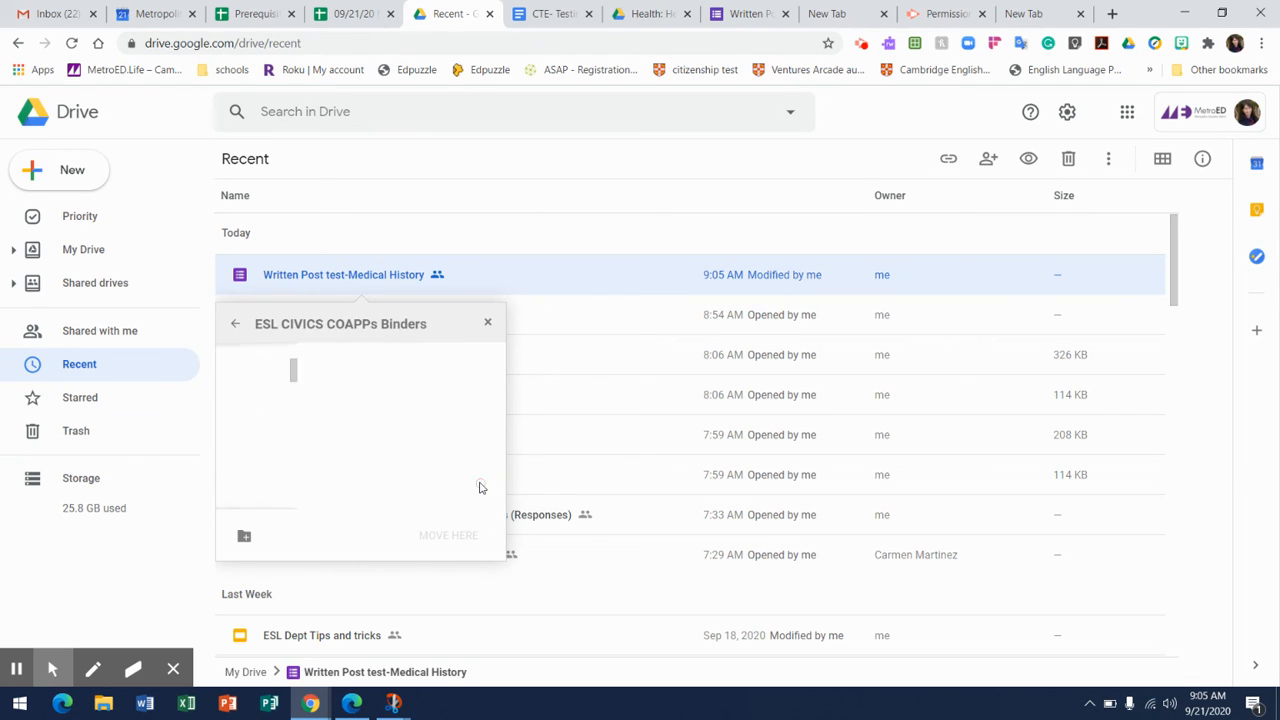
pyautogui.click(430, 364)
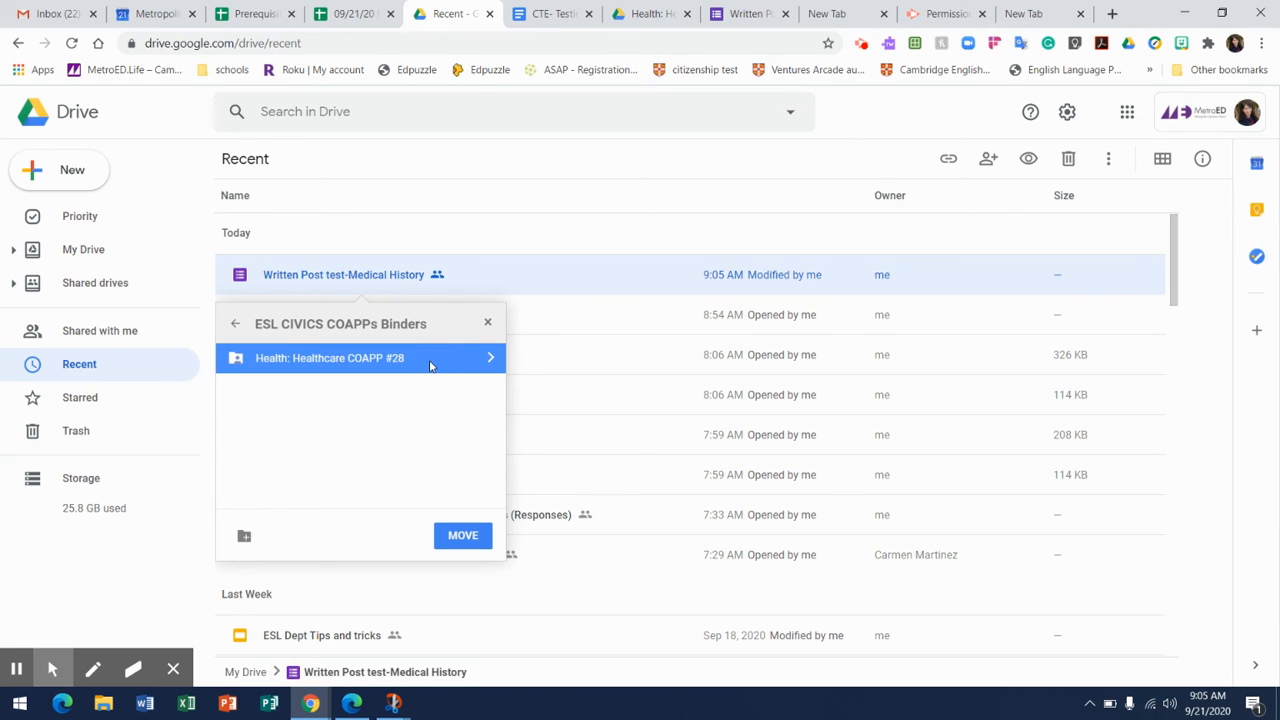
pyautogui.click(472, 538)
pyautogui.click(265, 536)
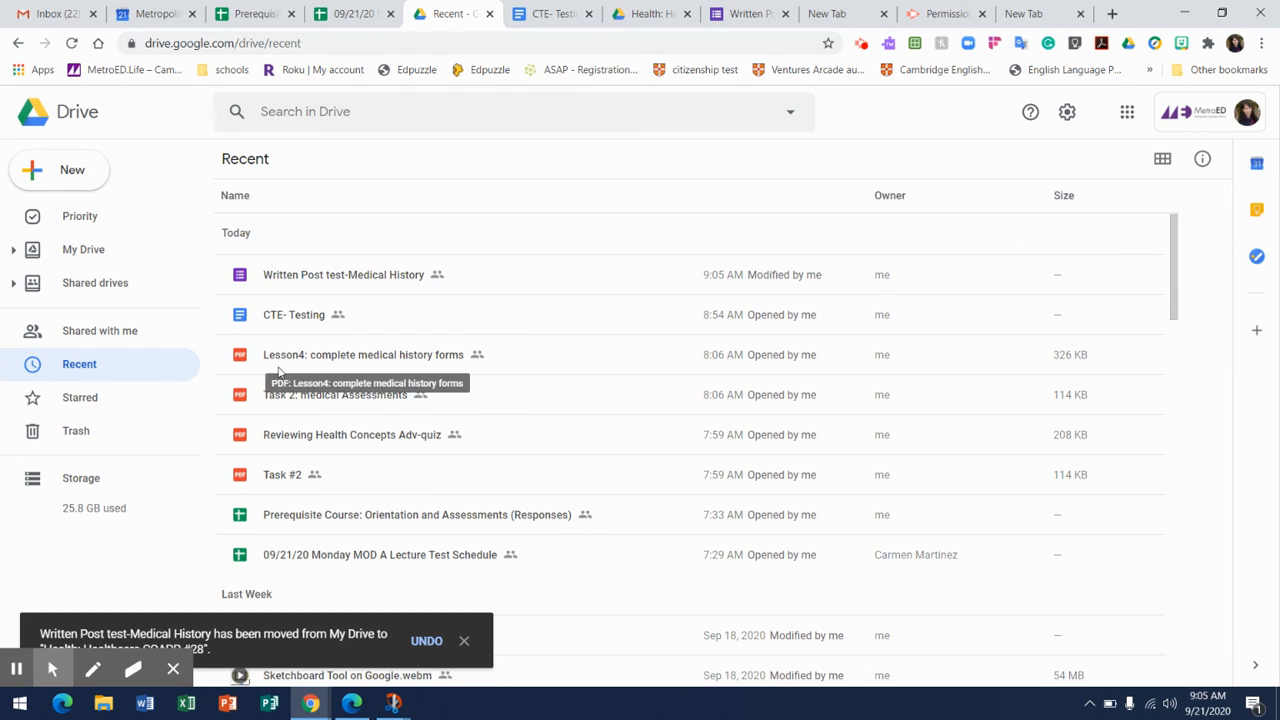